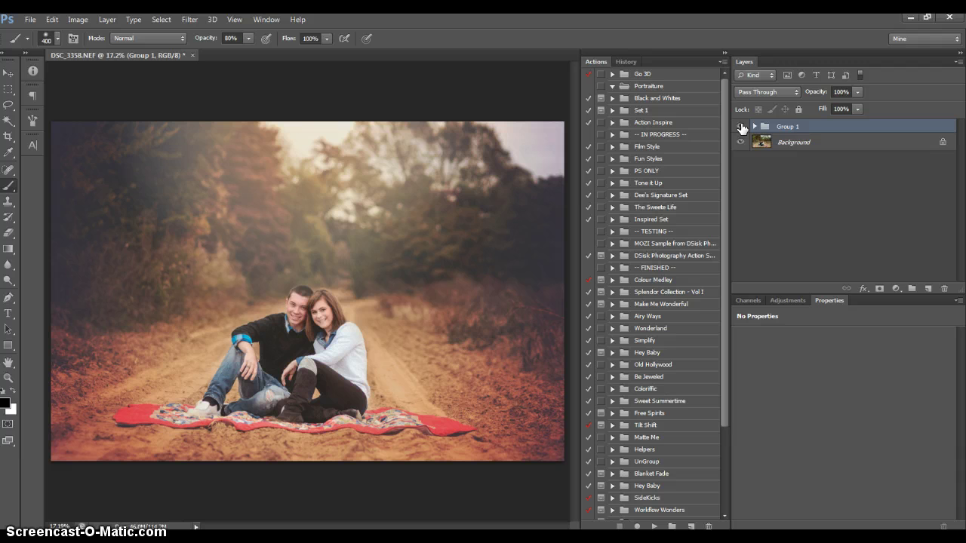
Hide Group 1 to show the unedited photo, and delete the group so only the Background layer is left
left_click(741, 126)
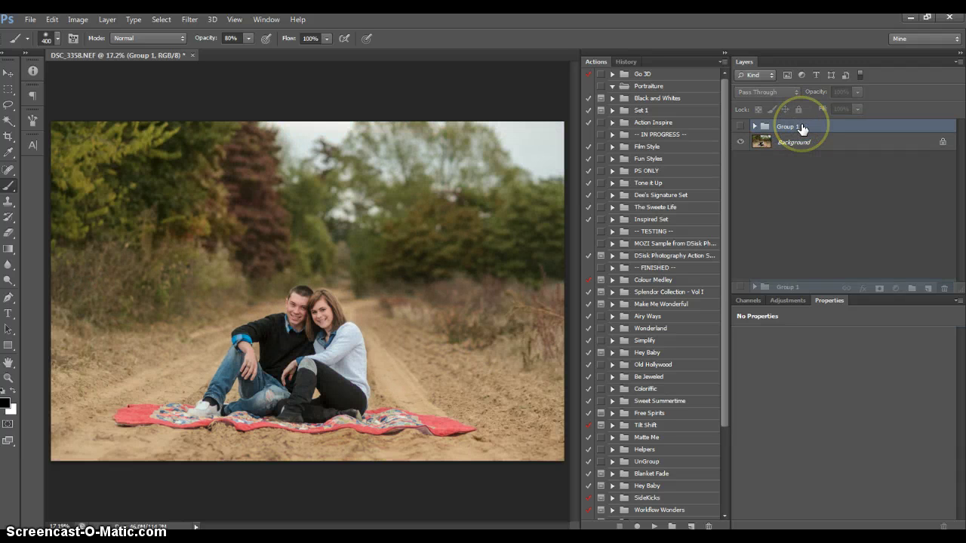
left_click_drag(801, 129, 944, 288)
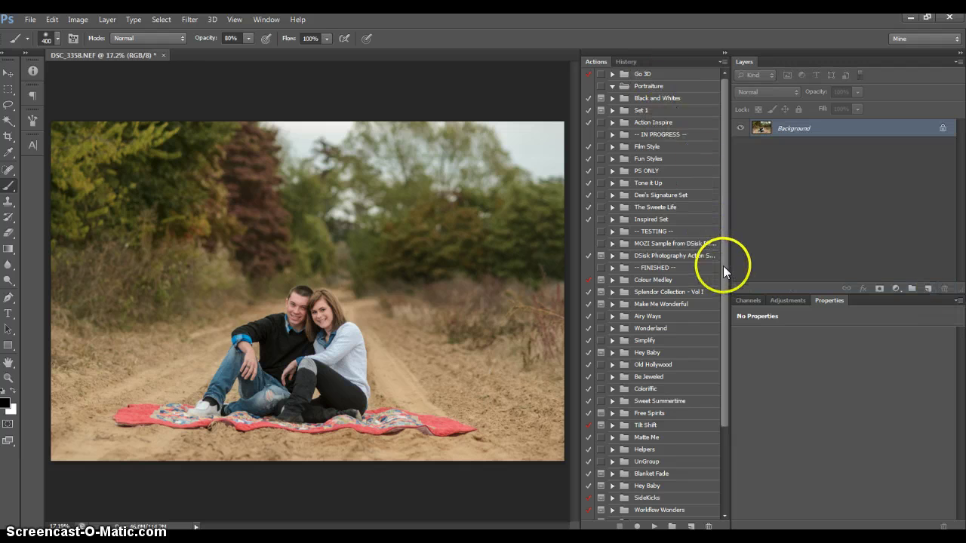
left_click_drag(723, 294, 728, 401)
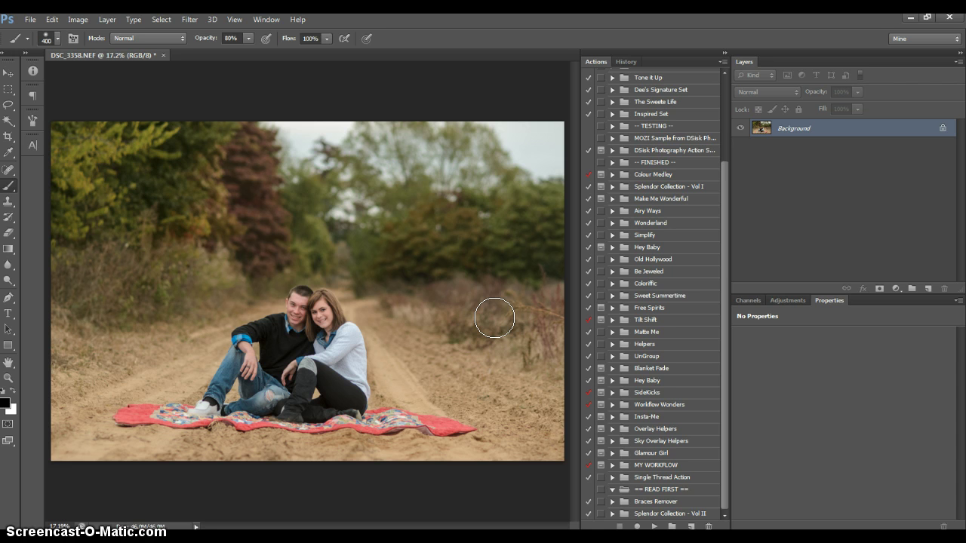
left_click(905, 285)
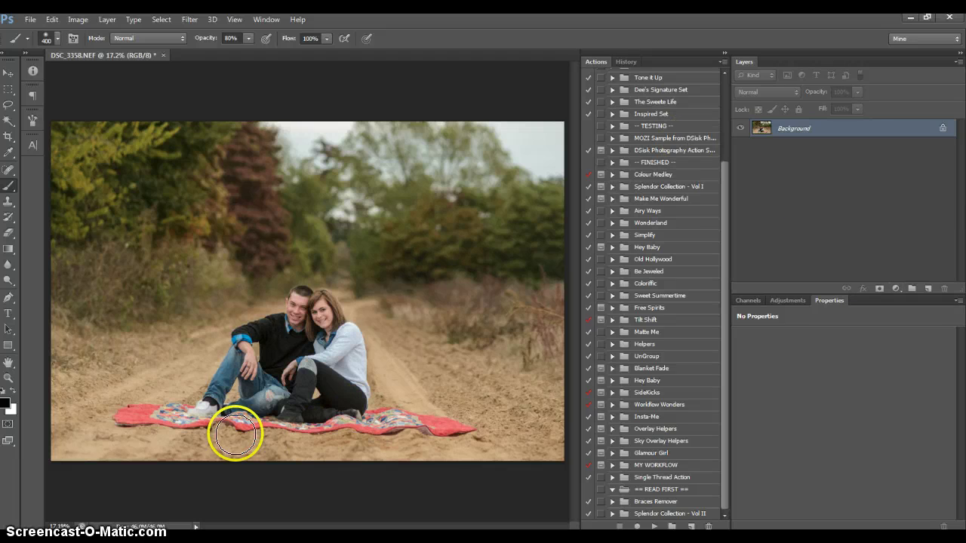
Add a Levels adjustment and set the RGB input levels to 9, 1.10 and 252, with the black output level at 6
left_click(896, 289)
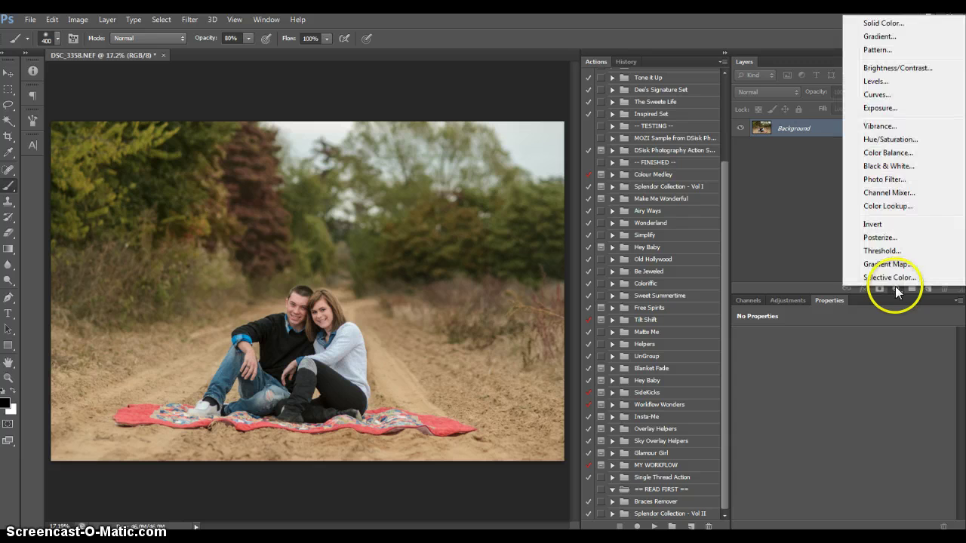
left_click(878, 81)
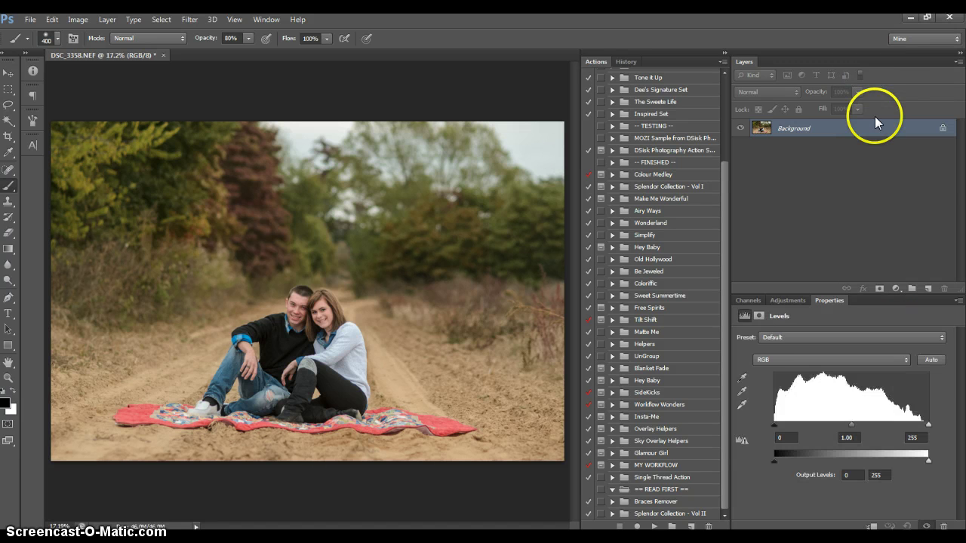
left_click(847, 427)
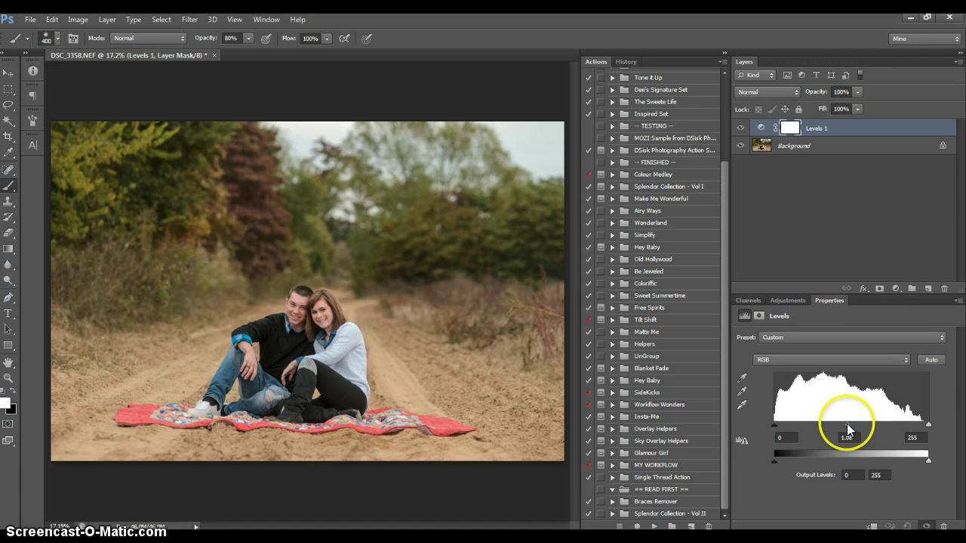
left_click_drag(774, 425, 779, 425)
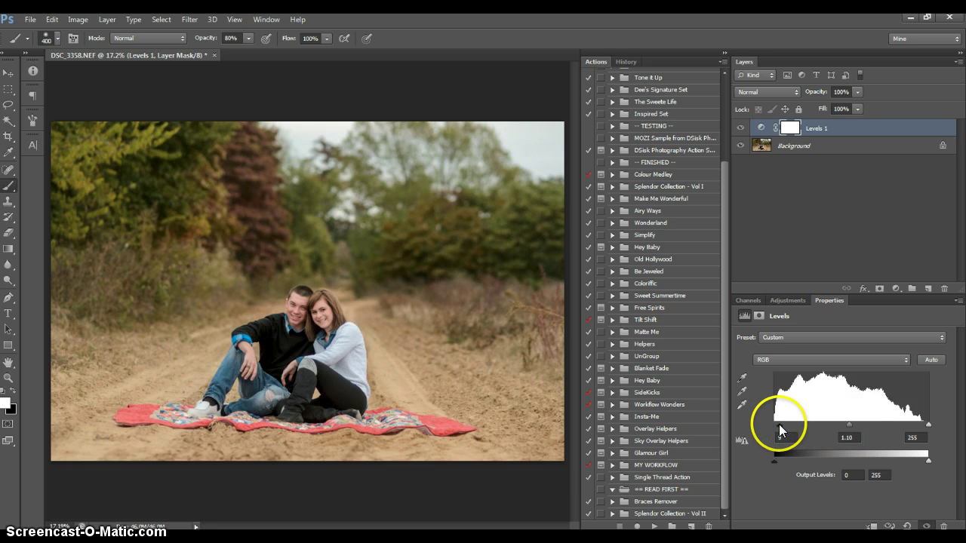
left_click_drag(777, 458, 777, 458)
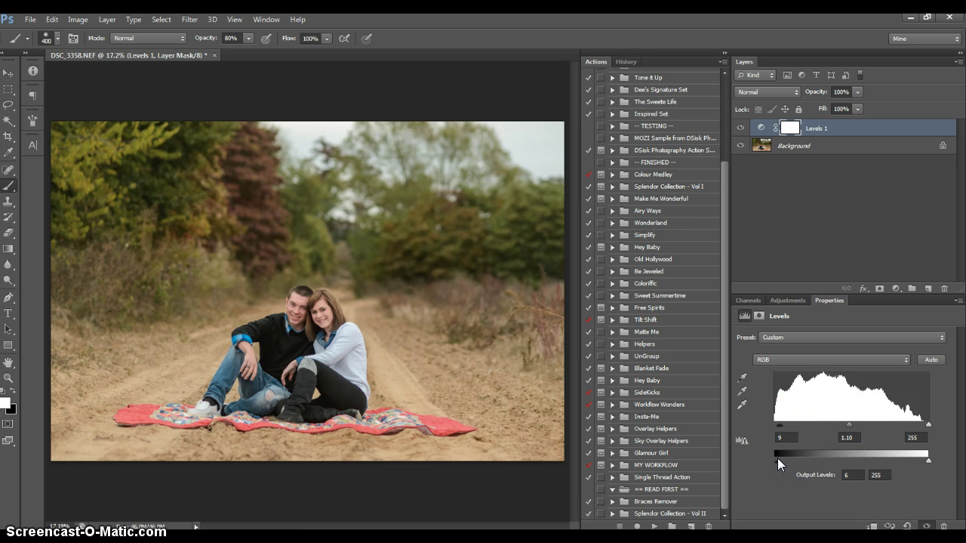
left_click_drag(928, 425, 927, 426)
In the Levels adjustment's Red channel, set the midtone to 1.05 and the black input level to 2
left_click(818, 360)
left_click(811, 372)
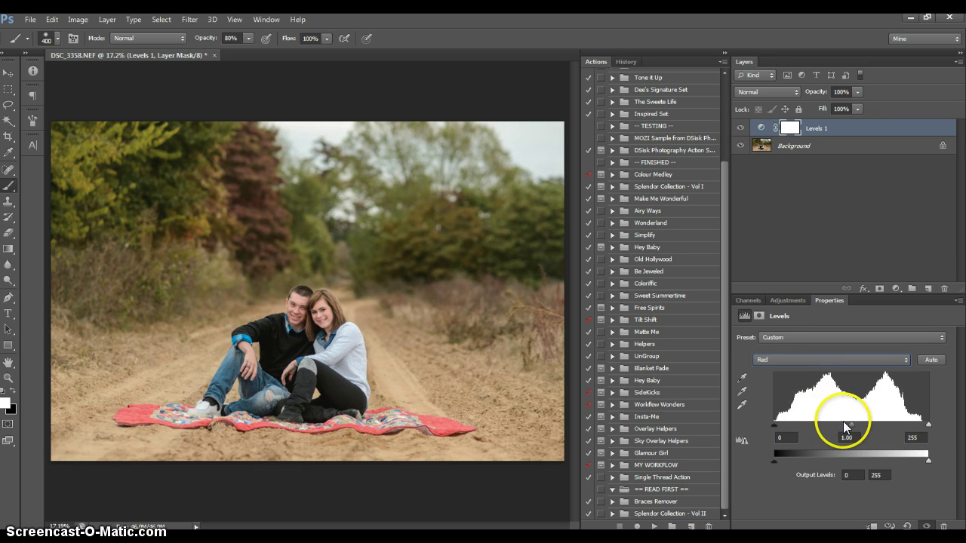
left_click_drag(847, 427, 845, 427)
left_click(779, 426)
left_click_drag(778, 423, 780, 423)
Raise the Green channel's midtone to 1.04 in the Levels adjustment, keeping its black input level at 0
left_click(786, 359)
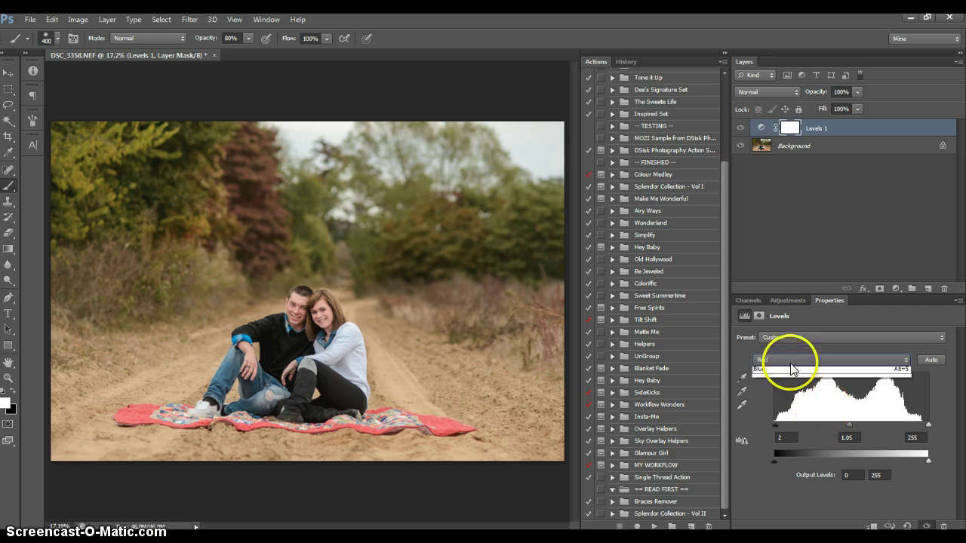
left_click(778, 402)
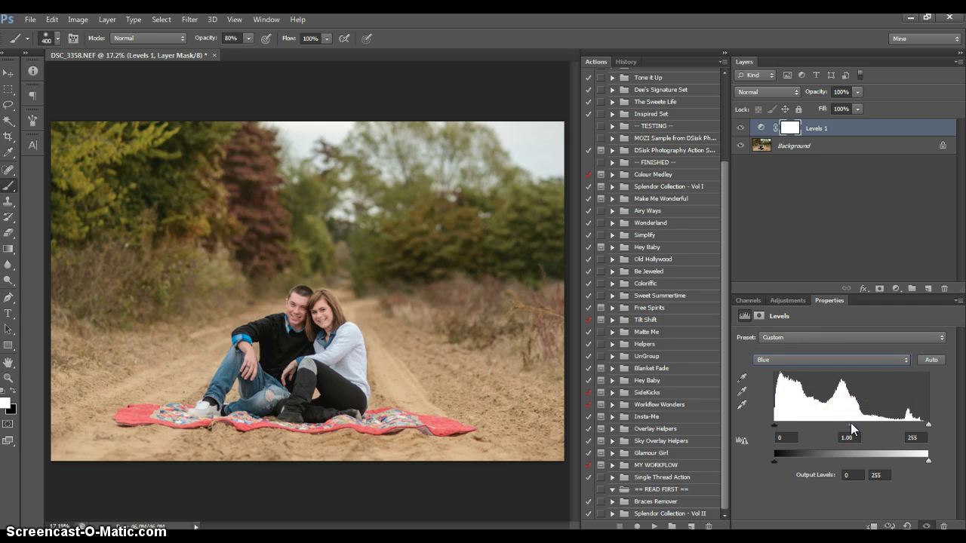
left_click(799, 362)
left_click(791, 388)
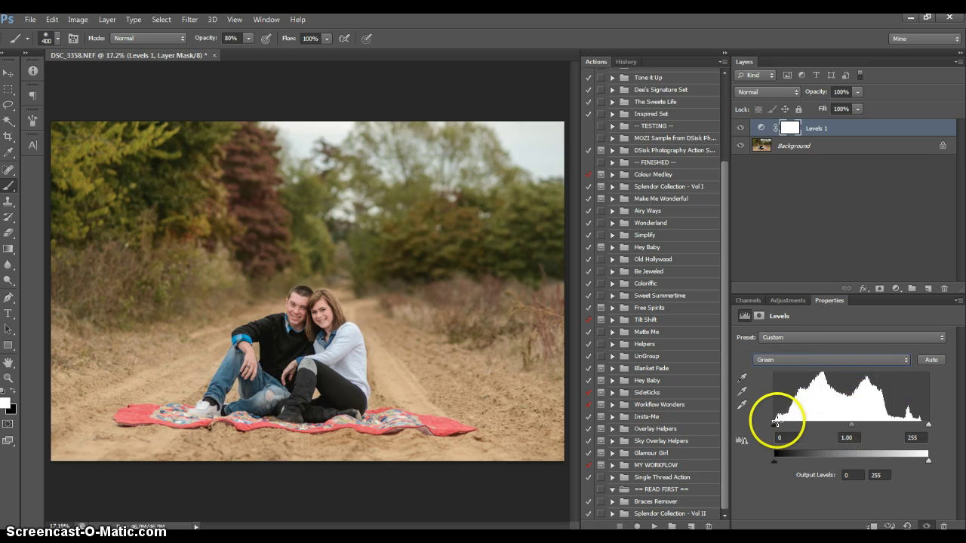
left_click_drag(774, 424, 773, 425)
left_click(846, 425)
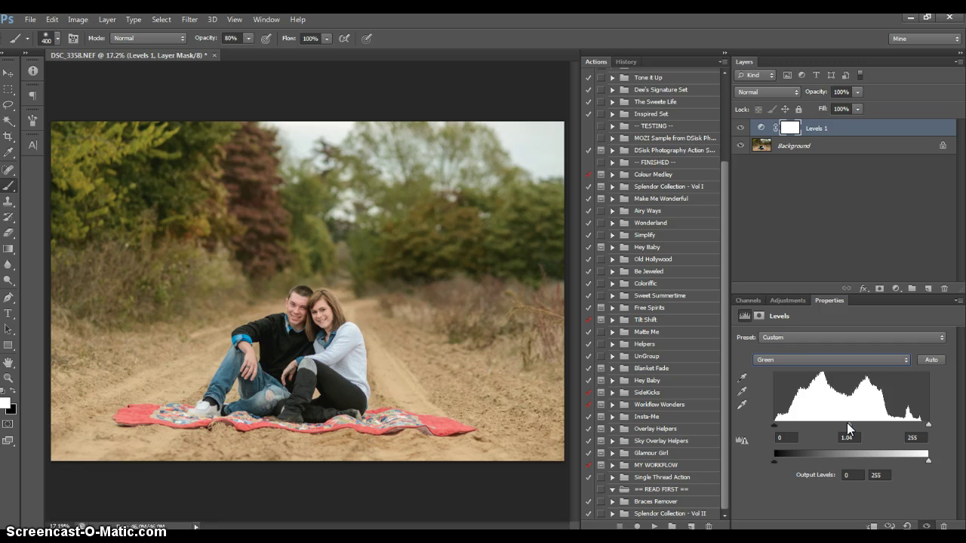
In the Blue channel of the Levels adjustment, set the white output level to 253 and the midtone to 1.02
left_click(779, 363)
left_click(781, 396)
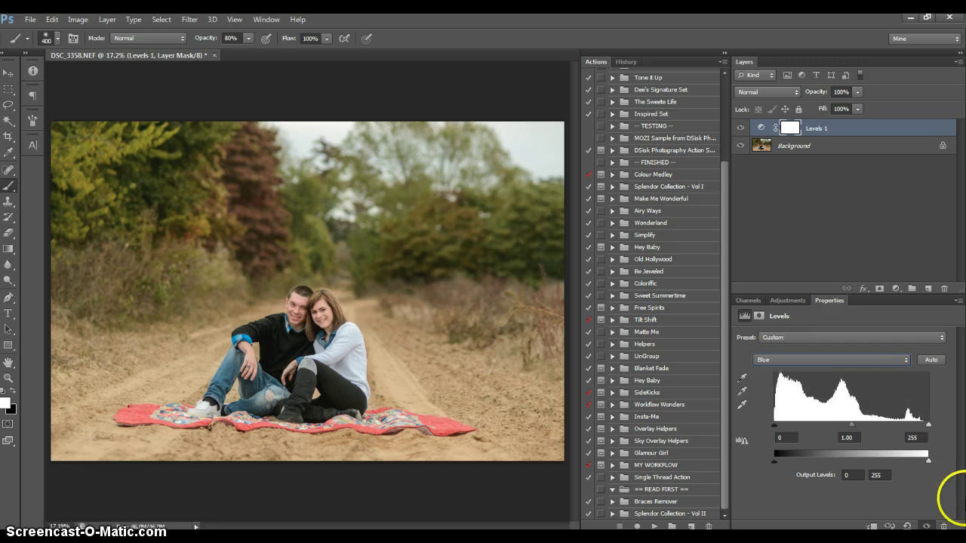
left_click(928, 462)
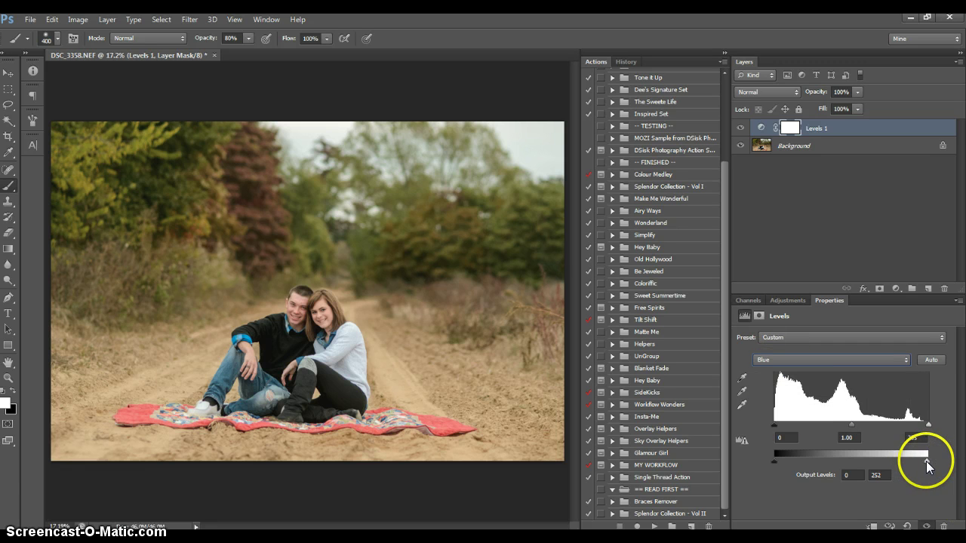
left_click_drag(925, 461, 938, 467)
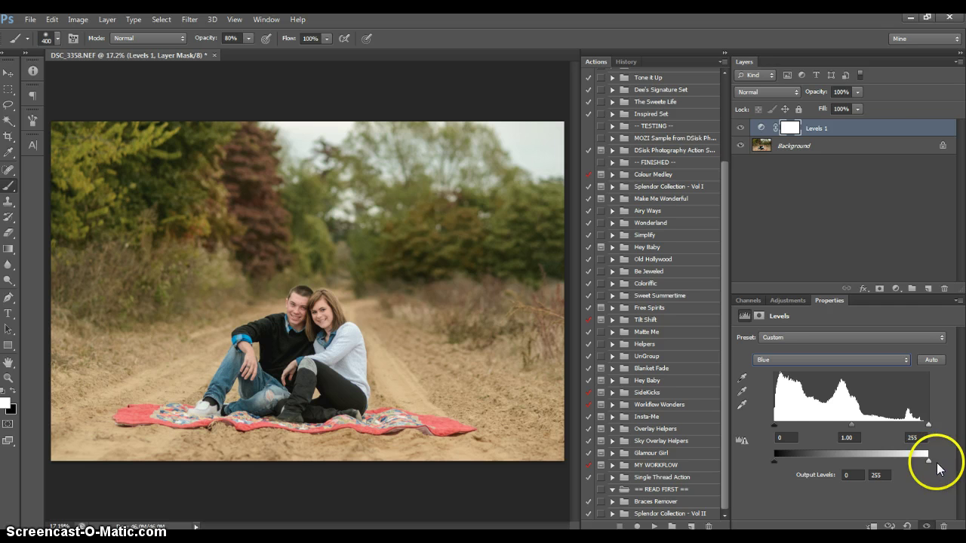
left_click(846, 419)
Set the RGB midtone to 1.08 and switch the Levels layer off and on to compare the result
left_click(802, 359)
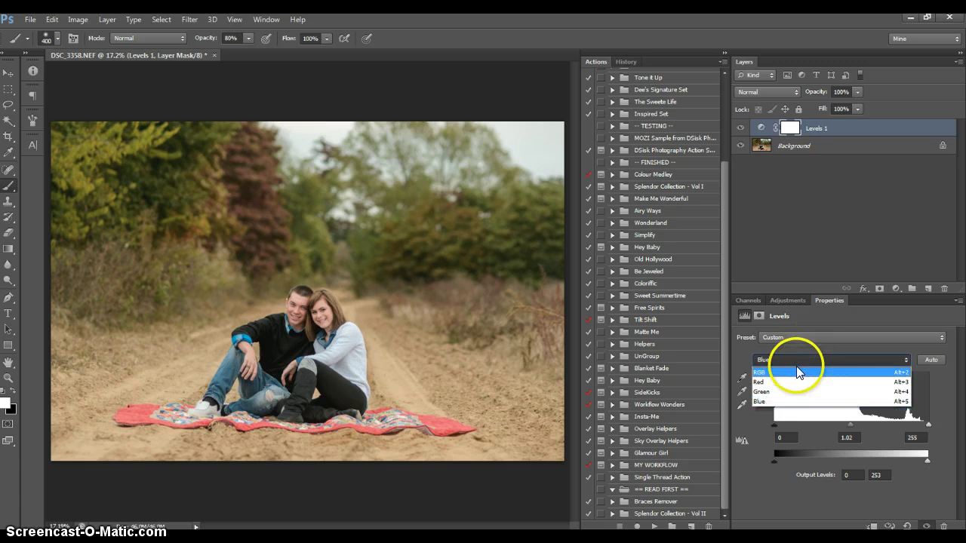
left_click(797, 369)
left_click_drag(846, 419, 852, 431)
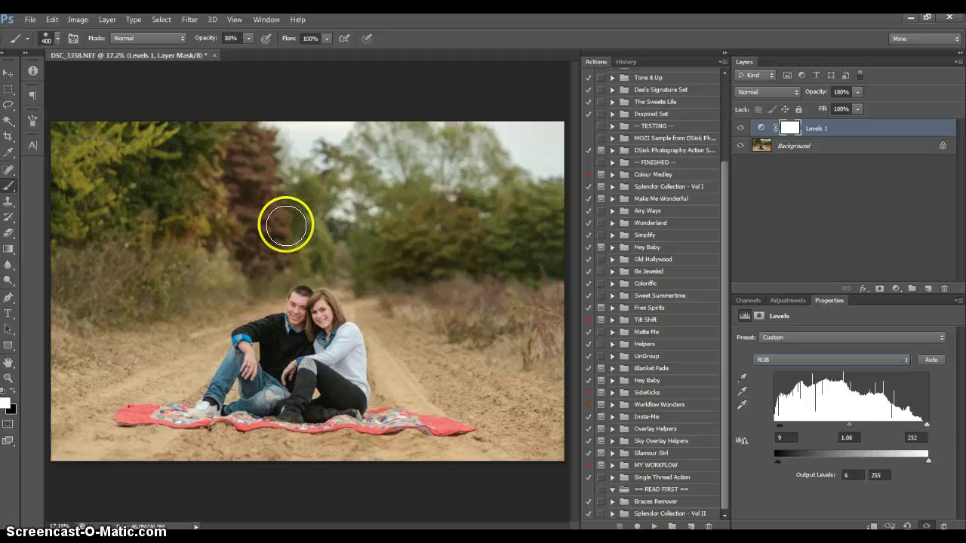
left_click(740, 129)
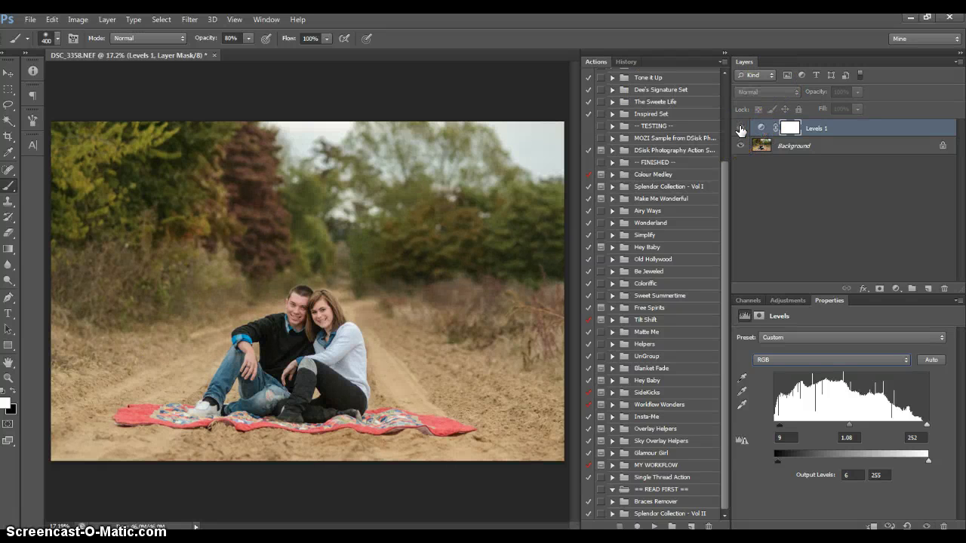
left_click(740, 128)
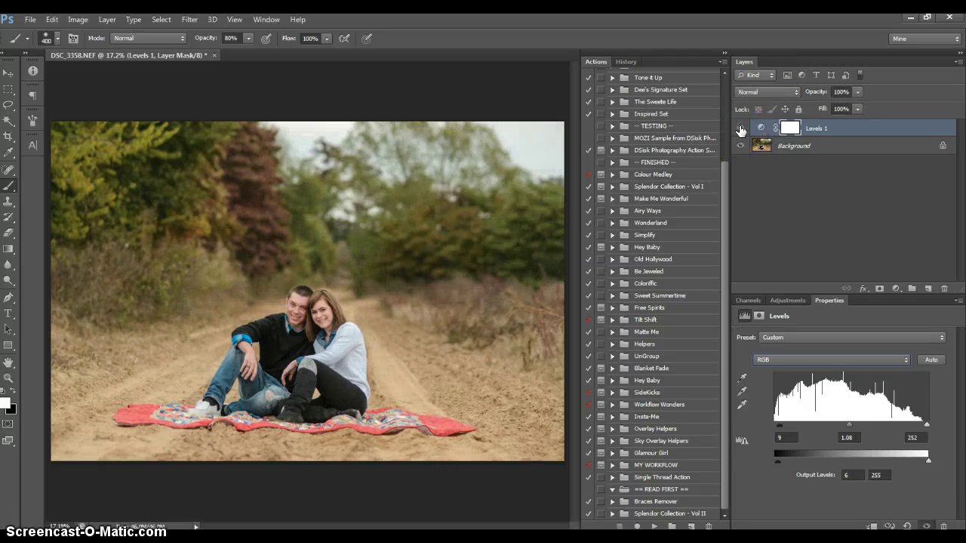
Add a Gradient Map adjustment above the Levels layer using the crimson-pink to pale peach preset gradient
left_click(896, 289)
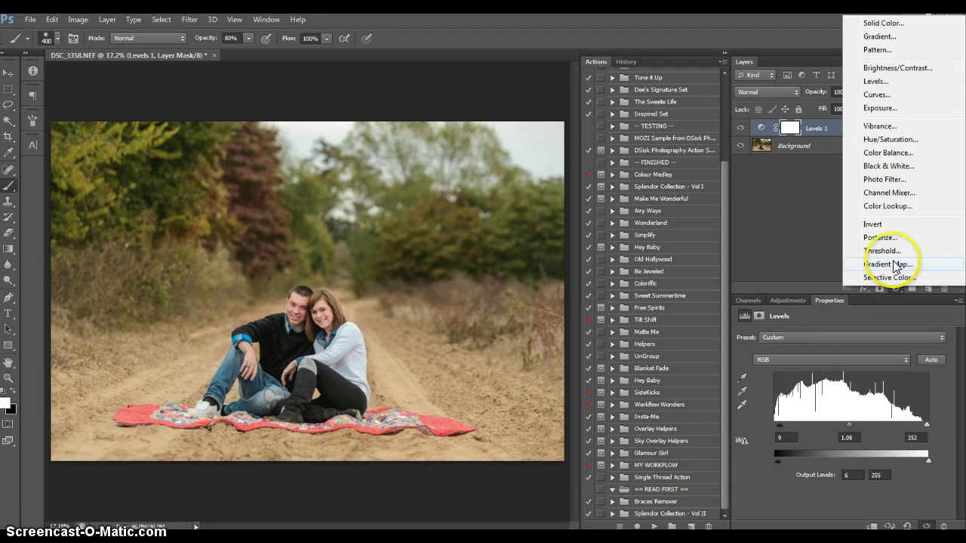
left_click(893, 264)
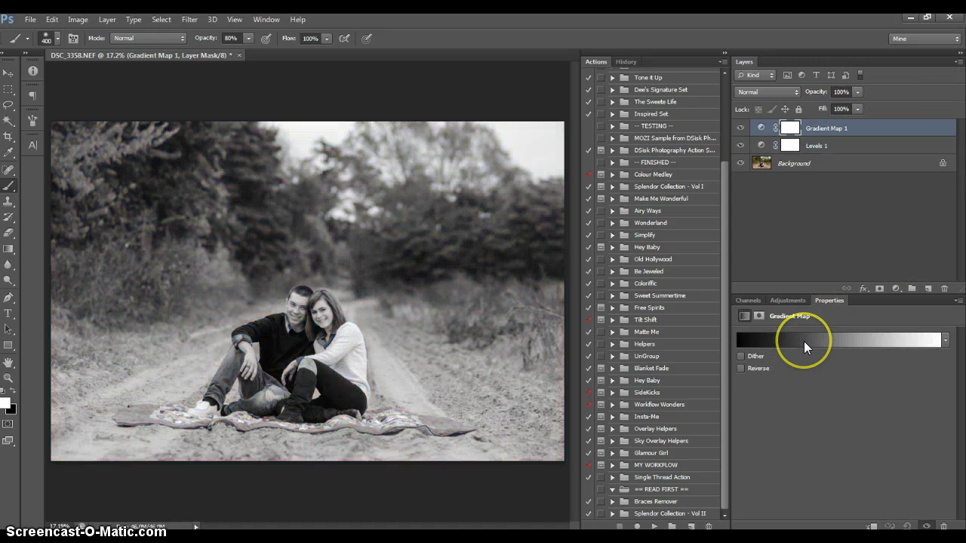
left_click(804, 341)
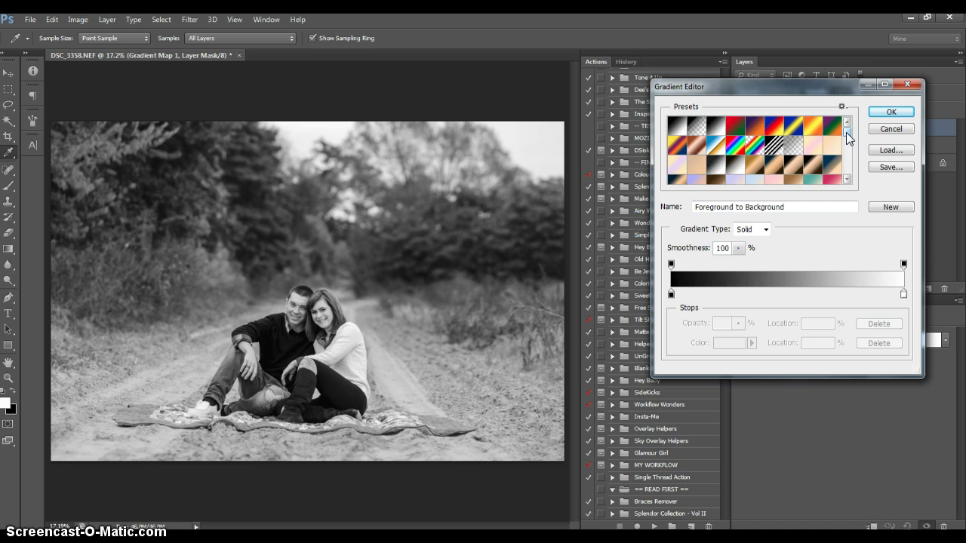
left_click_drag(845, 132, 844, 132)
left_click(828, 160)
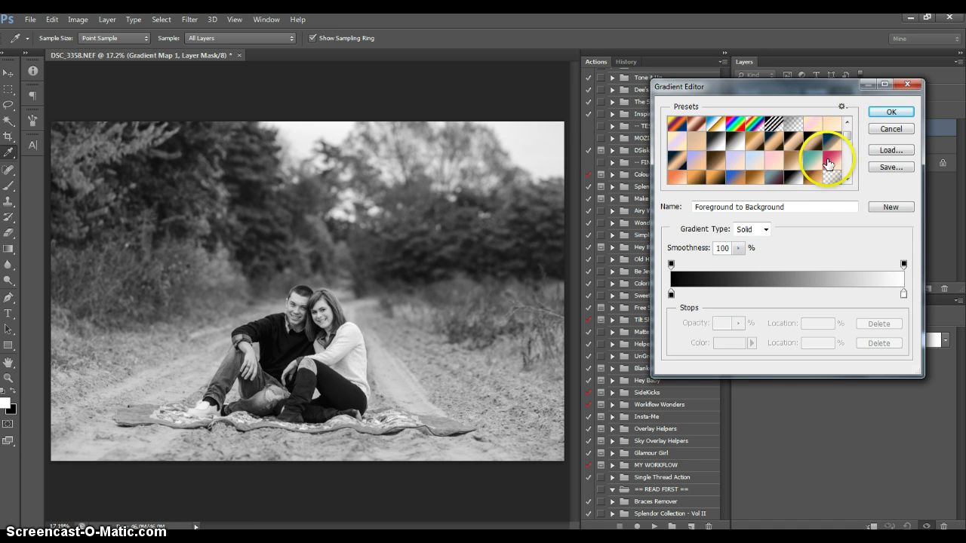
left_click(832, 164)
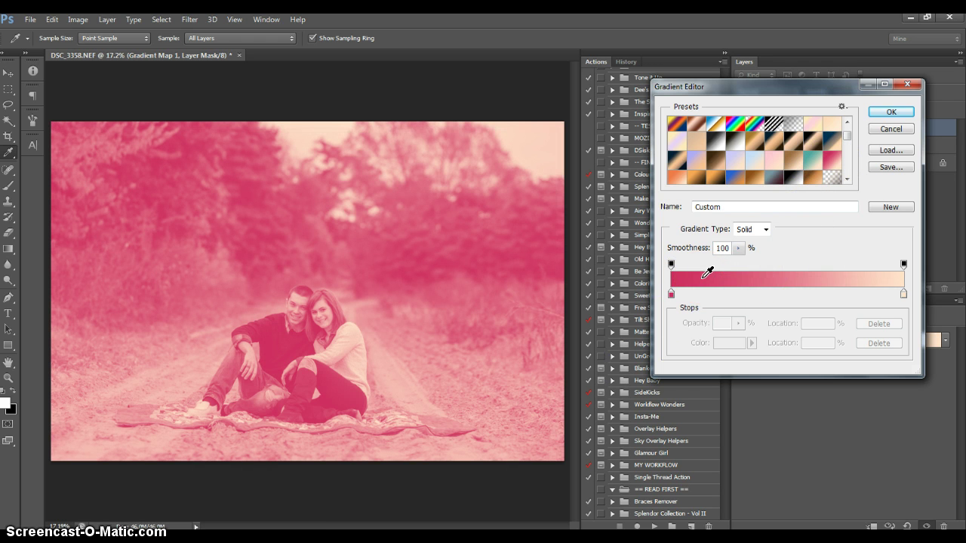
left_click(877, 113)
Blend the Gradient Map layer in Soft Light at 23% opacity and toggle its visibility to compare the effect
left_click(776, 92)
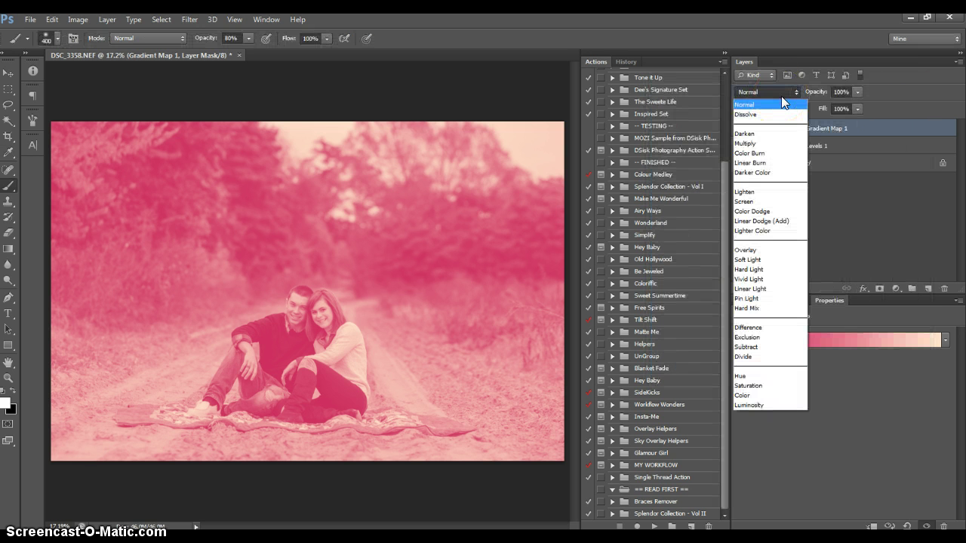
left_click(749, 259)
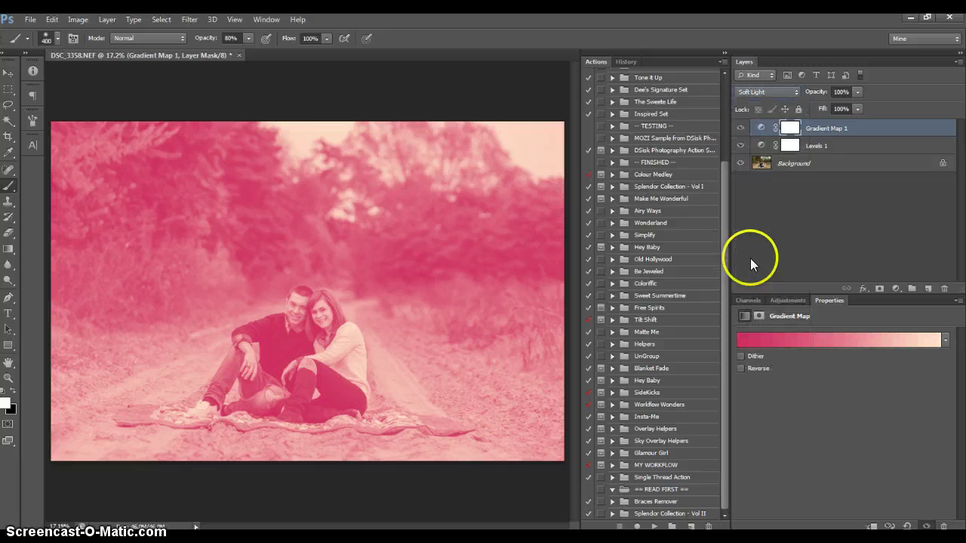
left_click(857, 91)
left_click(807, 105)
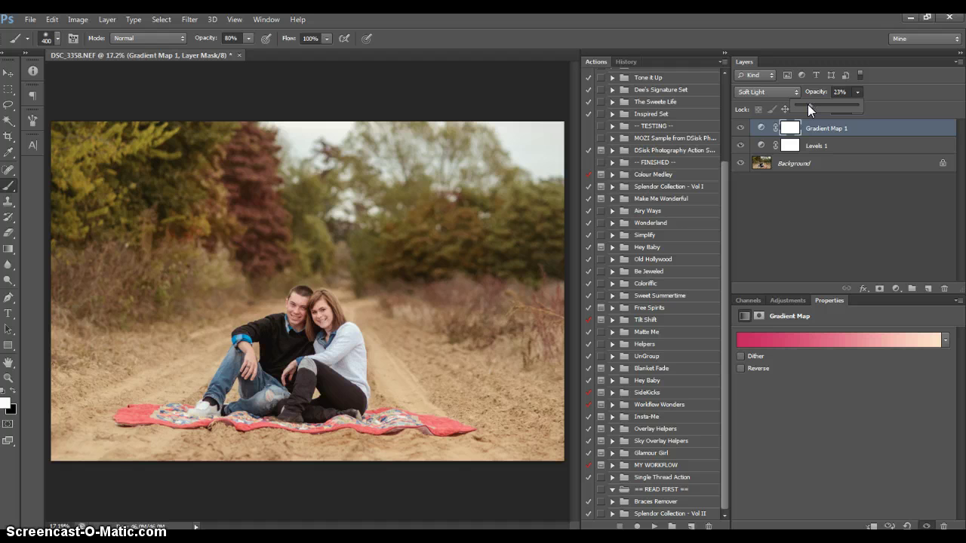
left_click(741, 128)
left_click(740, 128)
left_click(740, 128)
left_click(740, 128)
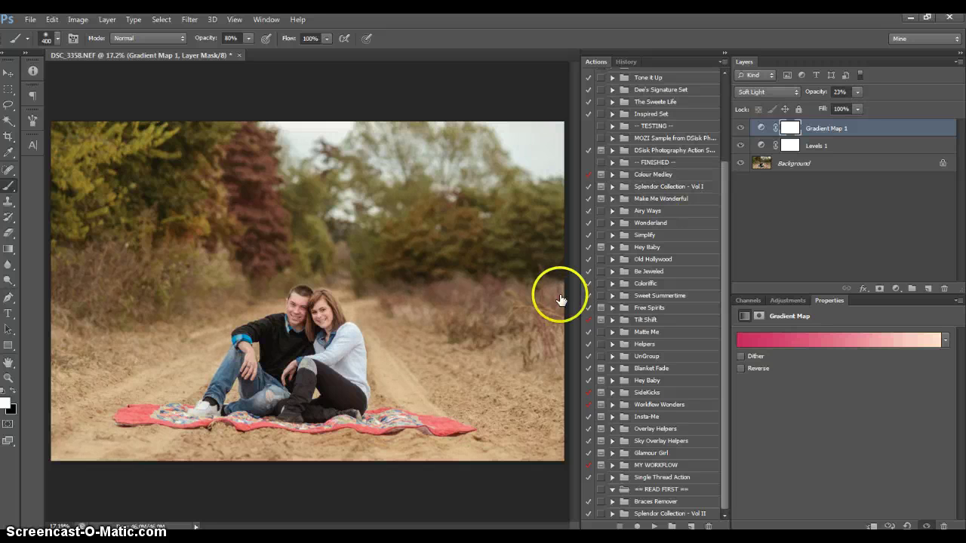
left_click(737, 133)
left_click(736, 132)
Add a Gradient Fill layer as a vignette with a reversed radial black-to-transparent gradient, angle 132.27° and scale 169%
left_click(894, 288)
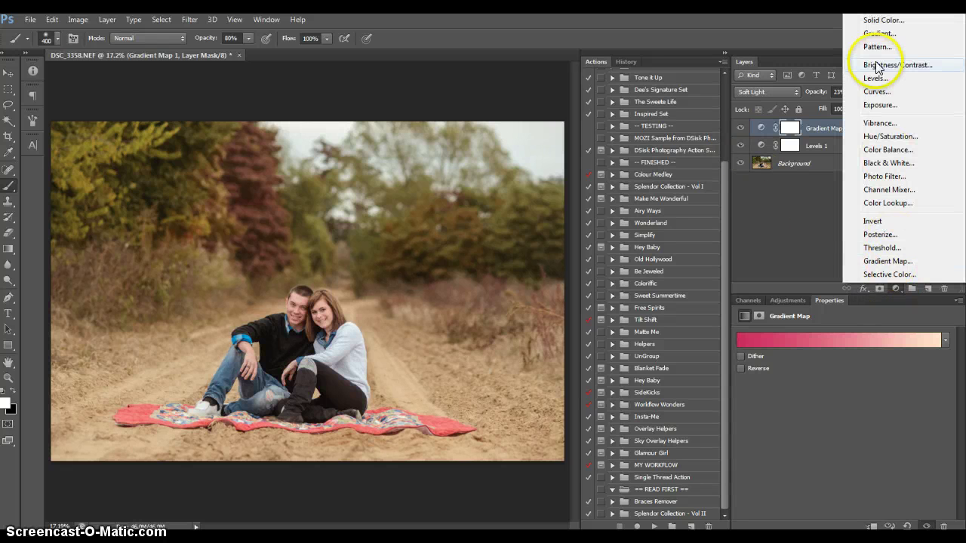
left_click(877, 34)
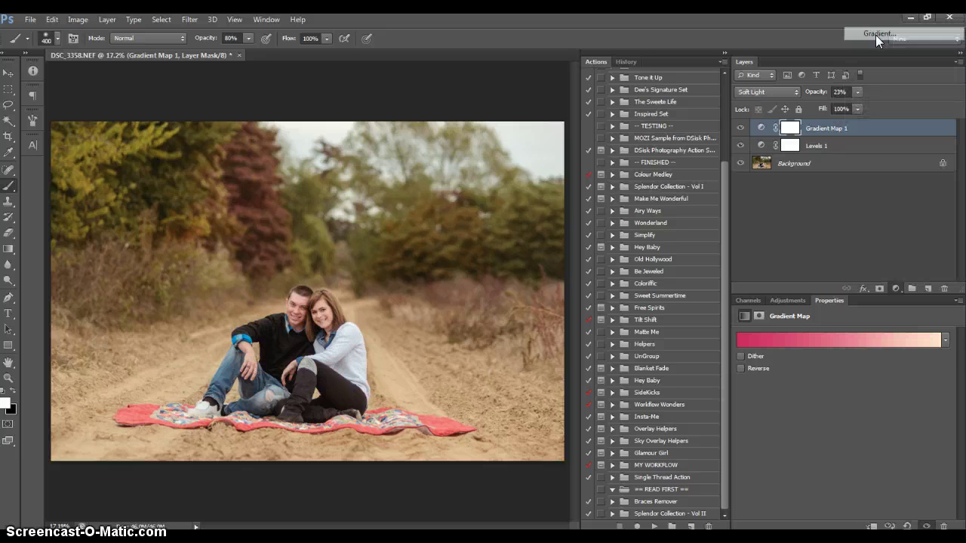
left_click(653, 185)
left_click(641, 198)
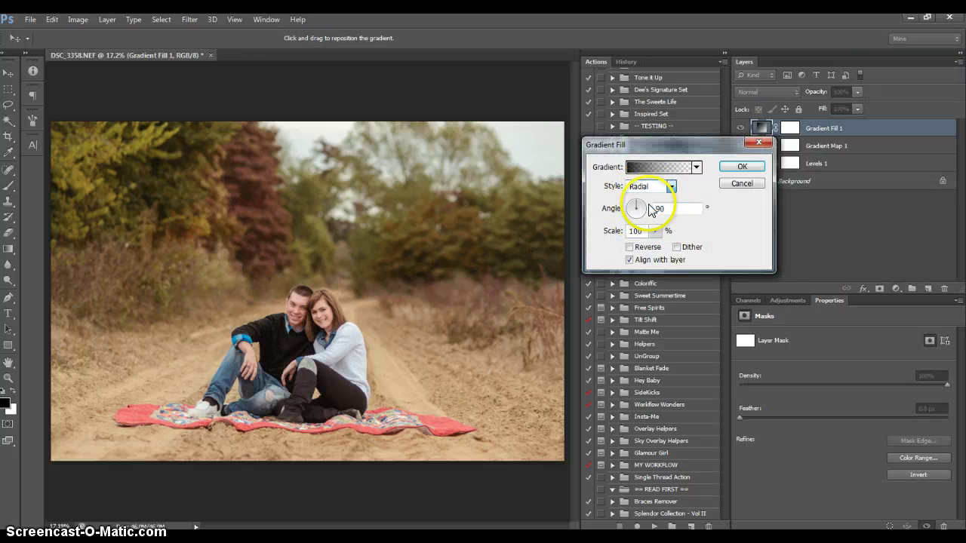
left_click(629, 247)
left_click_drag(634, 209, 637, 211)
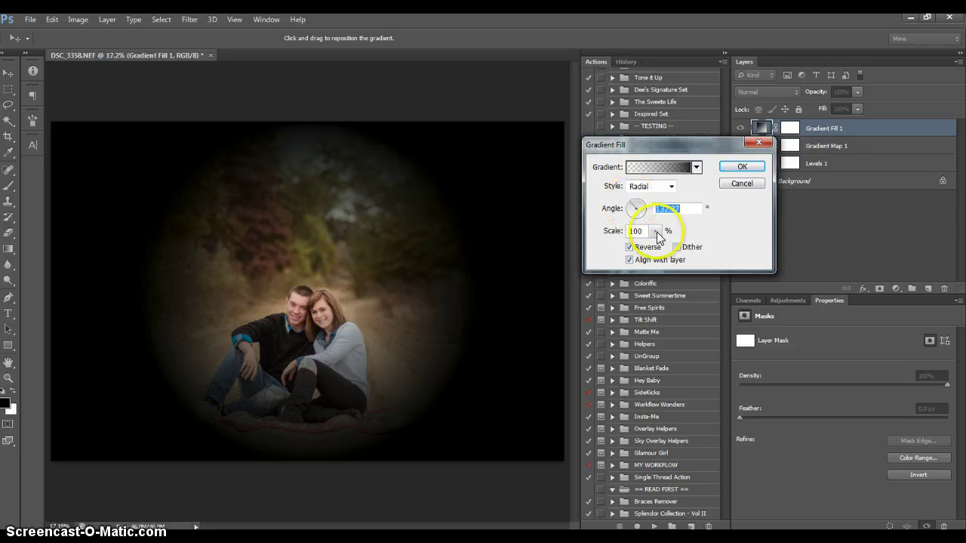
left_click(655, 231)
left_click_drag(662, 247, 669, 235)
left_click(742, 166)
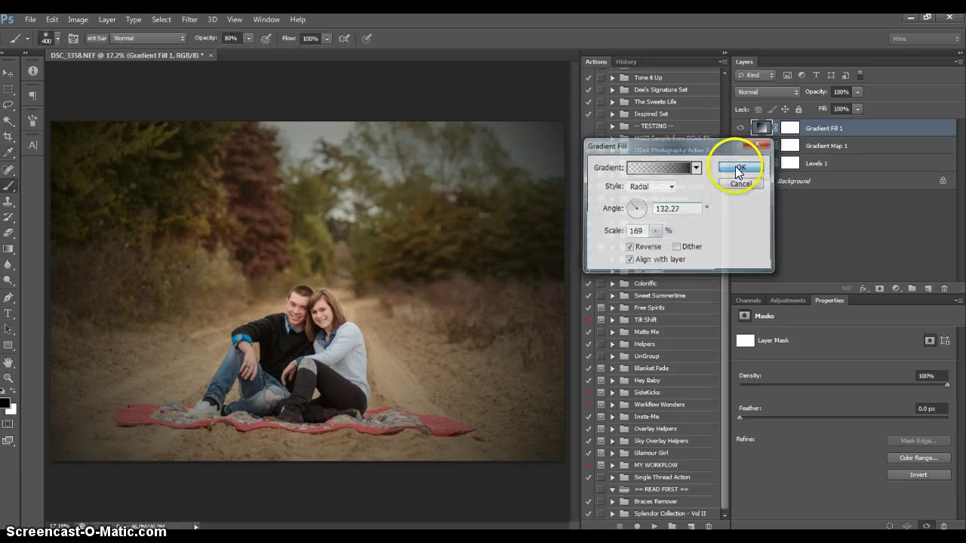
Blend the black vignette Gradient Fill layer in Overlay at 70% opacity
left_click(750, 91)
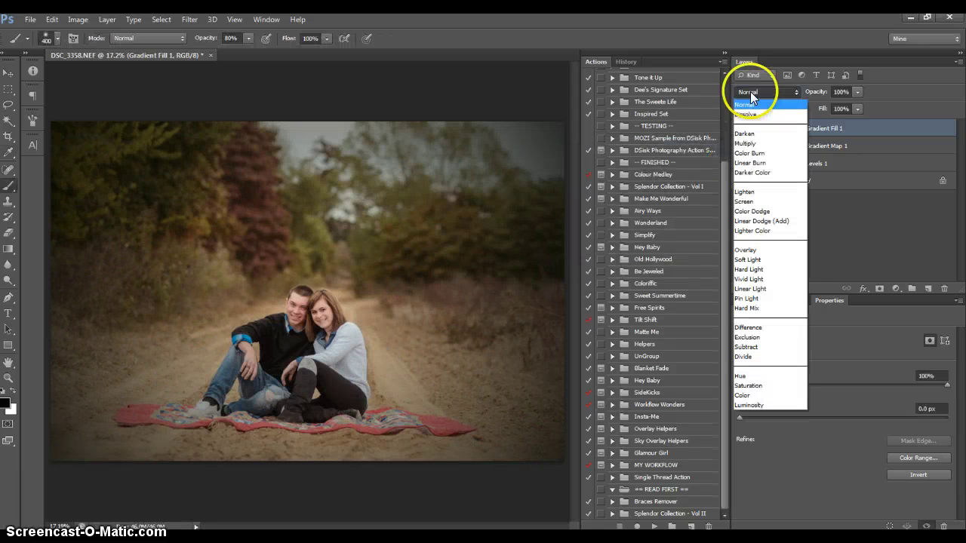
left_click(763, 243)
left_click_drag(855, 96, 831, 103)
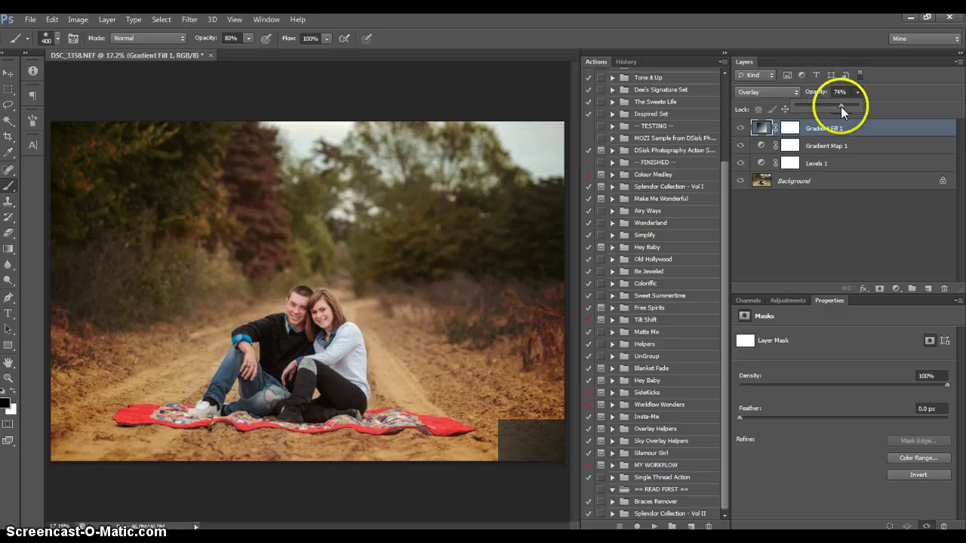
left_click_drag(839, 107, 838, 106)
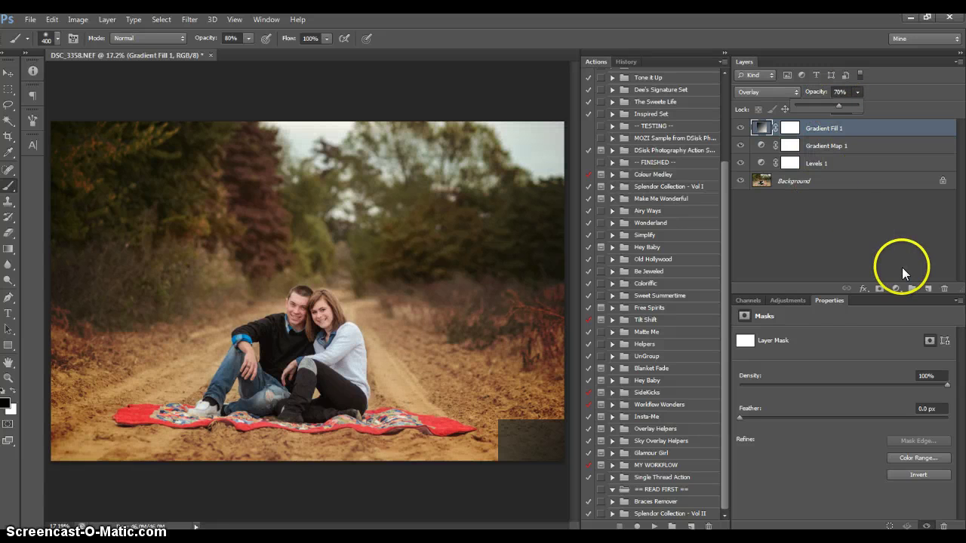
Add a second Gradient Fill layer and set its gradient's starting colour stop to dark brown #432f08
left_click(896, 288)
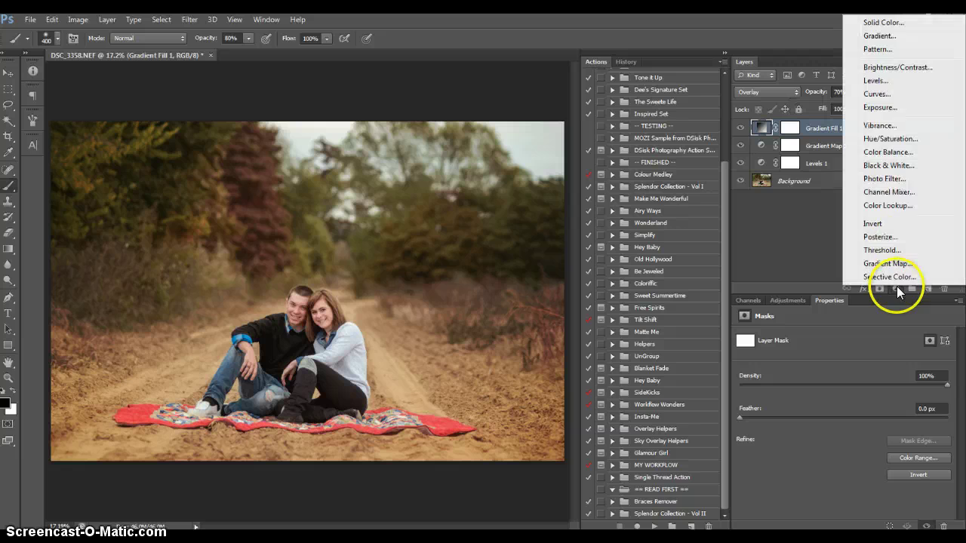
left_click(892, 39)
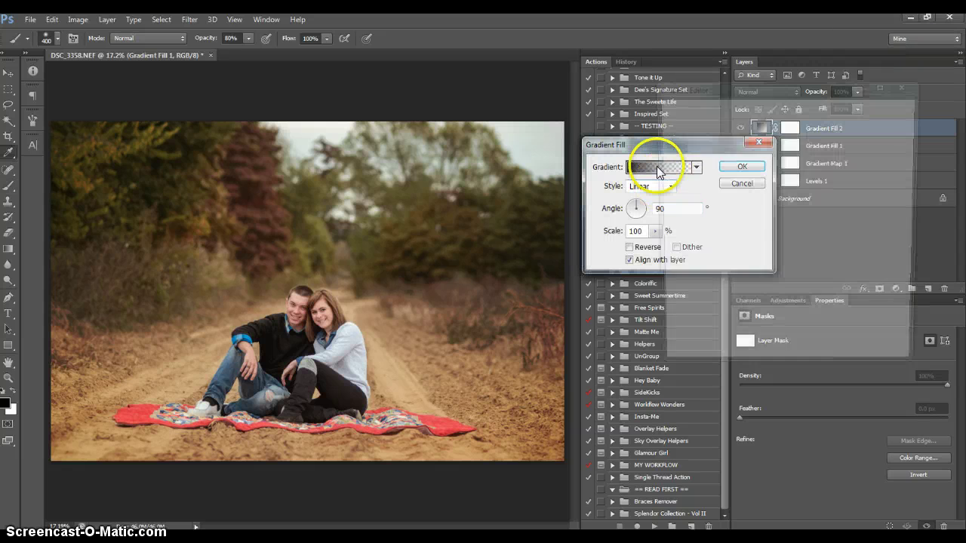
left_click(656, 169)
double_click(672, 294)
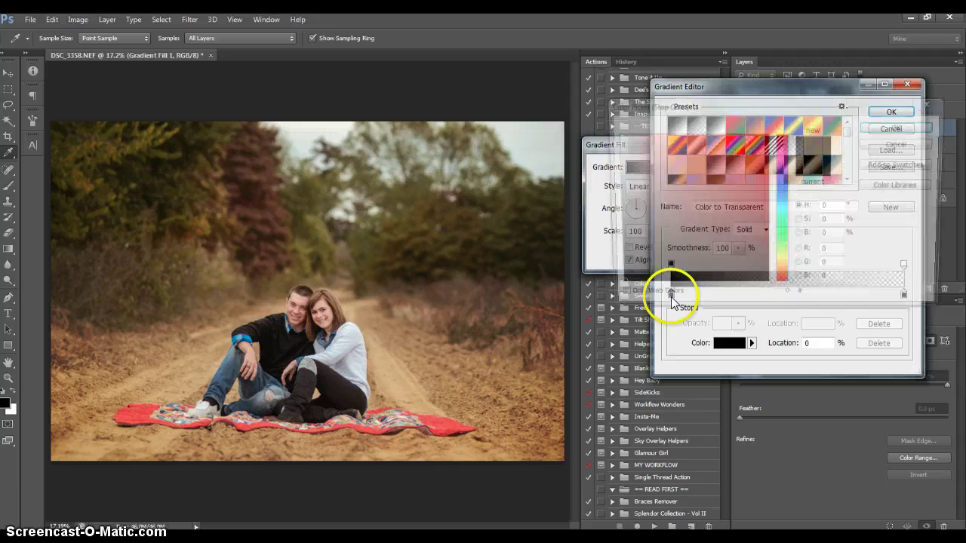
left_click(781, 270)
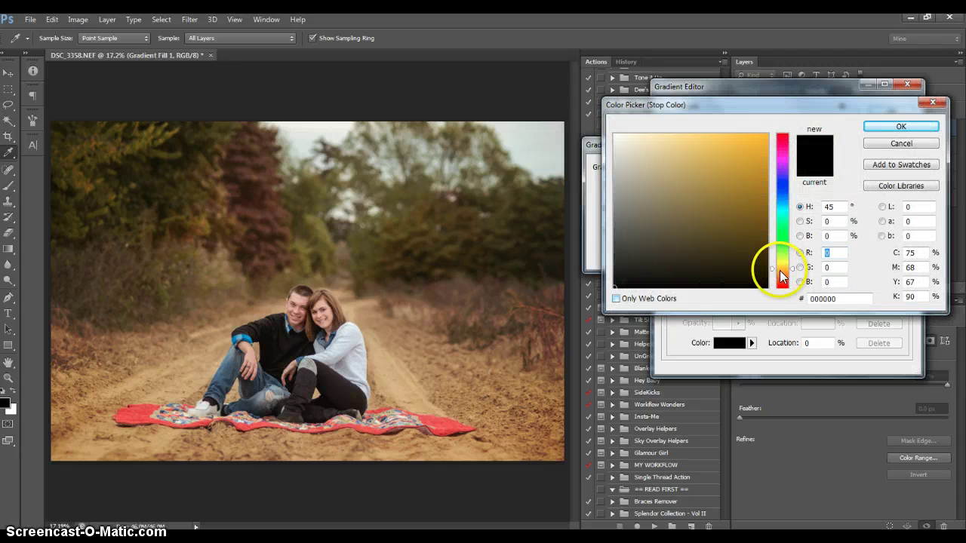
left_click(749, 246)
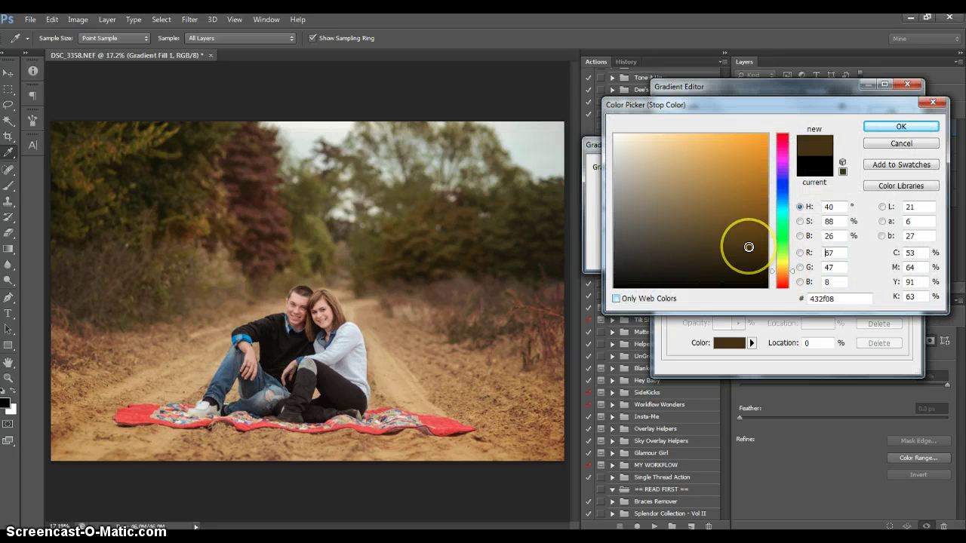
left_click(917, 127)
Set the new fill gradient's end colour stop to a pale cream with hue 47° and accept the gradient
left_click(903, 293)
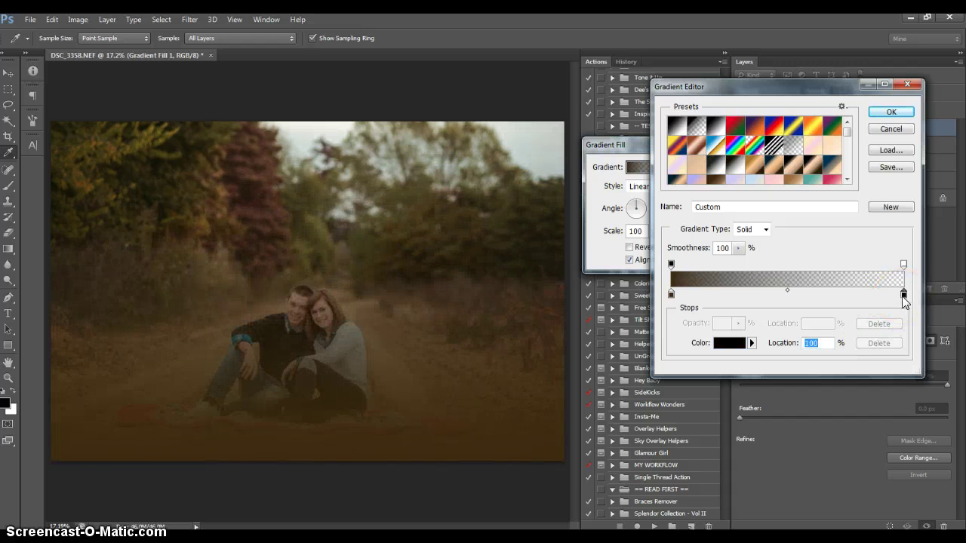
double_click(903, 295)
left_click(778, 267)
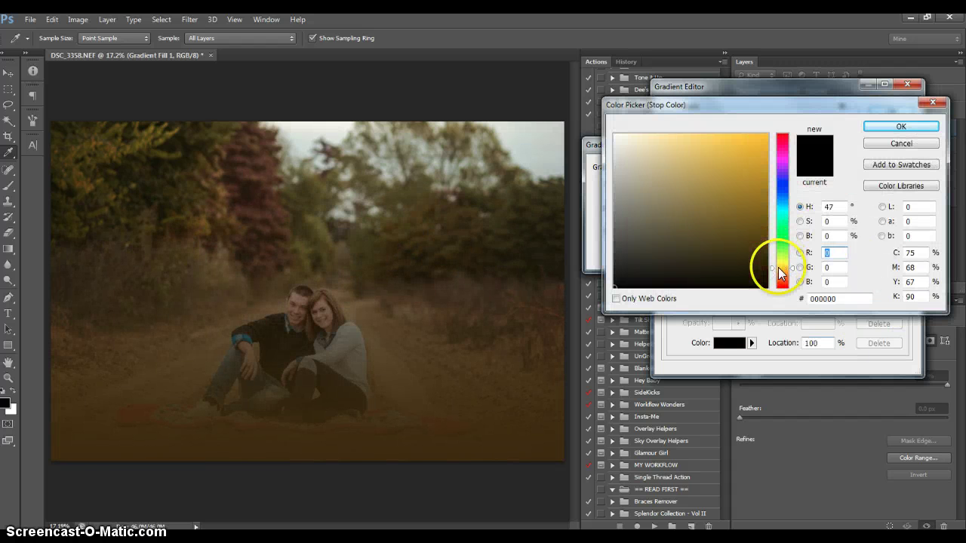
left_click(636, 133)
left_click(917, 127)
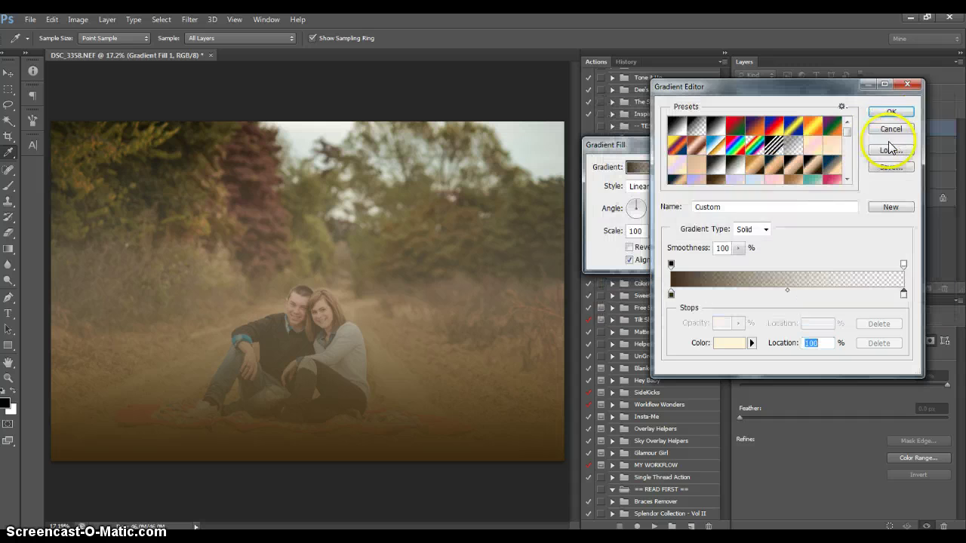
left_click(893, 111)
Make the brown gradient fill radial and reversed, with angle 118.61° and scale 130%
left_click(651, 187)
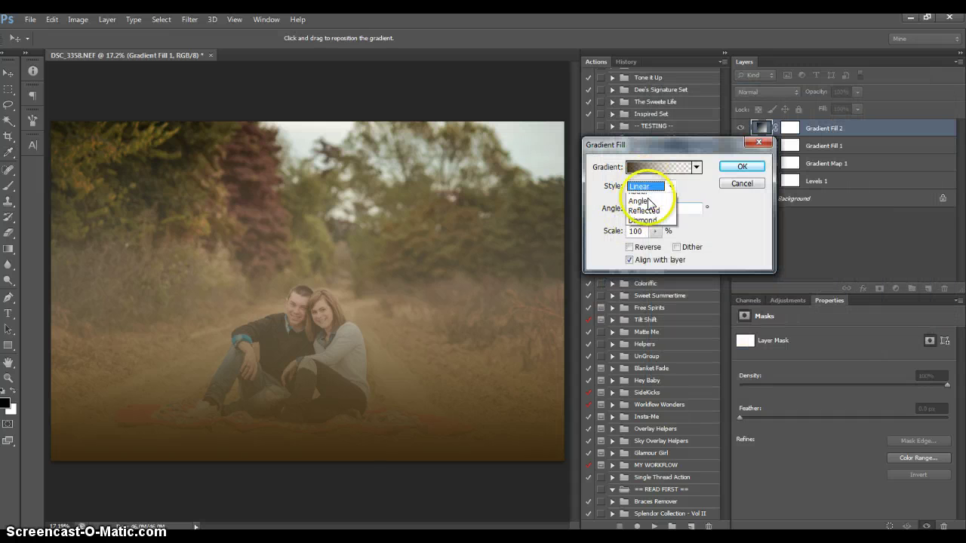
left_click(645, 199)
left_click(655, 231)
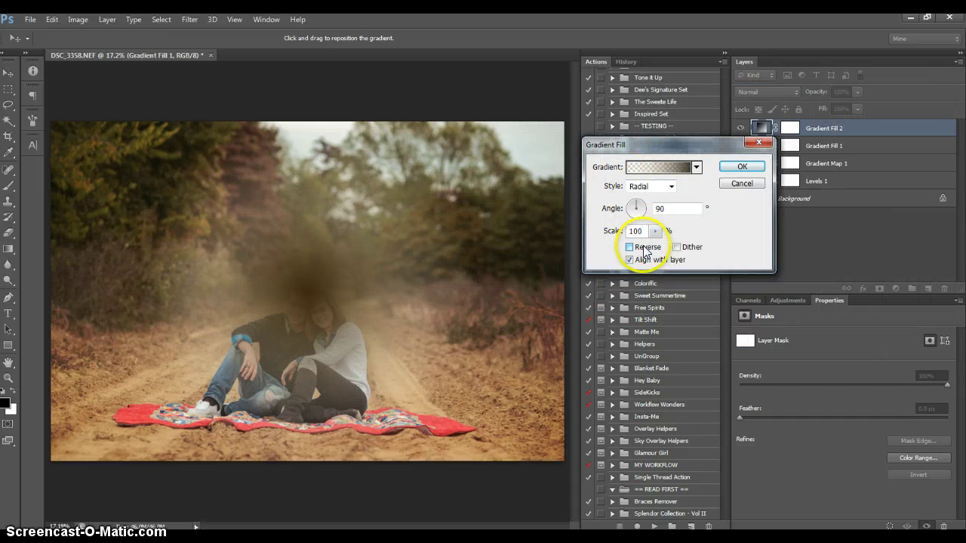
left_click(646, 249)
left_click(637, 209)
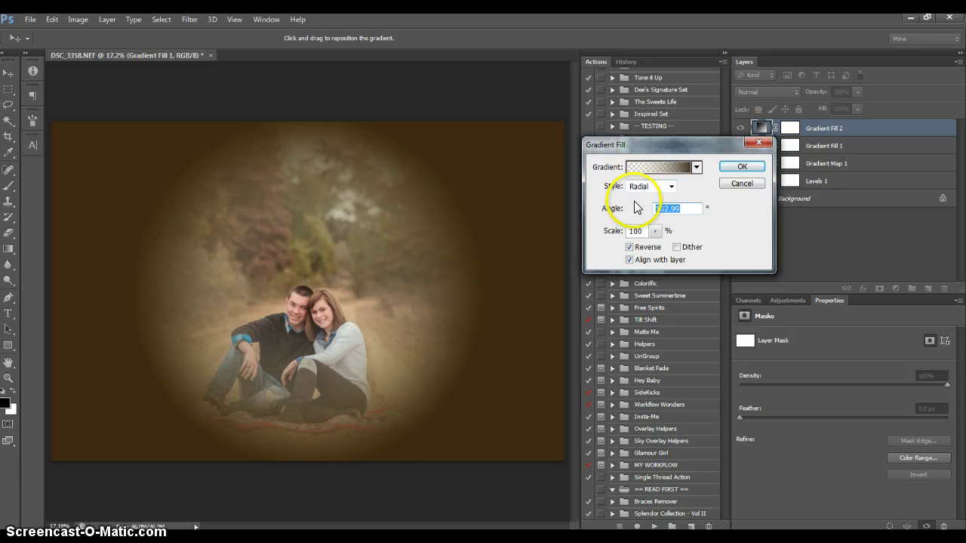
left_click(634, 205)
left_click_drag(655, 231, 662, 247)
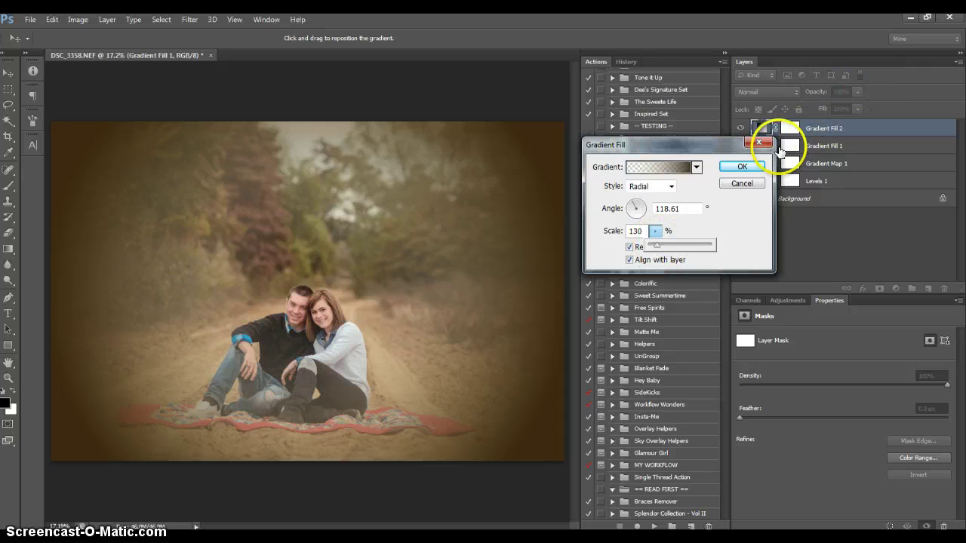
left_click(760, 167)
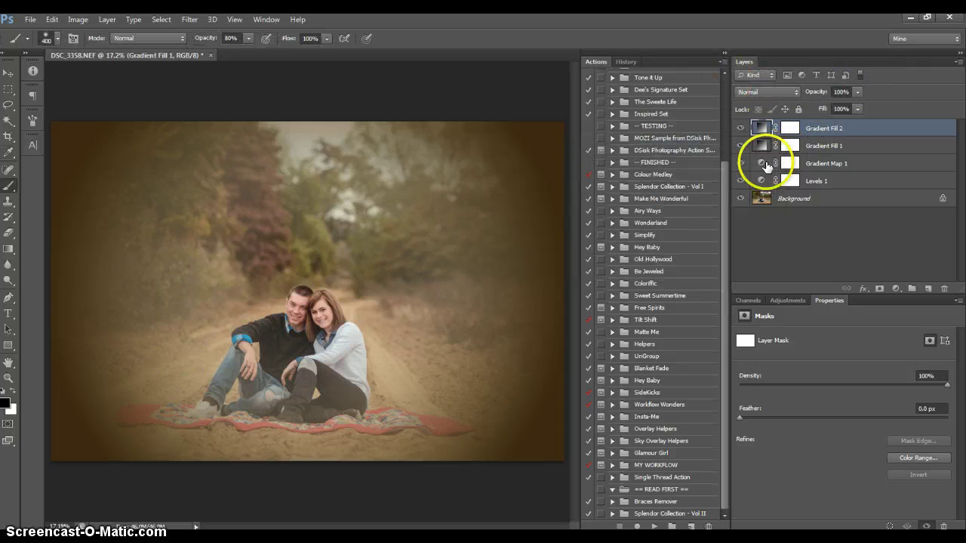
Blend the brown Gradient Fill layer in Overlay at 55% opacity, toggling its visibility to compare the effect
left_click(781, 92)
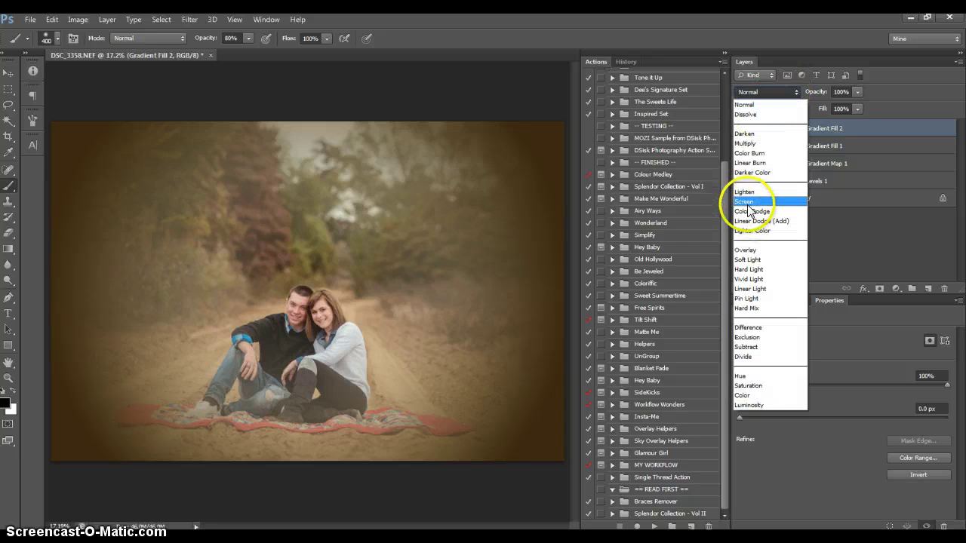
left_click(750, 252)
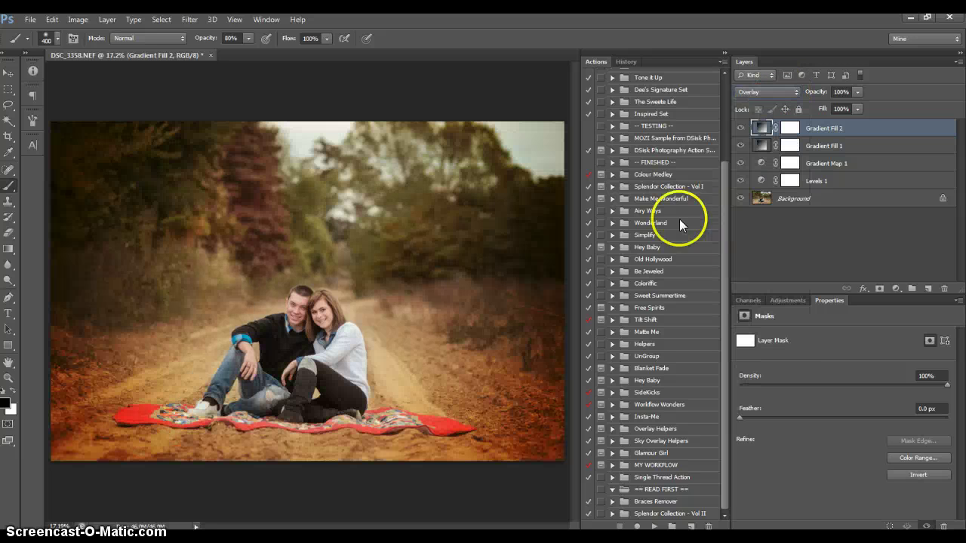
left_click(857, 92)
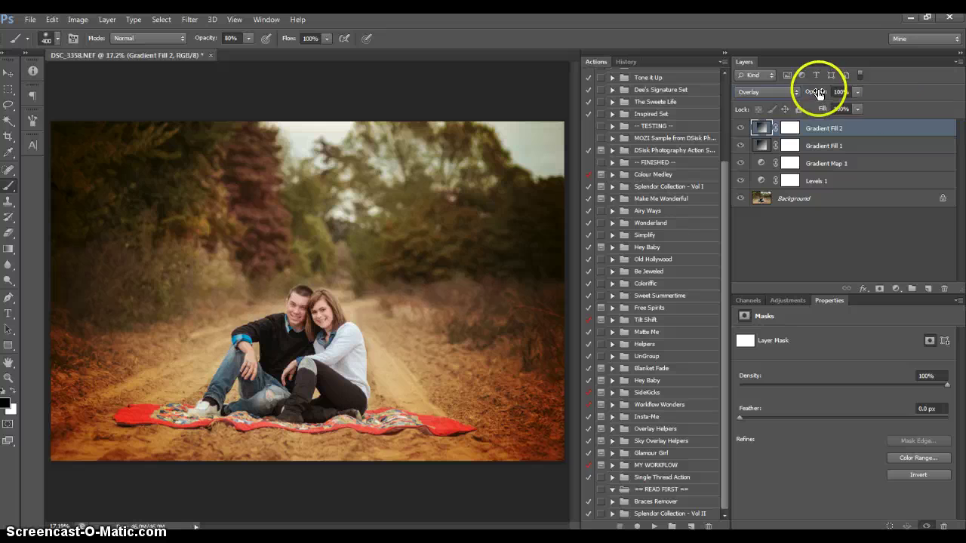
left_click_drag(837, 107, 838, 107)
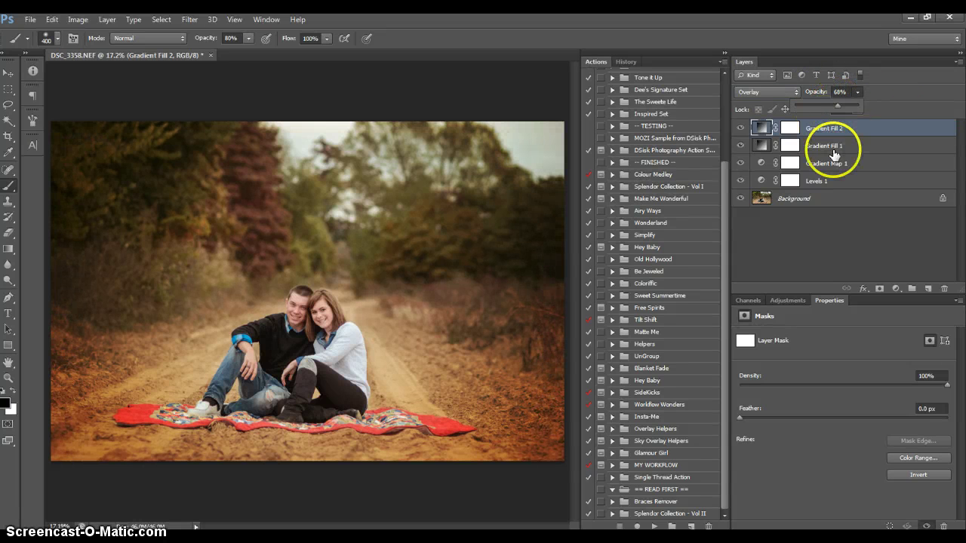
left_click(739, 128)
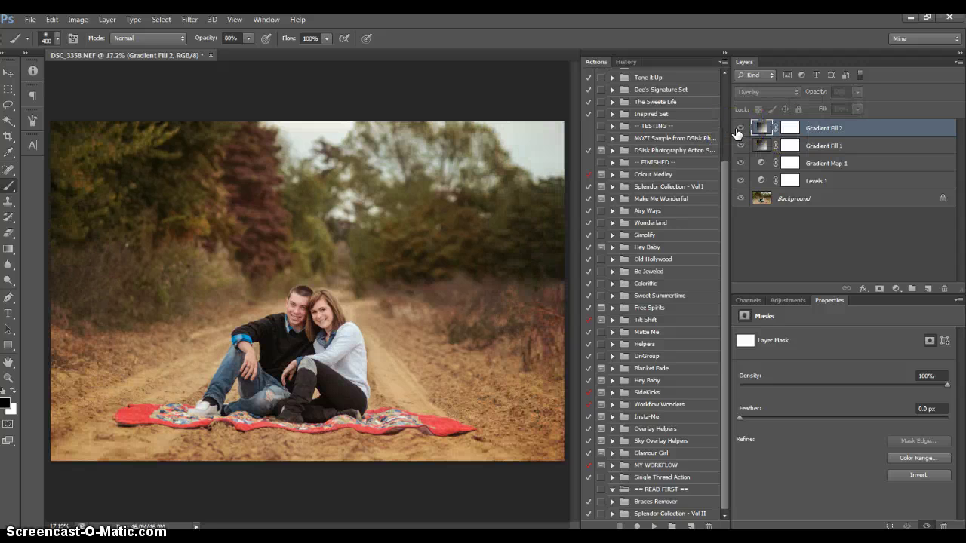
left_click(739, 129)
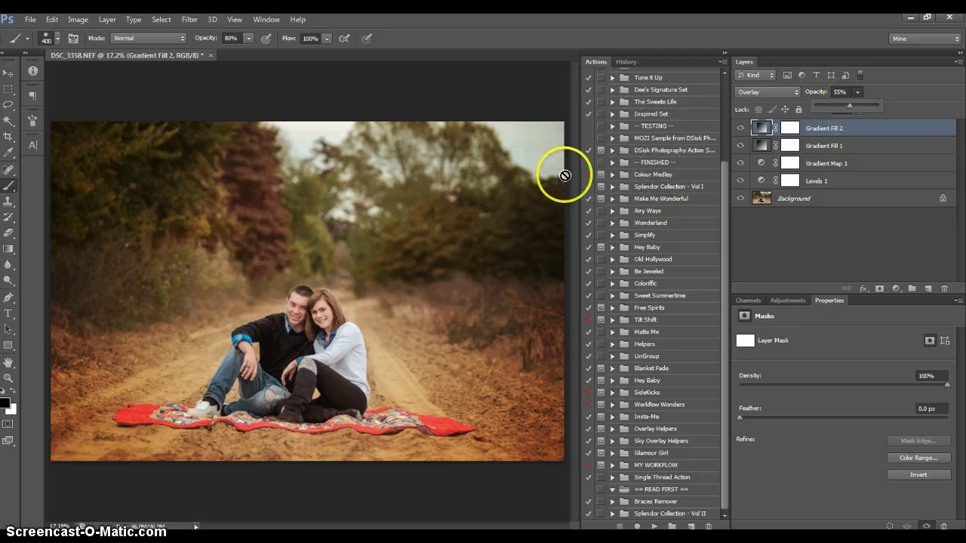
left_click(757, 123)
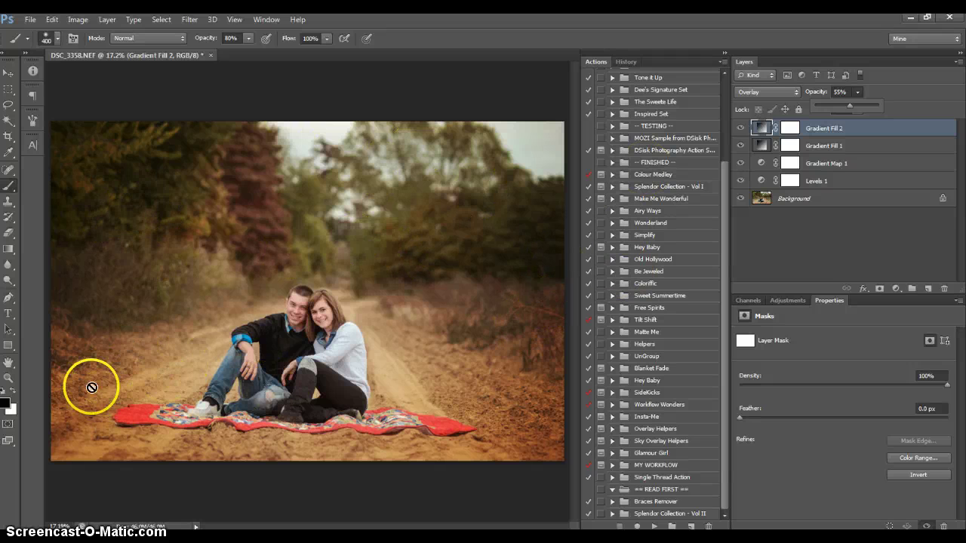
left_click(761, 129)
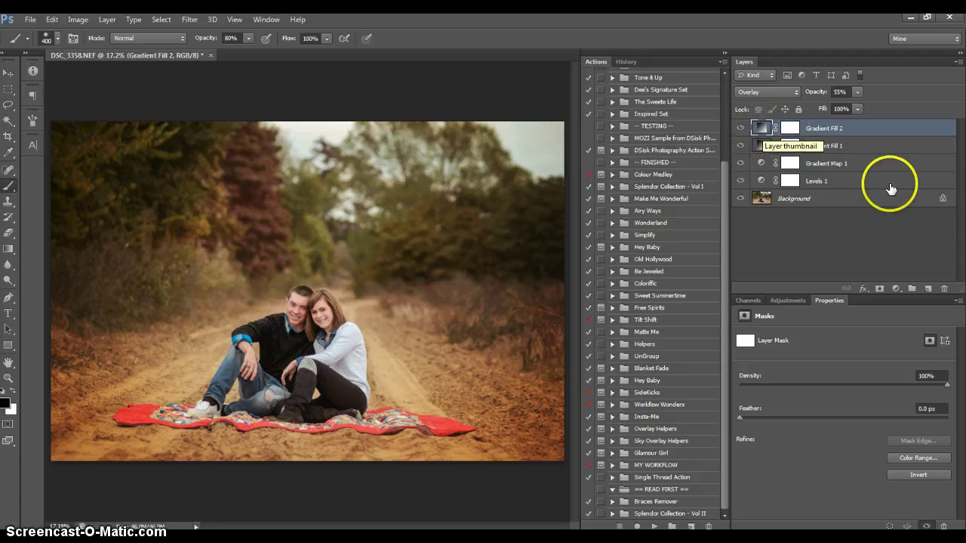
Add a Gradient Map adjustment above the gradient fills using the dark brown to peach preset gradient
left_click(896, 290)
left_click(890, 264)
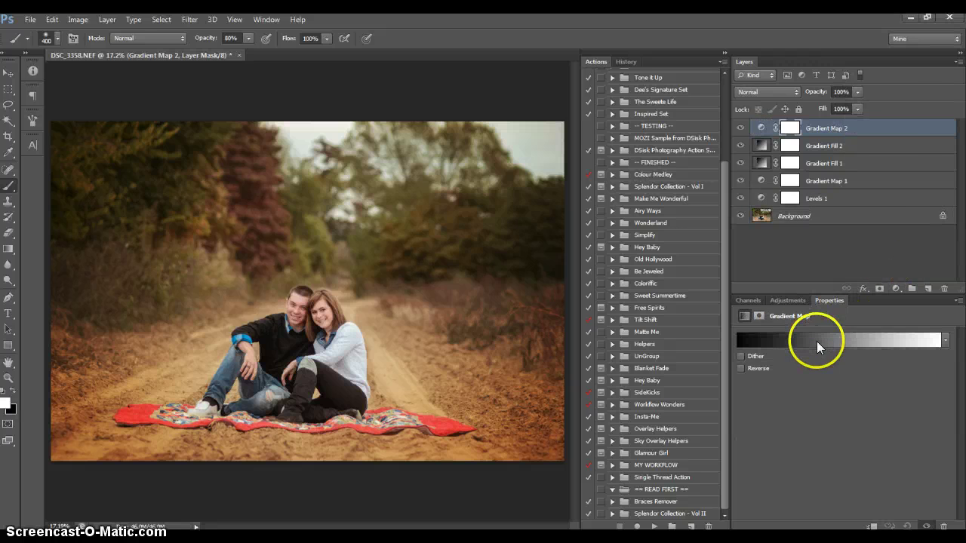
left_click(817, 341)
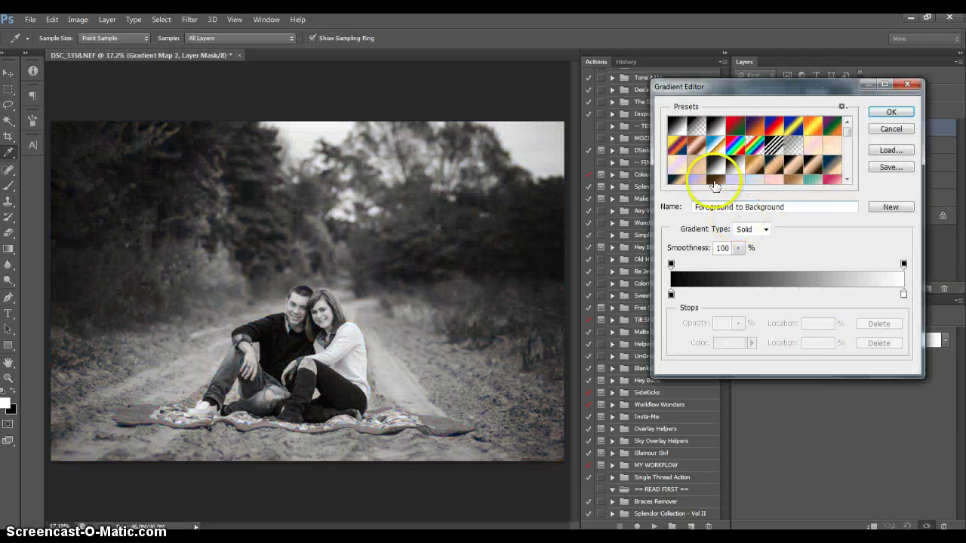
left_click(712, 179)
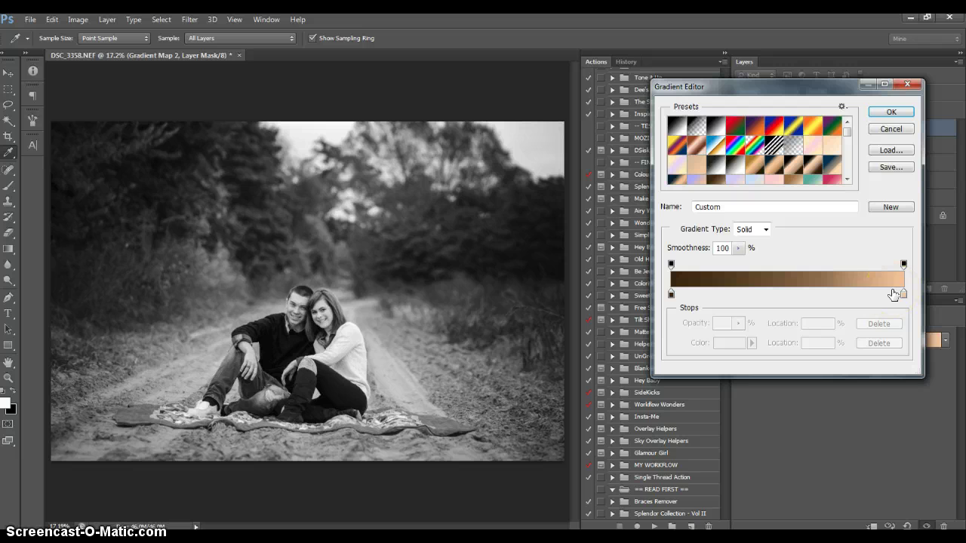
Change the gradient map's light end stop to #fff2e5 and move the gradient midpoint to 55%
double_click(902, 294)
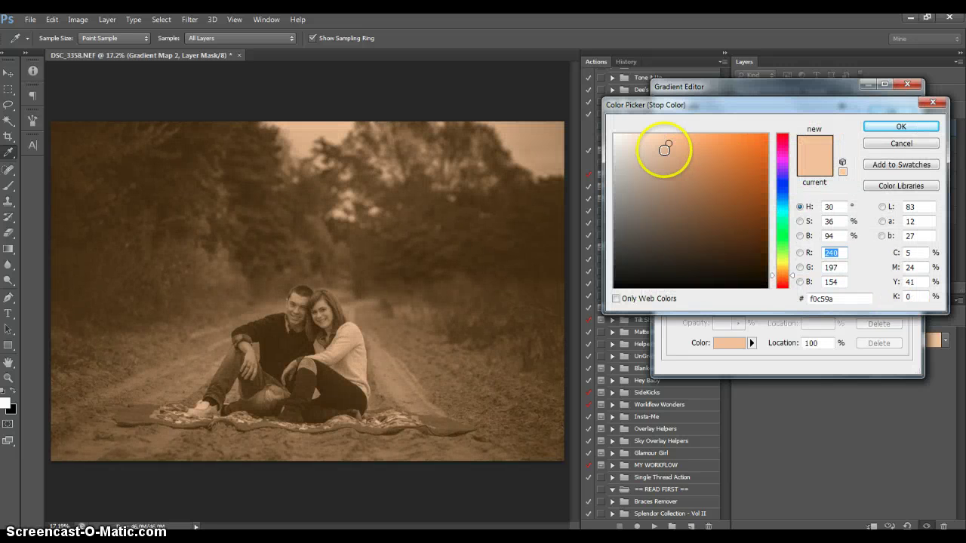
left_click(628, 134)
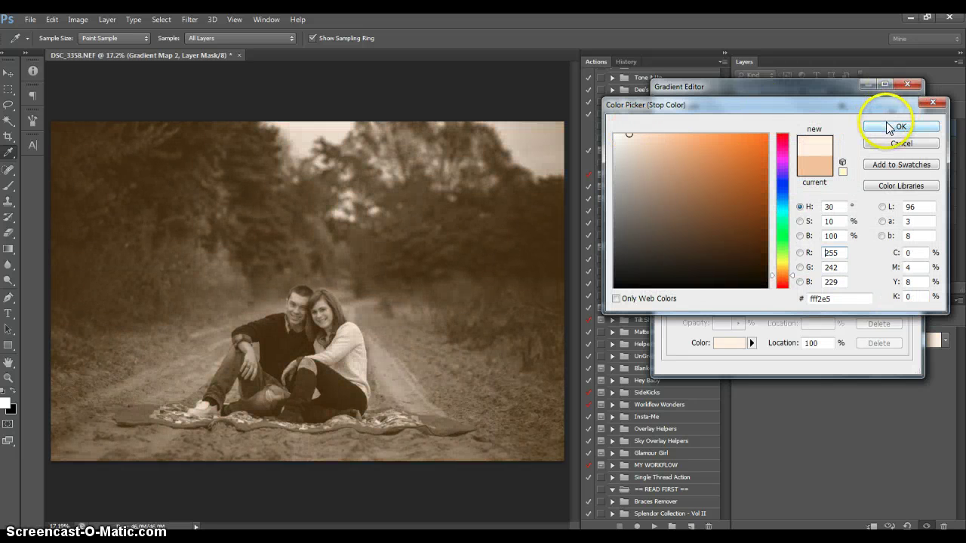
left_click(882, 123)
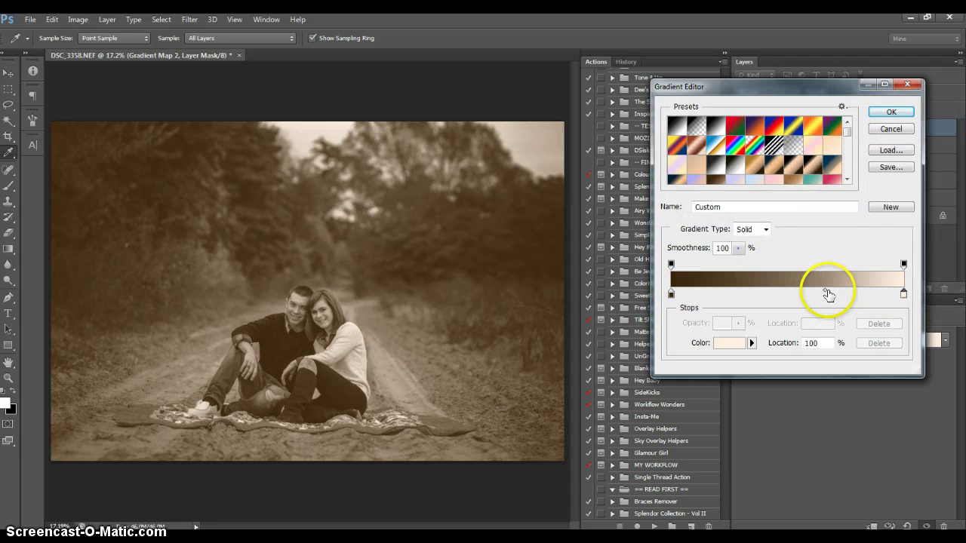
left_click_drag(823, 289, 819, 290)
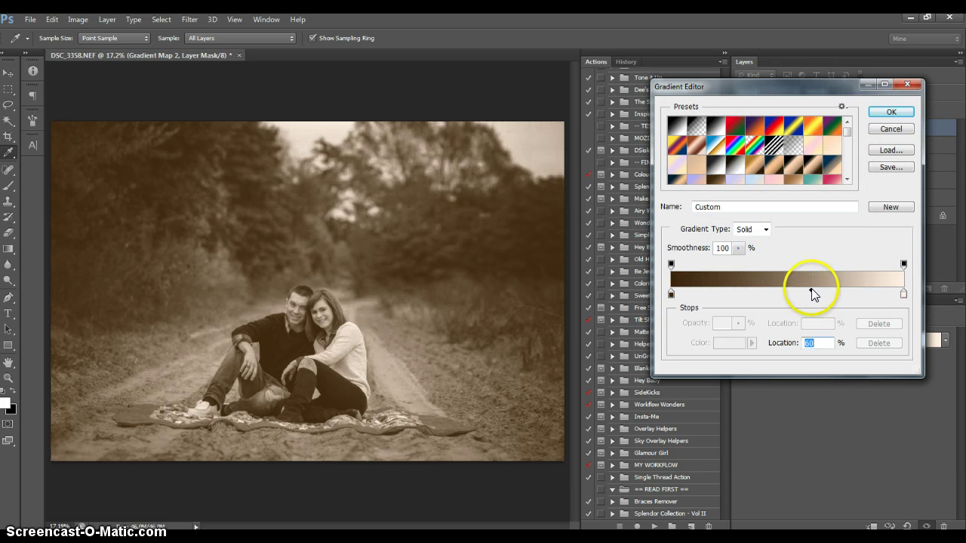
left_click(882, 117)
left_click_drag(813, 296, 803, 295)
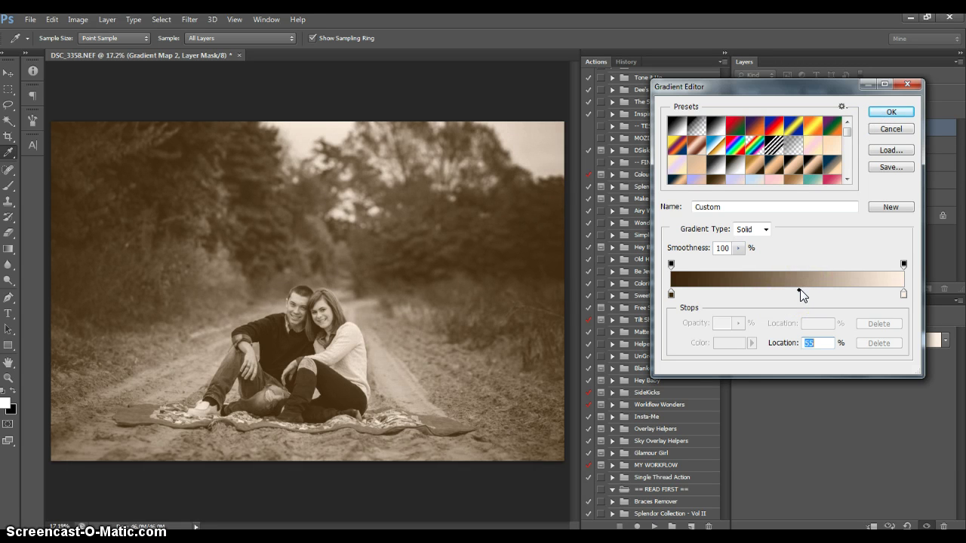
left_click(878, 111)
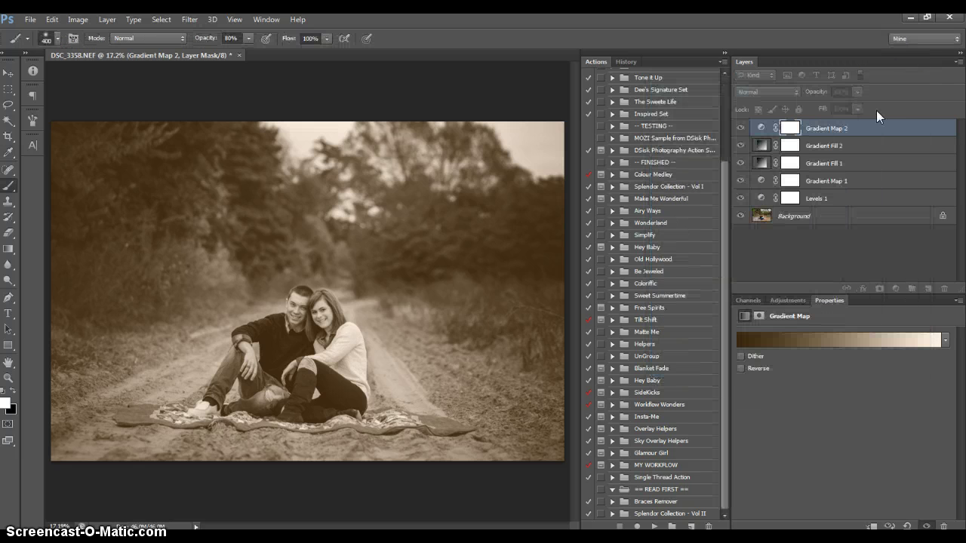
Blend the top Gradient Map layer in Soft Light at 36% opacity
left_click(768, 92)
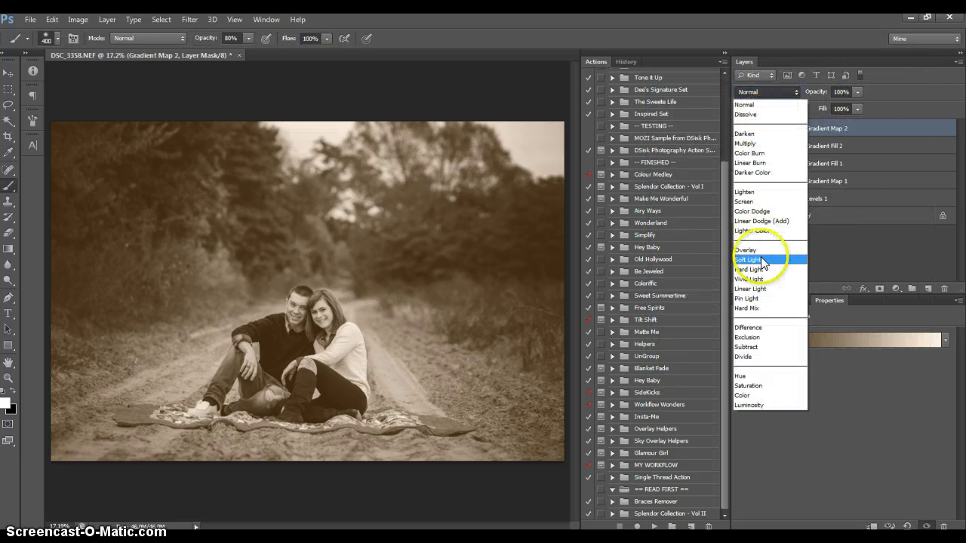
left_click(763, 260)
left_click(855, 91)
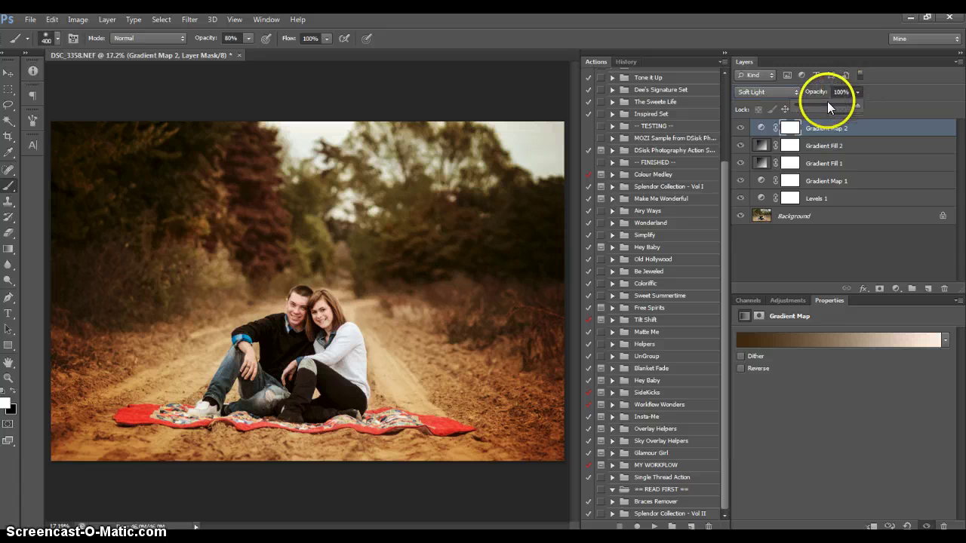
left_click(827, 102)
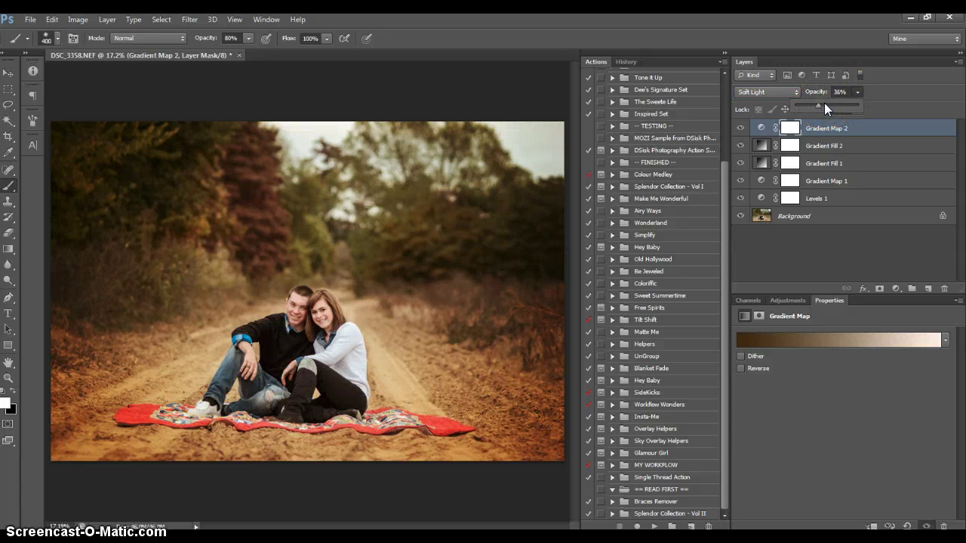
Toggle the top Gradient Map layer's visibility to compare the photo with and without its effect
left_click(740, 128)
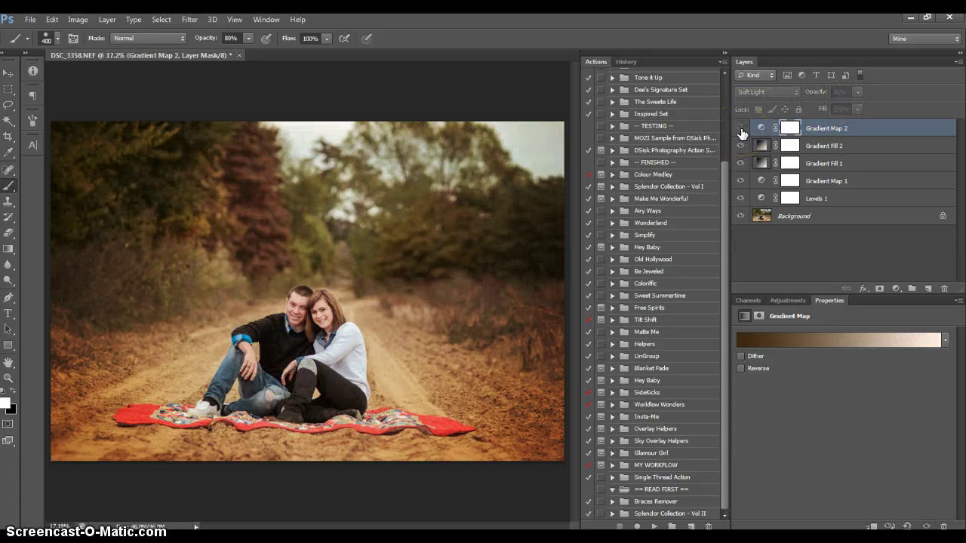
left_click(741, 128)
left_click(740, 128)
left_click(830, 161)
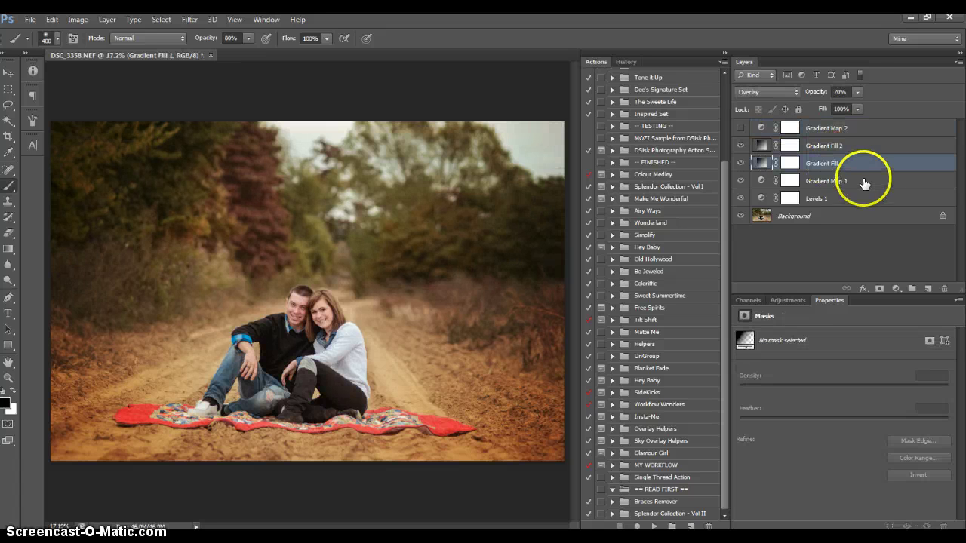
left_click(790, 128)
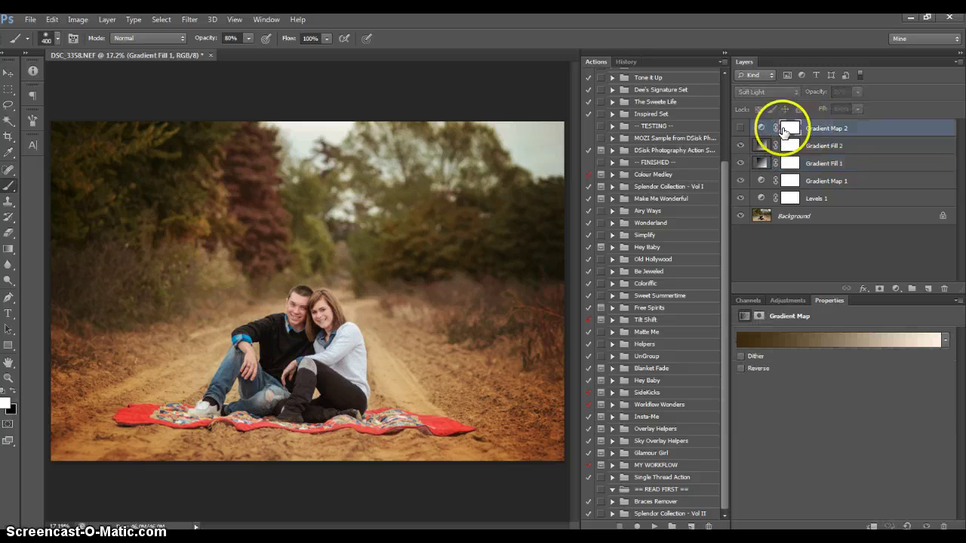
left_click(741, 128)
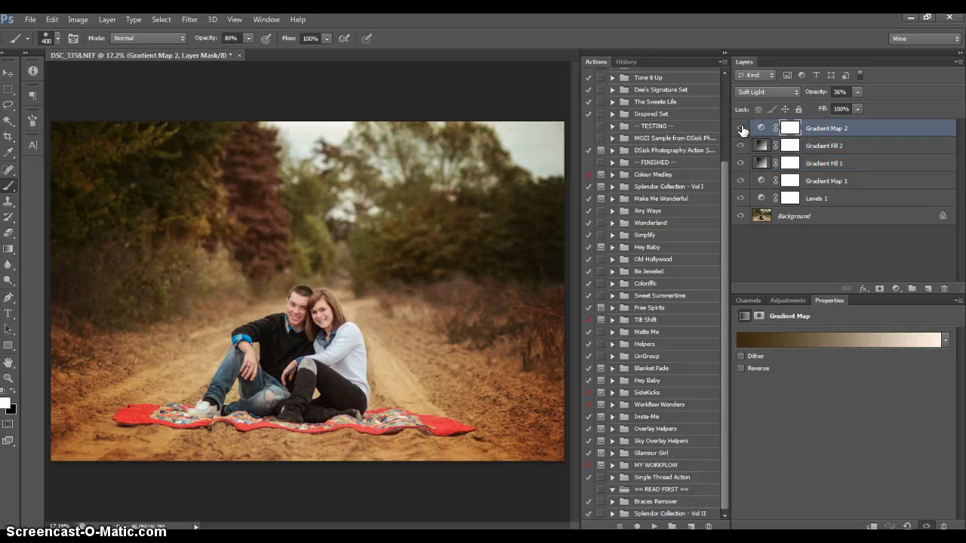
left_click(741, 128)
left_click(741, 128)
Mask the top Gradient Map off the couple by painting black on its layer mask with a 600 px brush at 80% opacity
left_click(761, 128)
key("x")
left_click(13, 390)
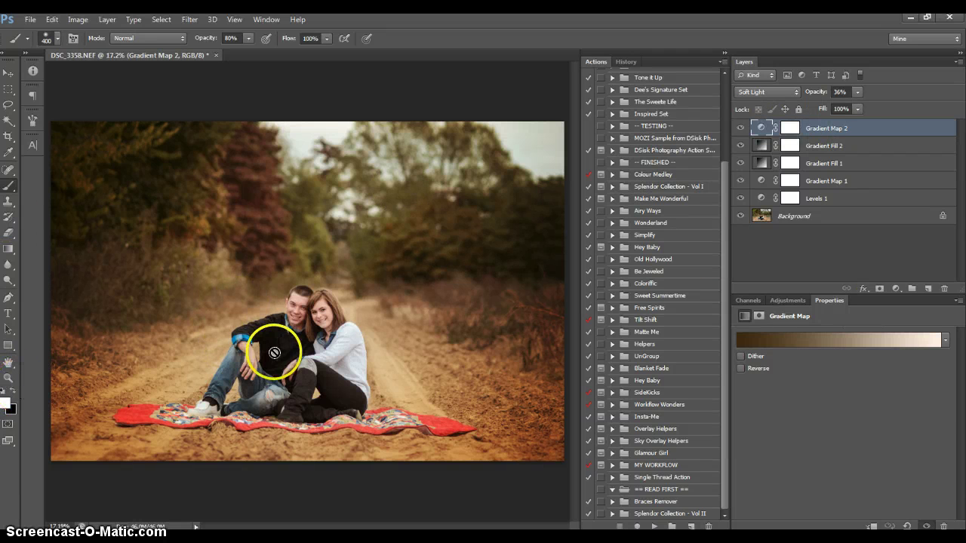
left_click(790, 133)
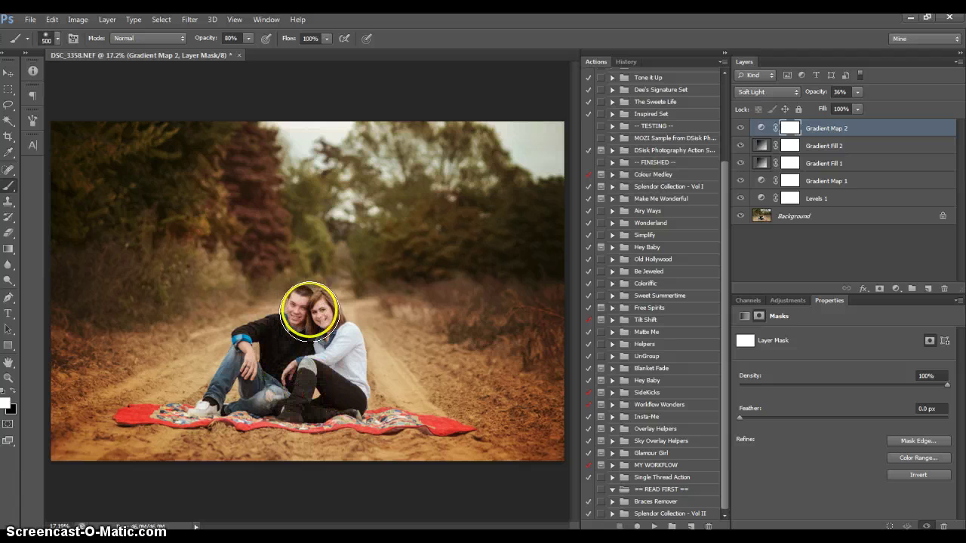
key("bracketright")
key("bracketright")
mouse_move(309, 310)
left_mouse_down()
mouse_move(329, 351)
mouse_move(320, 341)
mouse_move(280, 344)
left_mouse_up()
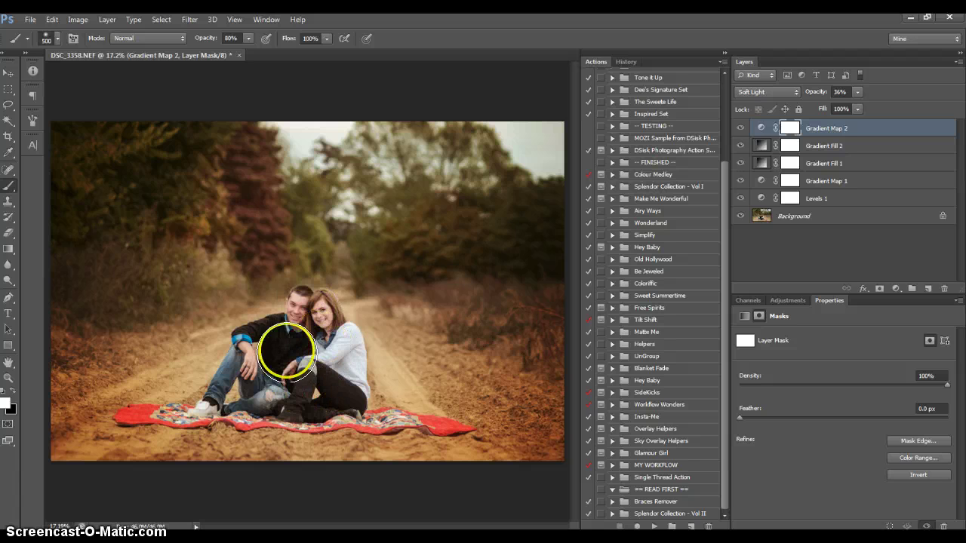
left_click(12, 391)
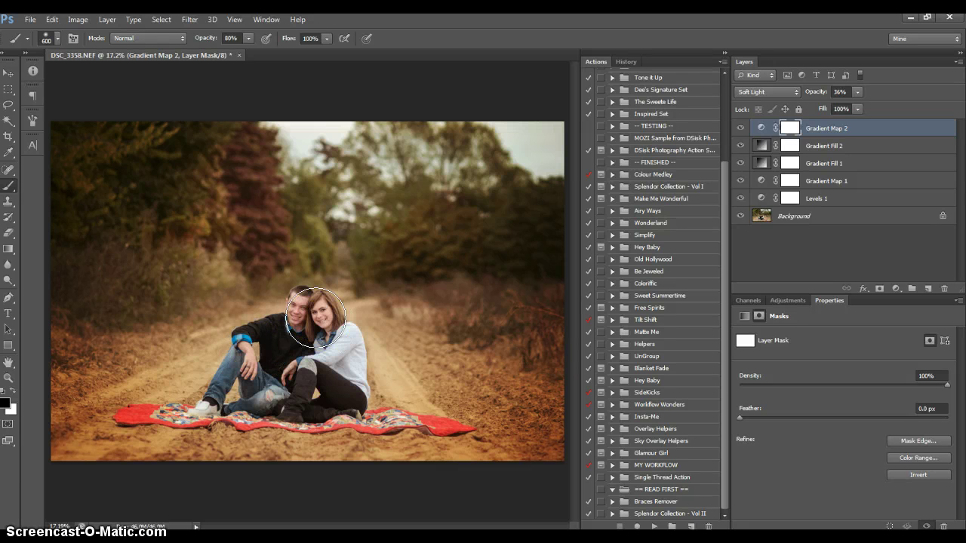
mouse_move(316, 317)
left_mouse_down()
mouse_move(341, 386)
mouse_move(218, 392)
mouse_move(292, 388)
left_mouse_up()
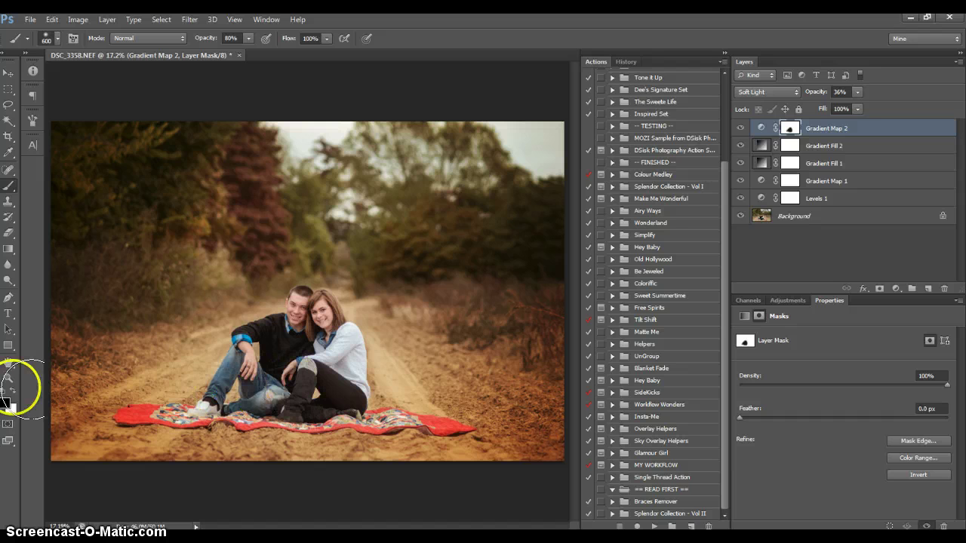
Paint white on the mask around the couple with a smaller brush, undo the last stroke and reduce the brush to 175 px
left_click(12, 388)
key("bracketleft")
key("bracketleft")
key("bracketleft")
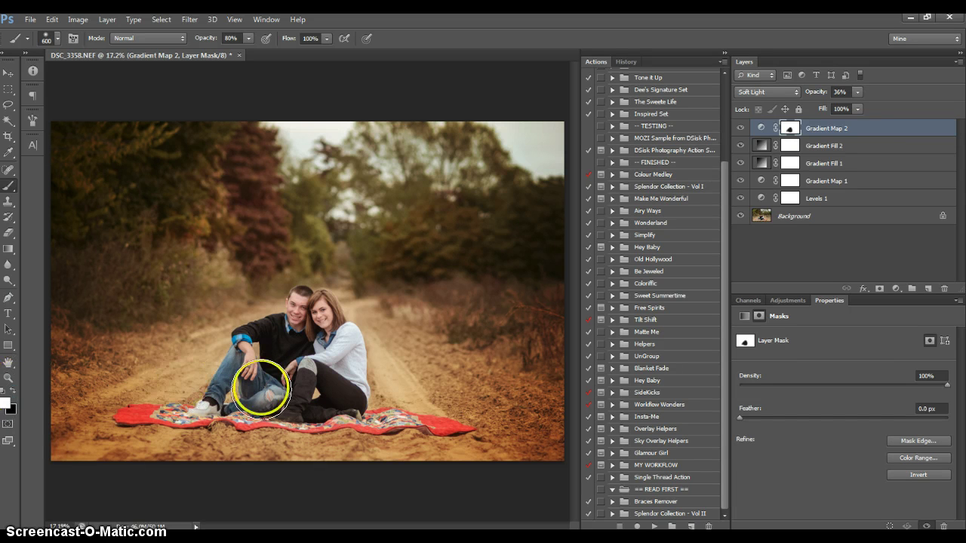
mouse_move(215, 343)
left_mouse_down()
mouse_move(191, 385)
mouse_move(215, 331)
mouse_move(298, 273)
mouse_move(353, 304)
mouse_move(376, 338)
mouse_move(388, 400)
mouse_move(231, 396)
mouse_move(261, 347)
left_mouse_up()
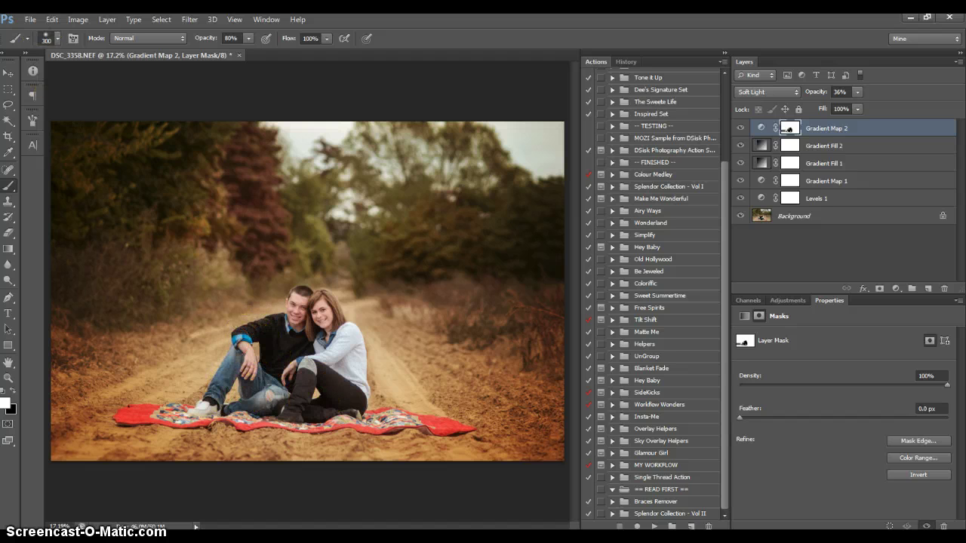
left_click(53, 19)
left_click(51, 33)
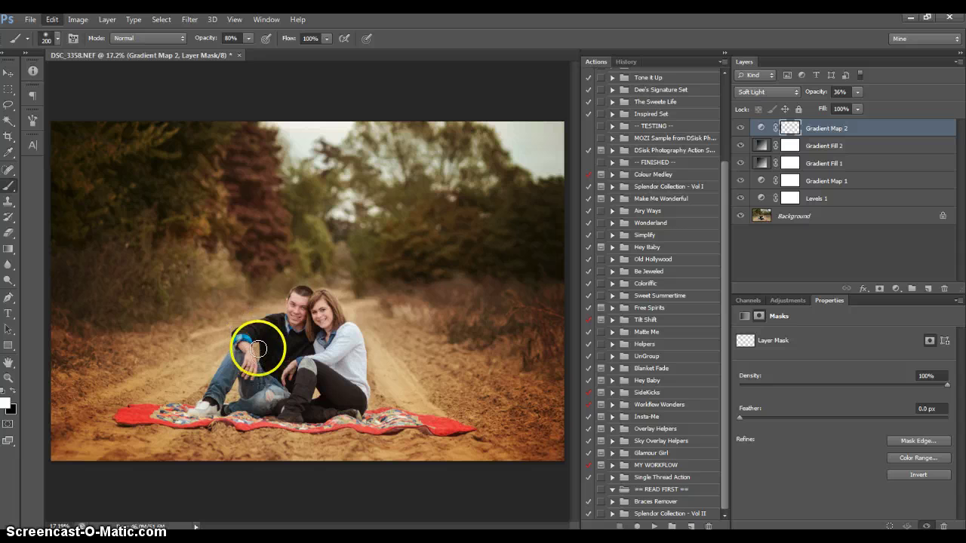
key("bracketleft")
left_click(838, 104)
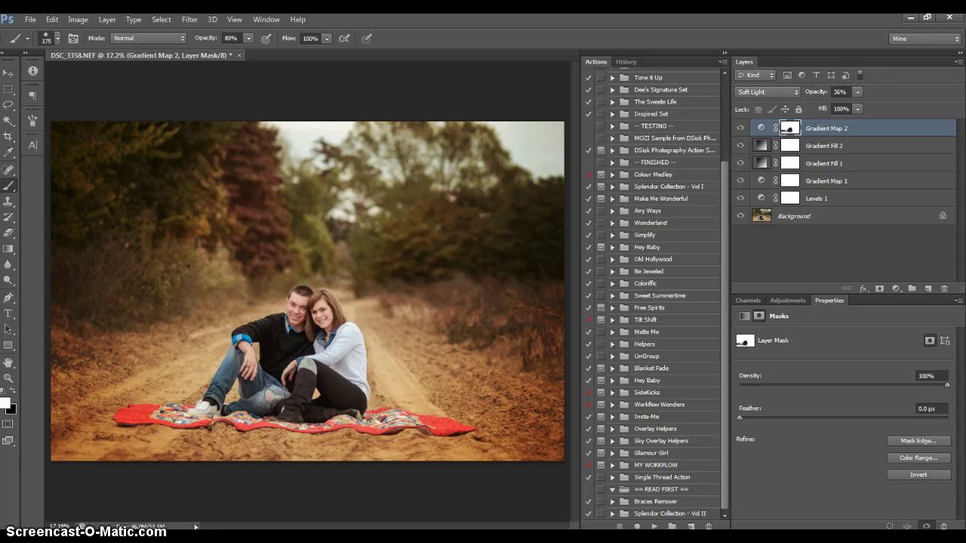
Clear the stray spot near the photo's left edge on the mask, painting white with a 900 px brush at 100% opacity
left_click(12, 390)
key("bracketright")
key("bracketright")
key("bracketright")
key("bracketright")
key("bracketright")
key("bracketright")
key("bracketright")
key("bracketright")
key("bracketright")
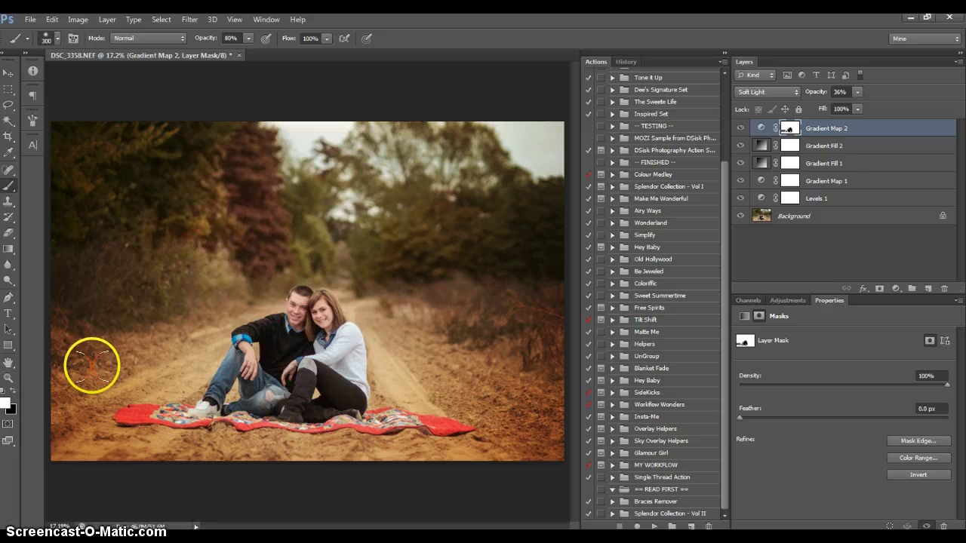
key("1")
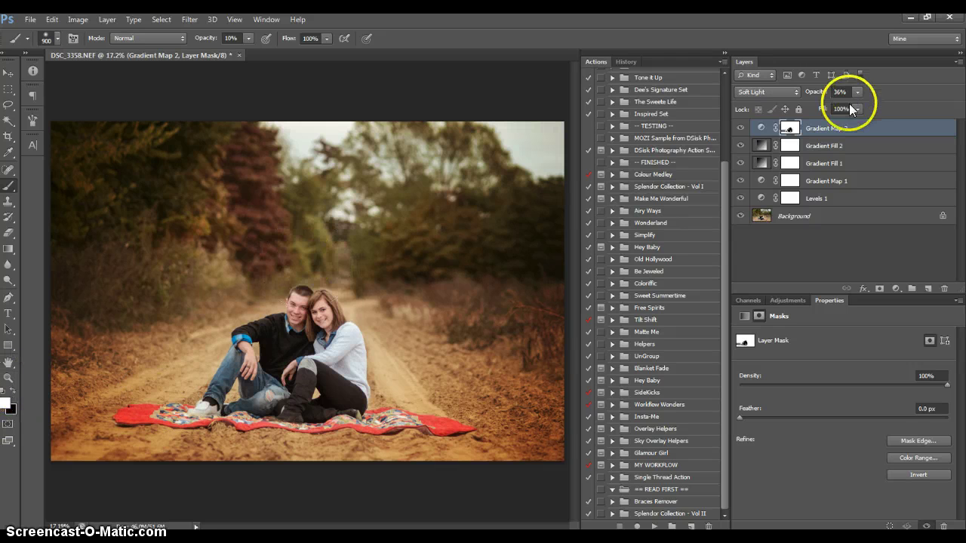
left_click(794, 143)
left_click(791, 130)
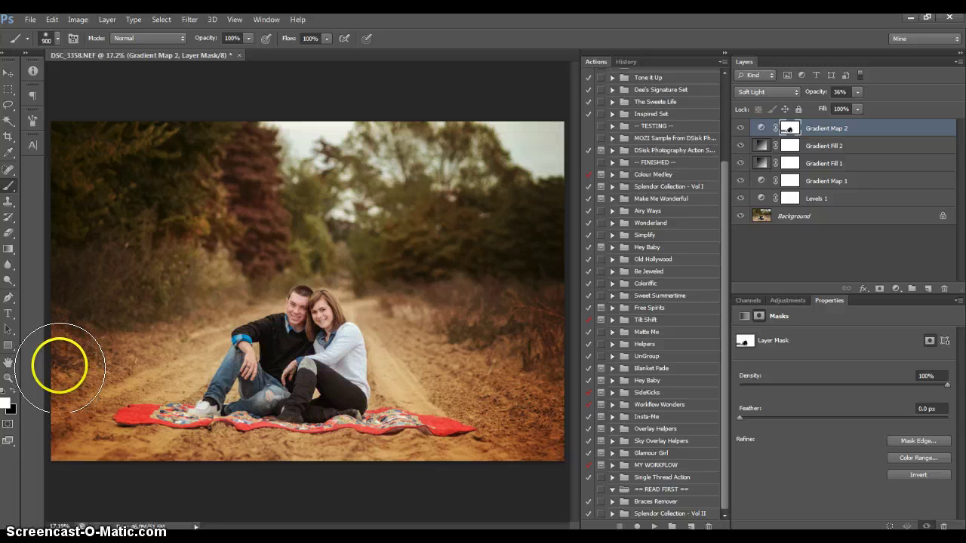
key("0")
mouse_move(60, 369)
left_mouse_down()
mouse_move(134, 415)
mouse_move(179, 387)
mouse_move(25, 367)
mouse_move(60, 367)
left_mouse_up()
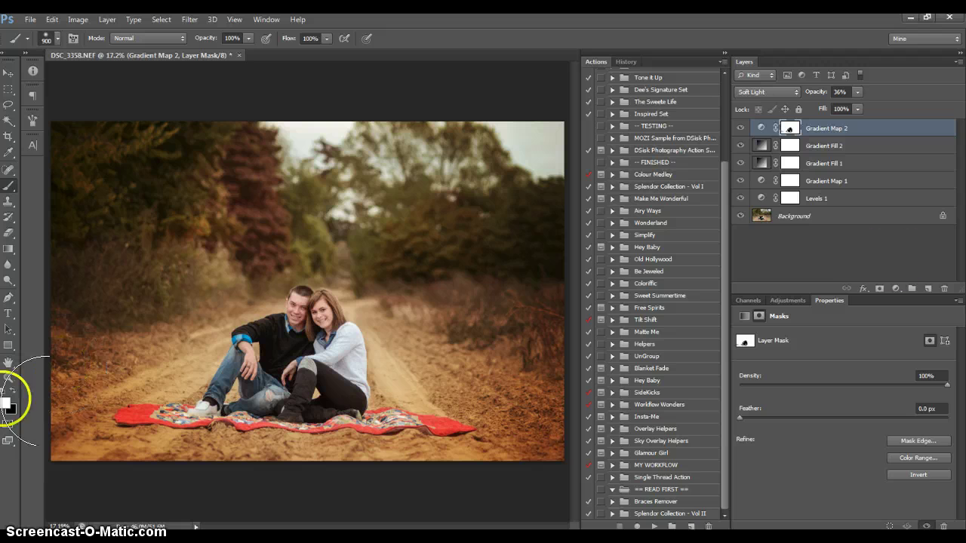
Add a Solid Color fill layer above the gradient map in a dark blue with hue 208°
left_click(895, 289)
left_click(882, 24)
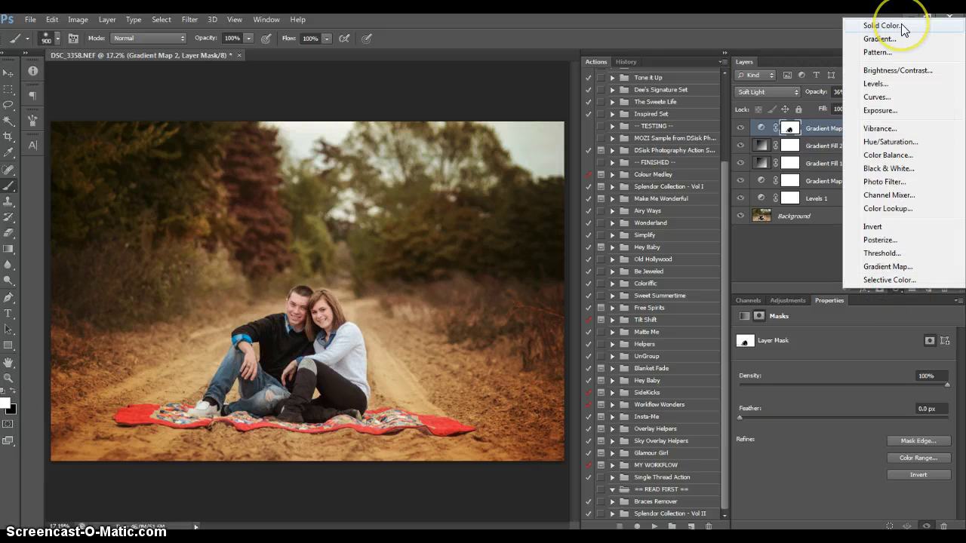
left_click(782, 197)
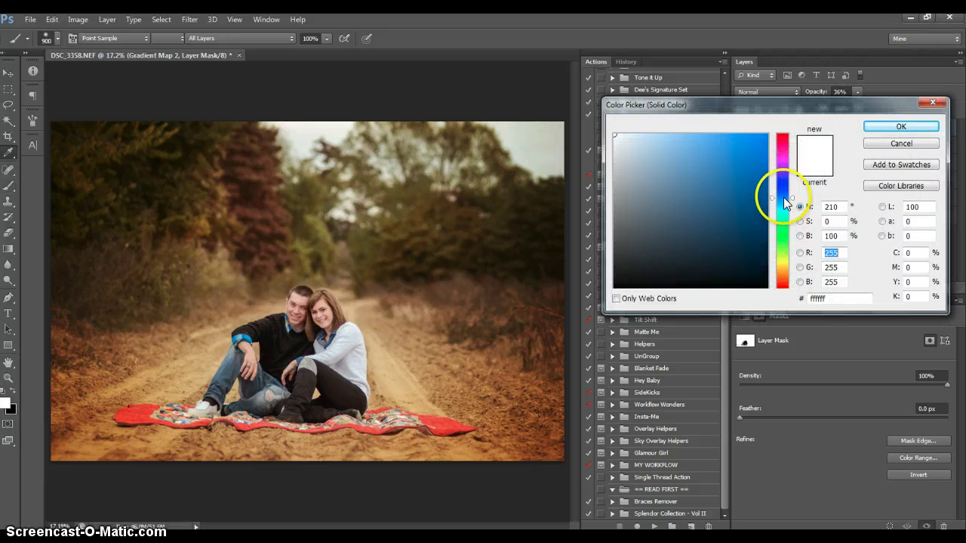
left_click(755, 225)
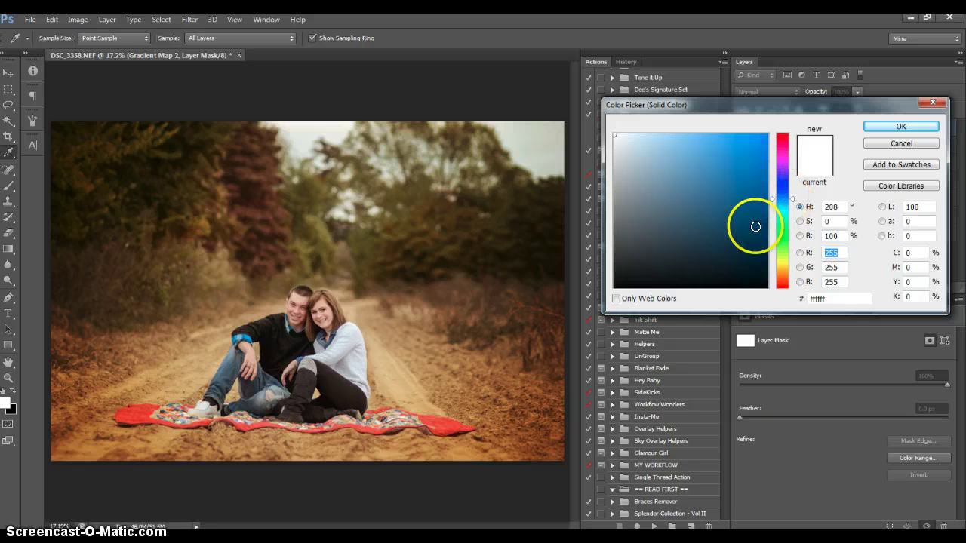
left_click(880, 126)
Blend the dark blue fill layer in Exclusion at 31% opacity and copy the couple mask from the top Gradient Map onto it
left_click(780, 91)
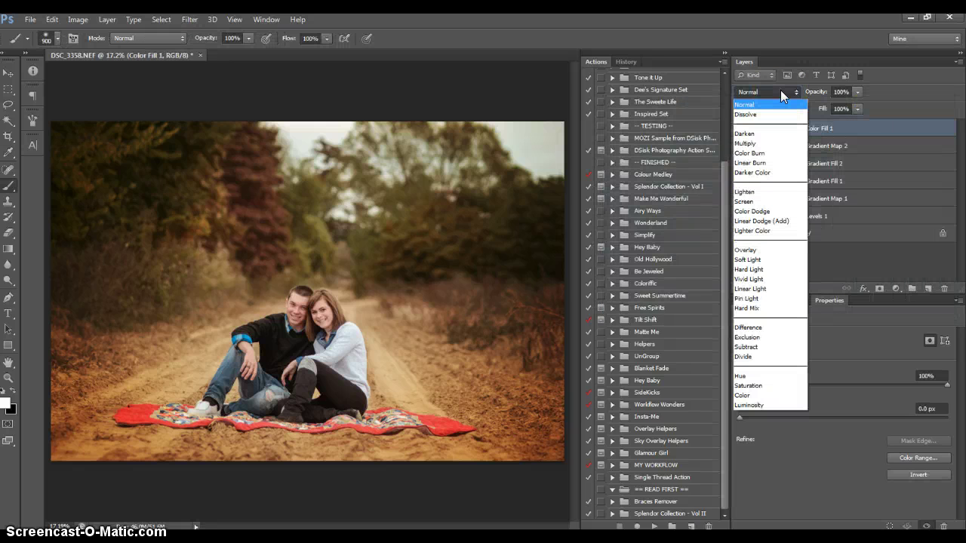
left_click(747, 337)
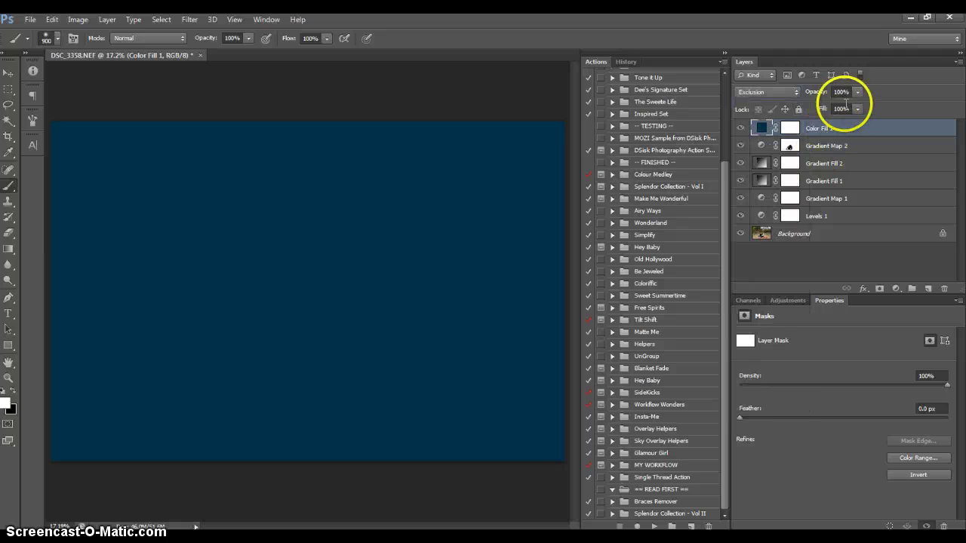
left_click_drag(859, 94, 803, 103)
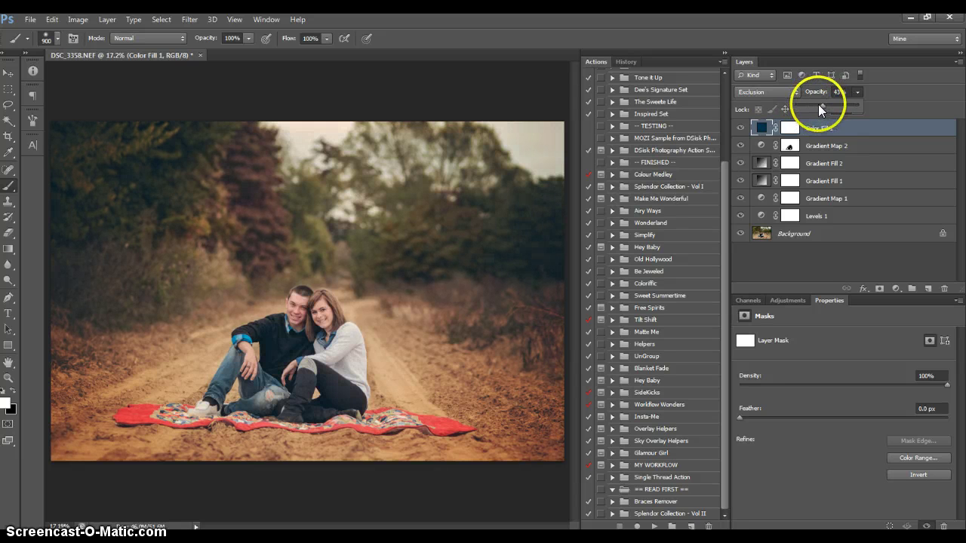
left_click_drag(817, 105, 789, 145)
left_click(789, 128)
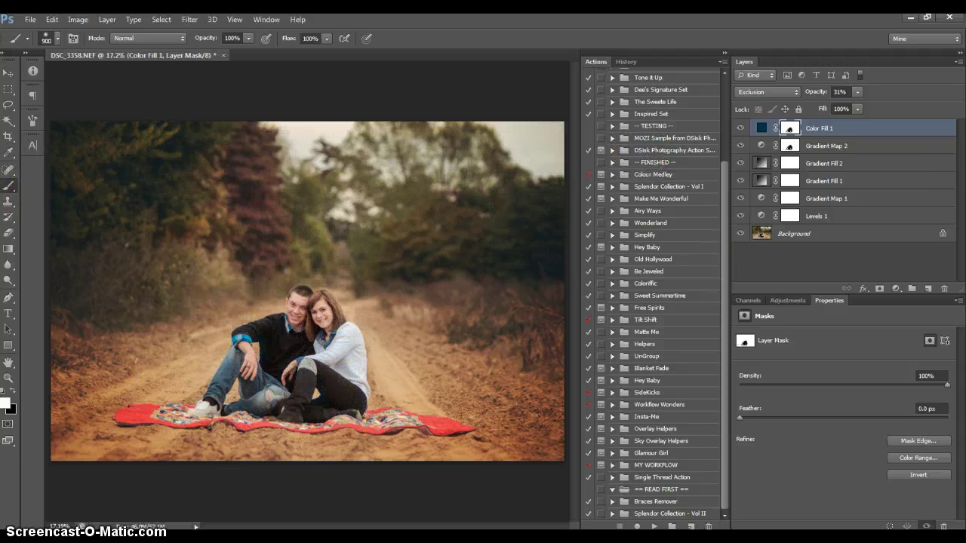
Switch to the Rectangular Marquee tool and toggle the dark blue fill's visibility to compare its effect
left_click(8, 89)
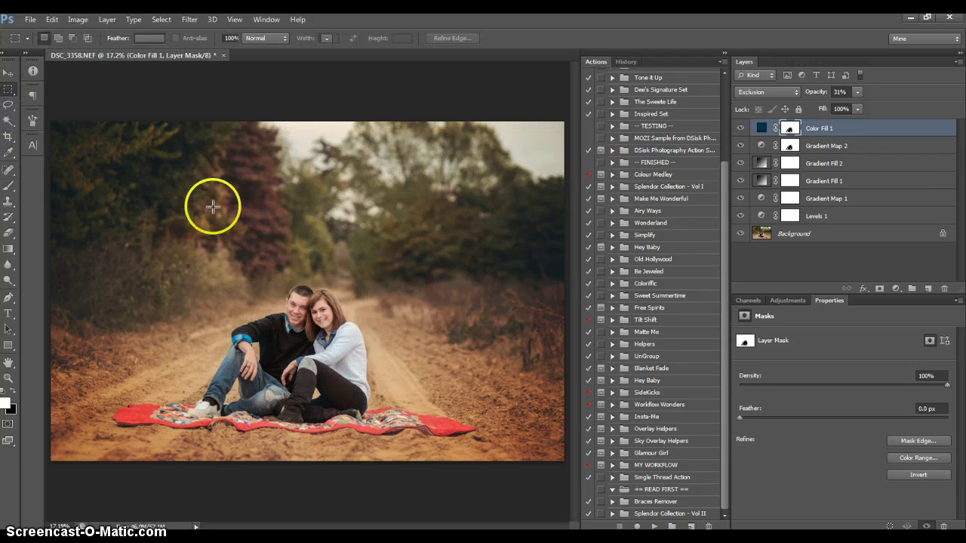
left_click(740, 128)
left_click(740, 128)
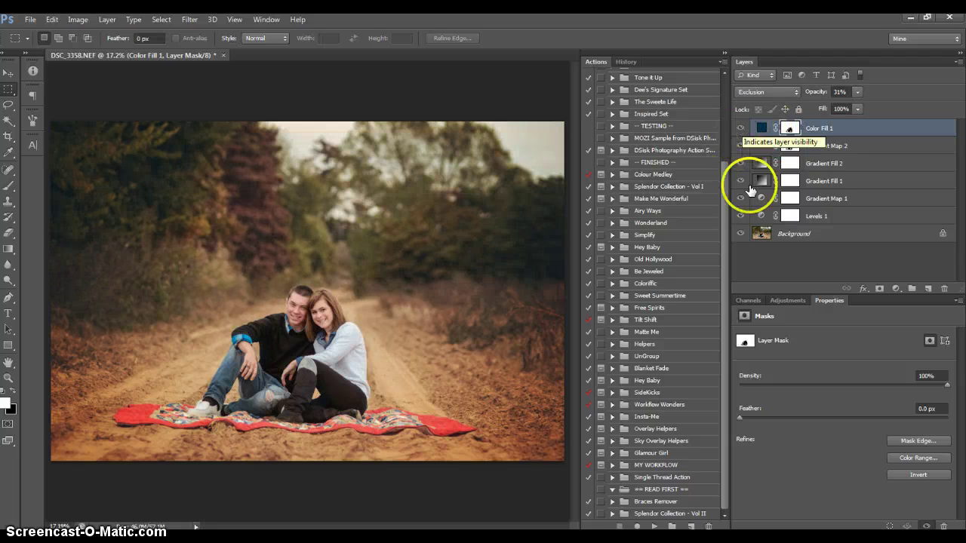
Add a second Solid Color fill layer on top in a pale cream with hue 41°
left_click(896, 288)
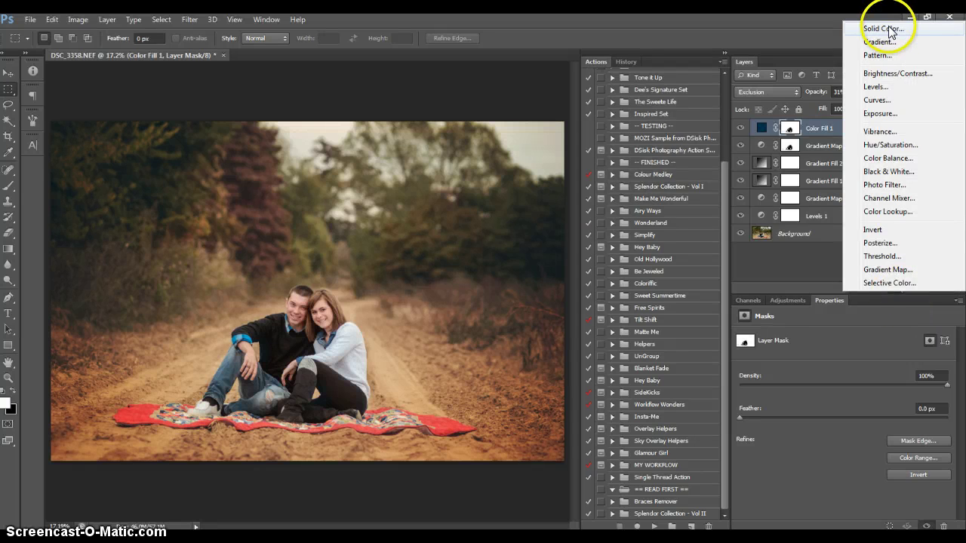
left_click(890, 28)
left_click(787, 271)
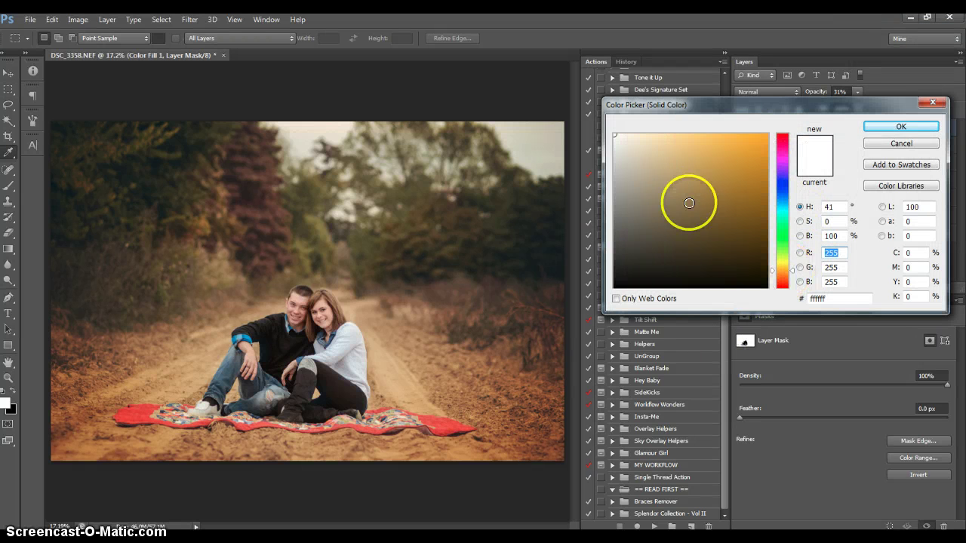
left_click_drag(684, 200, 636, 135)
left_click(898, 126)
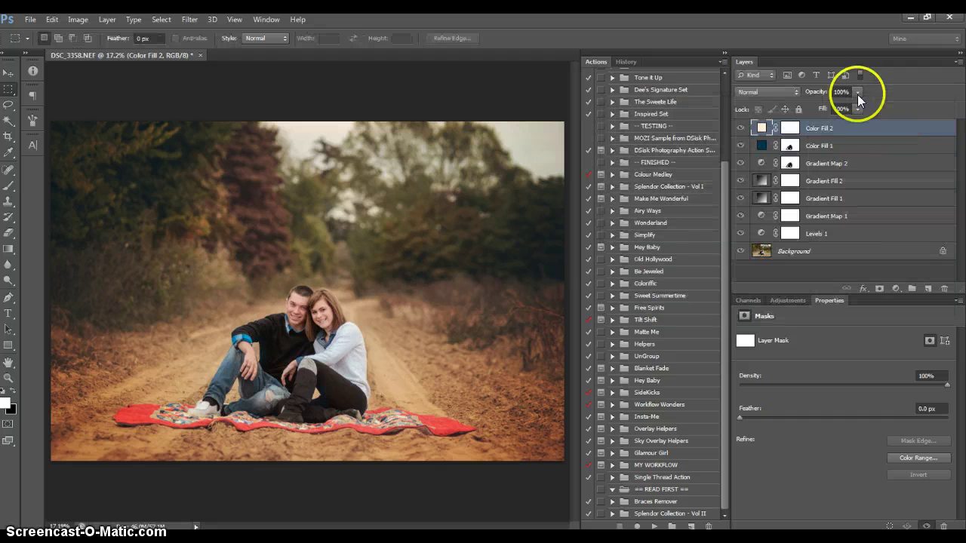
Lower the cream fill layer's opacity to 5%, toggling its visibility to check the effect
left_click_drag(858, 93, 802, 104)
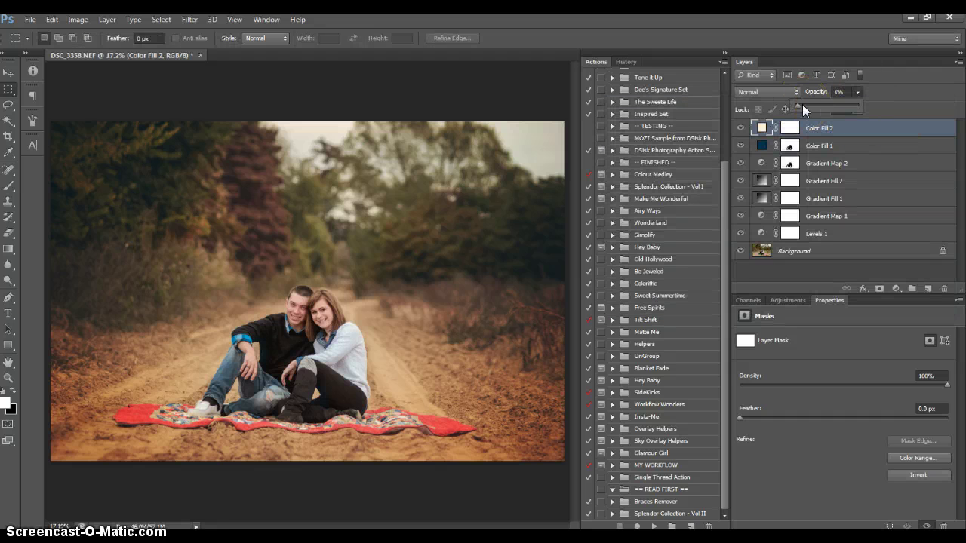
left_click_drag(798, 103, 735, 130)
left_click(736, 130)
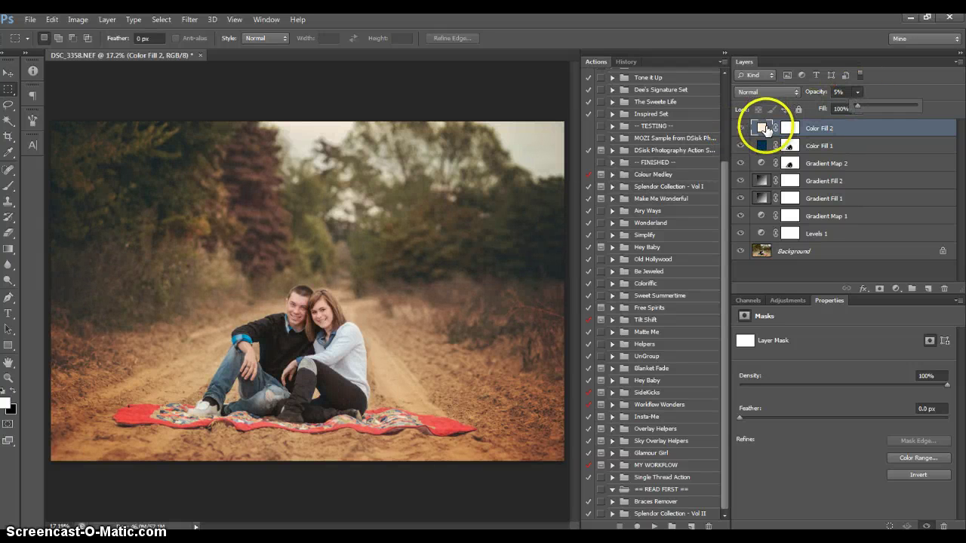
Change the cream fill layer's colour to a deeper cream, #ffe9ba, and toggle its visibility to compare
double_click(763, 128)
left_click(656, 134)
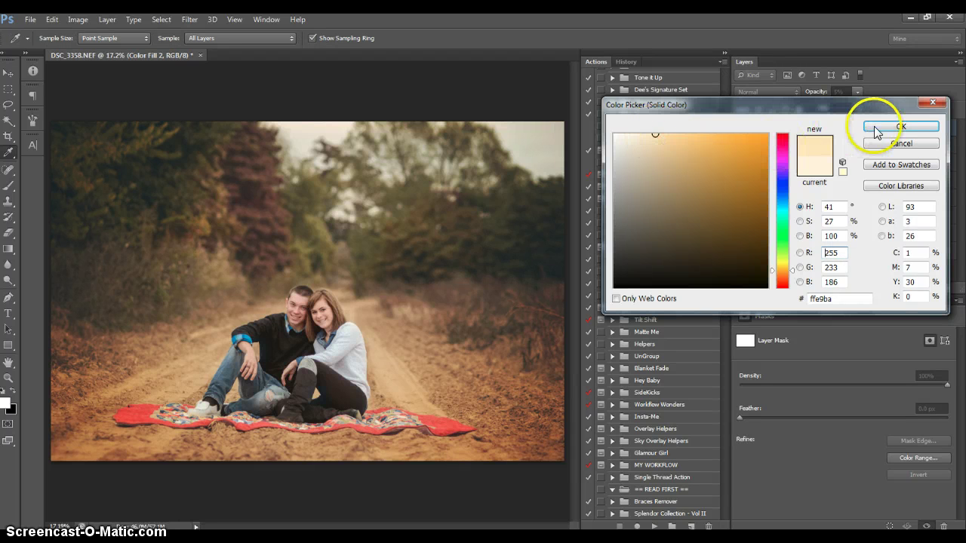
left_click(876, 126)
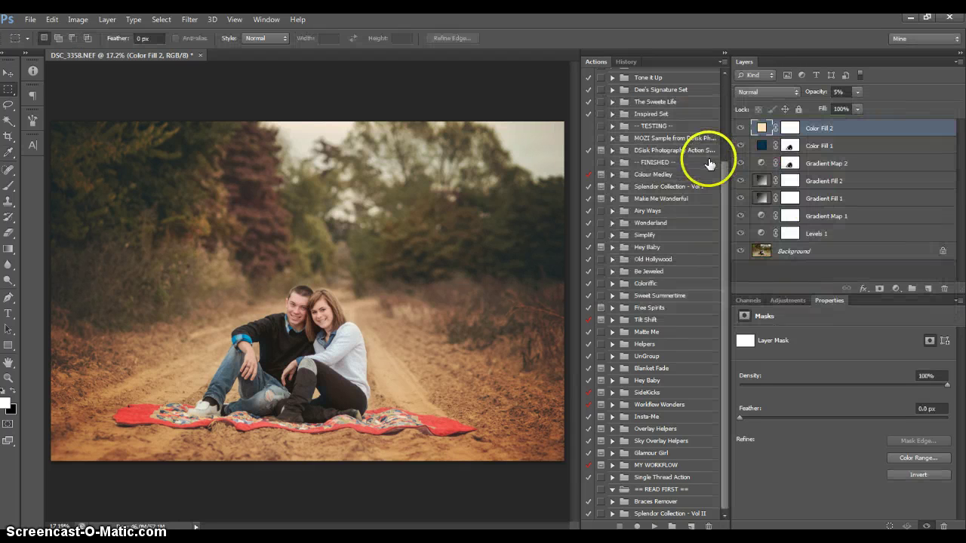
left_click(741, 128)
left_click(741, 128)
Try the cream fill layer in Soft Light and Pin Light blending
left_click(764, 92)
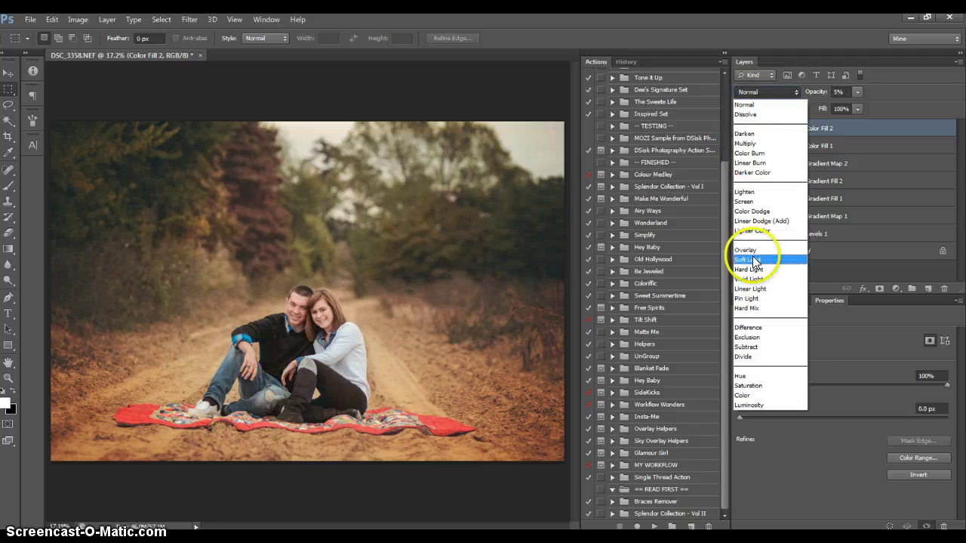
left_click(806, 257)
left_click(762, 89)
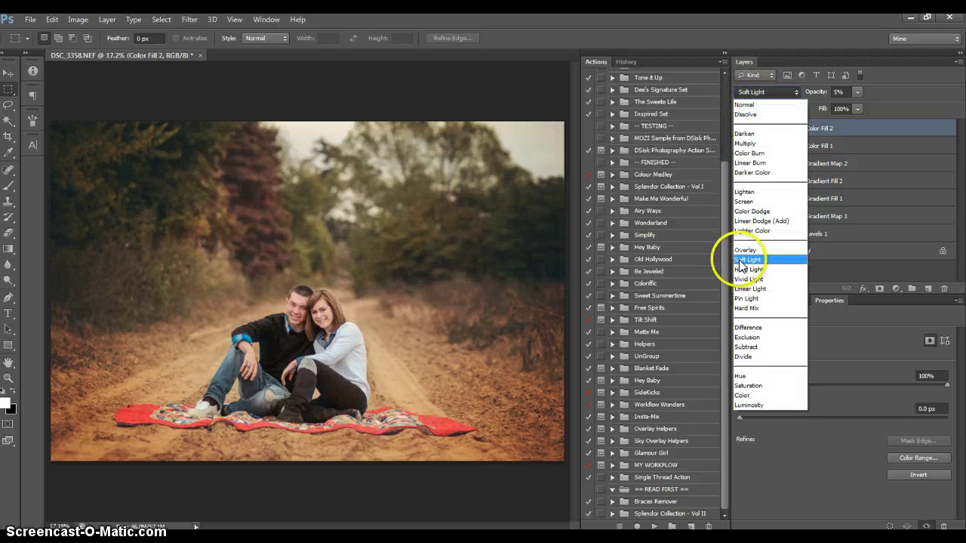
left_click(750, 298)
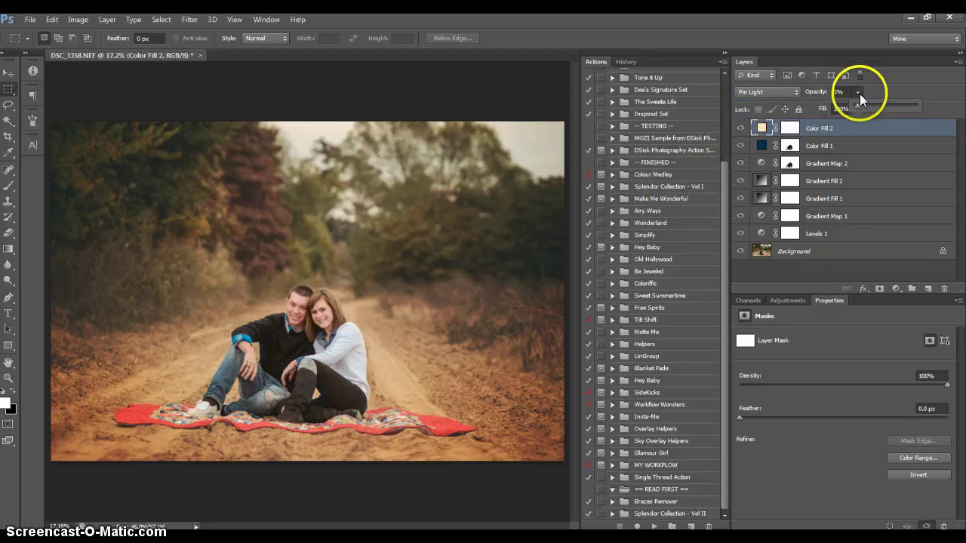
Set the cream fill layer's opacity to 4% and its blend mode to Normal, toggling its visibility to compare
left_click_drag(859, 93, 903, 105)
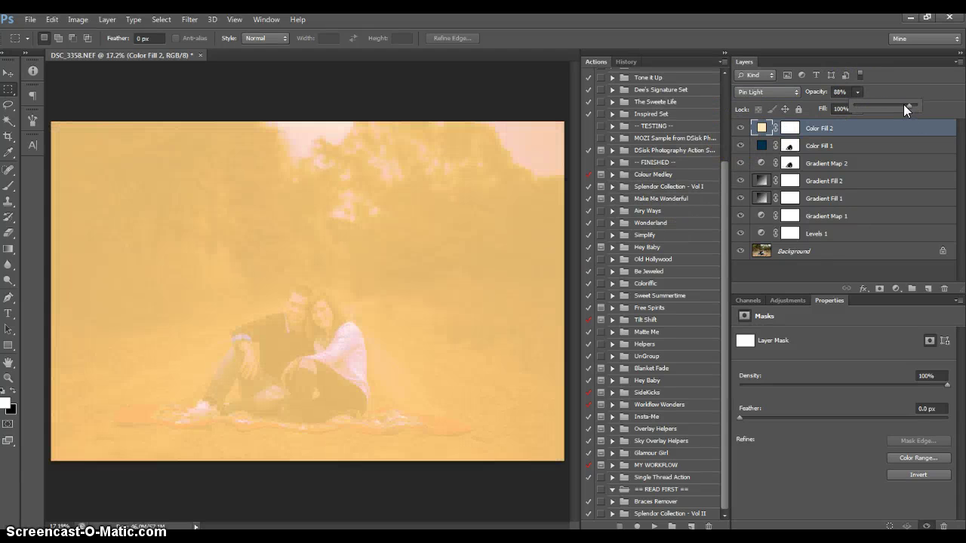
left_click(859, 105)
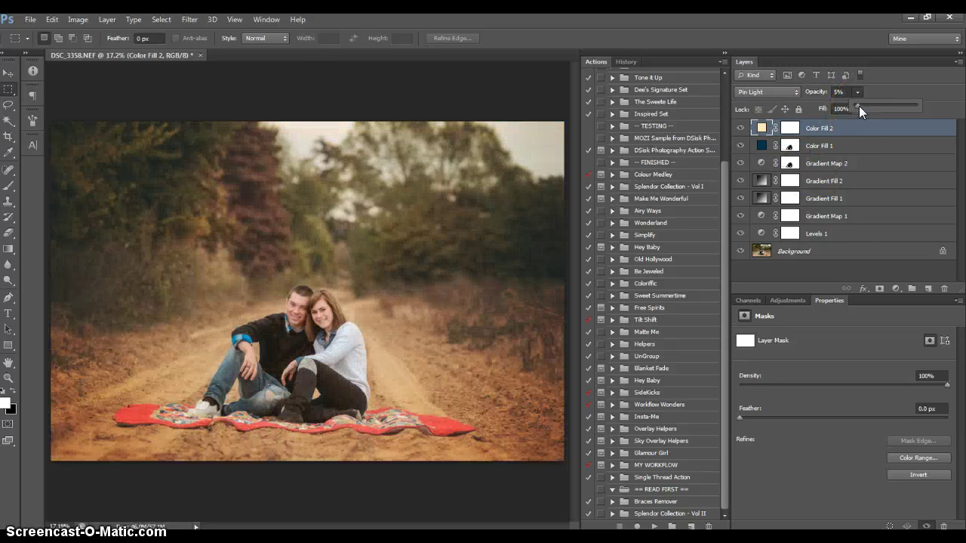
left_click_drag(859, 106, 856, 104)
left_click(736, 129)
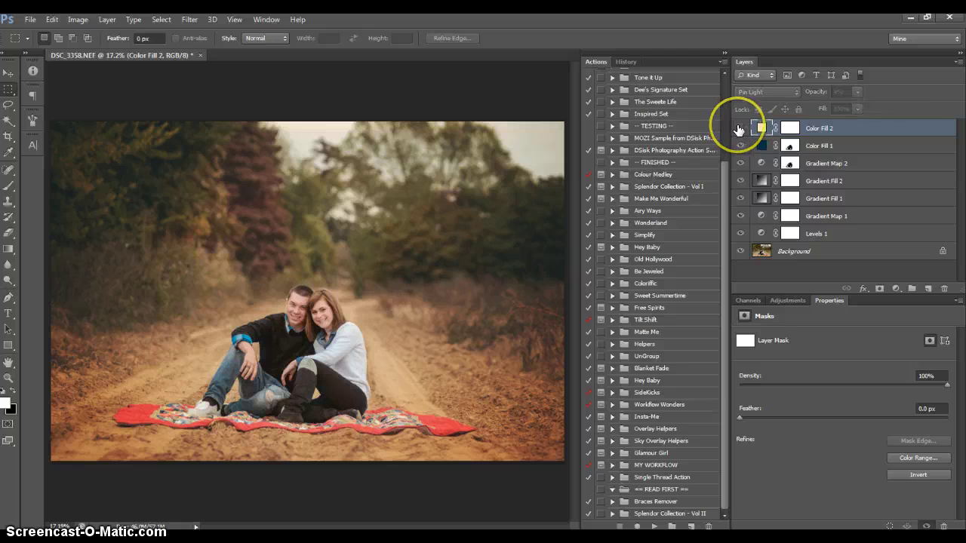
left_click(743, 91)
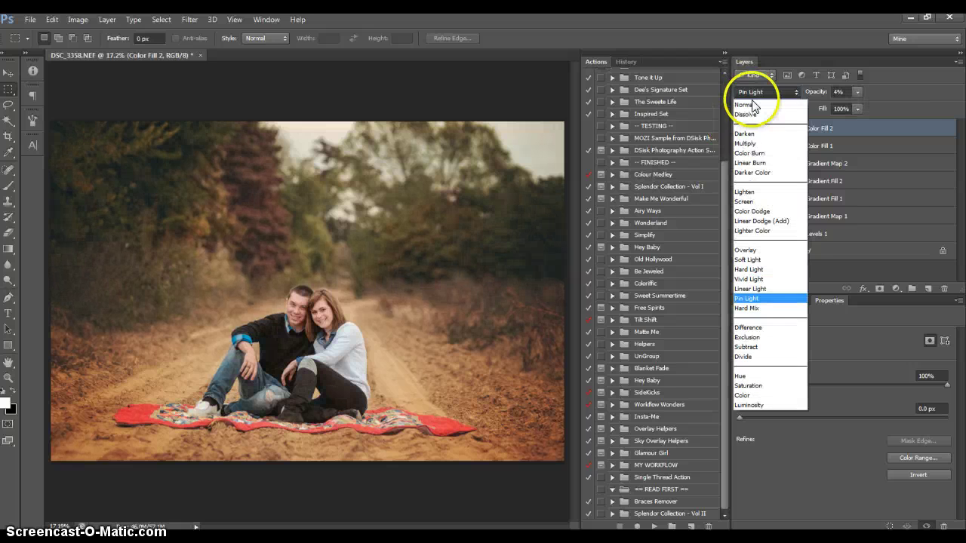
left_click(746, 88)
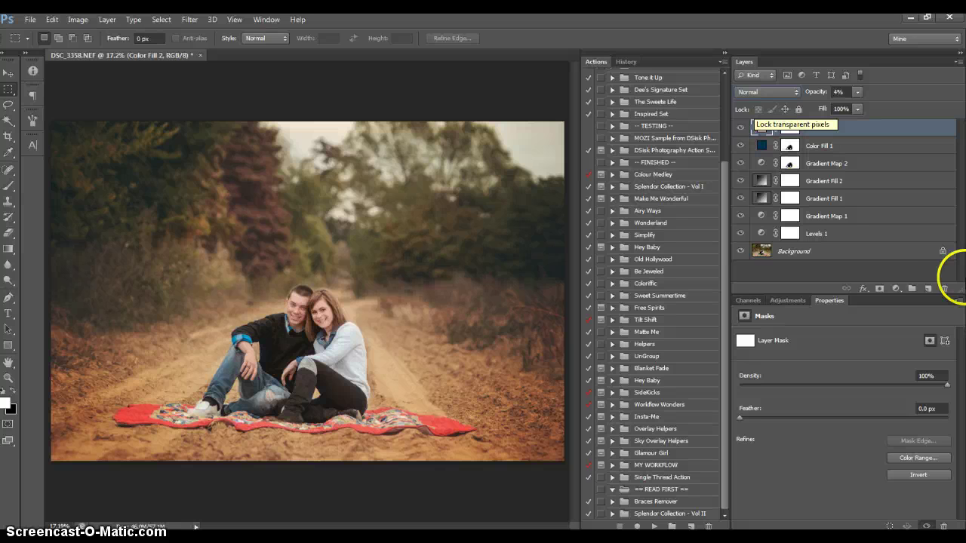
Add a Levels adjustment above the cream fill with input levels 29, 0.84, 233 and output levels 46 to 225
left_click(895, 288)
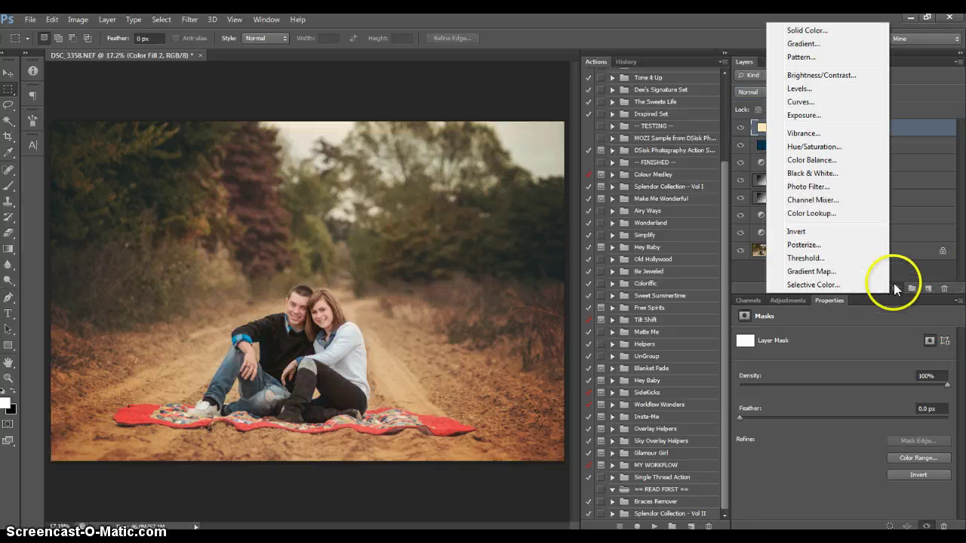
left_click(796, 88)
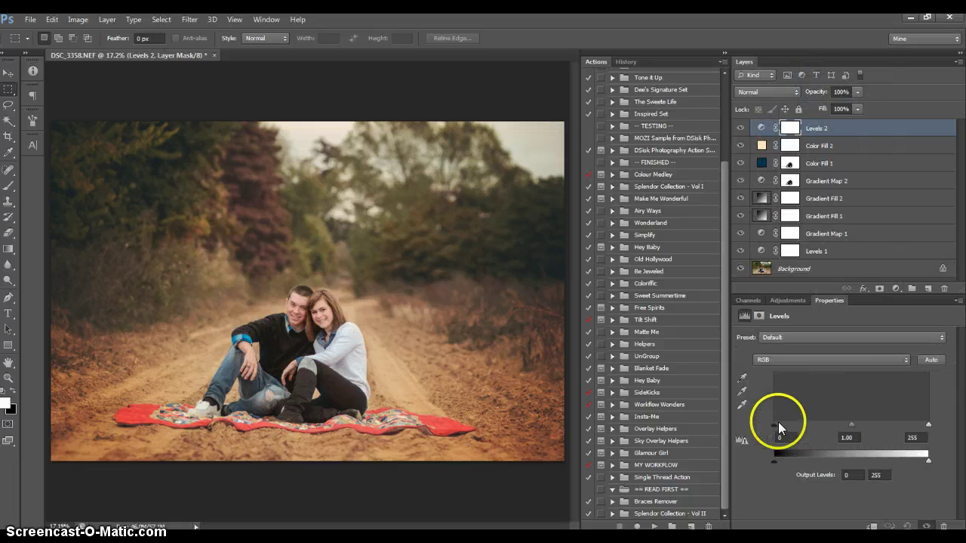
left_click_drag(777, 427, 789, 427)
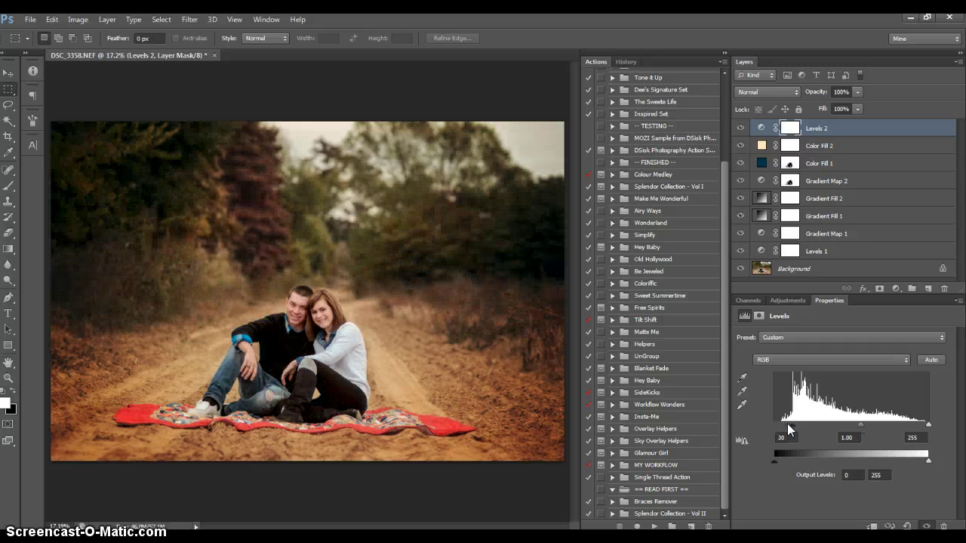
left_click_drag(774, 460, 802, 459)
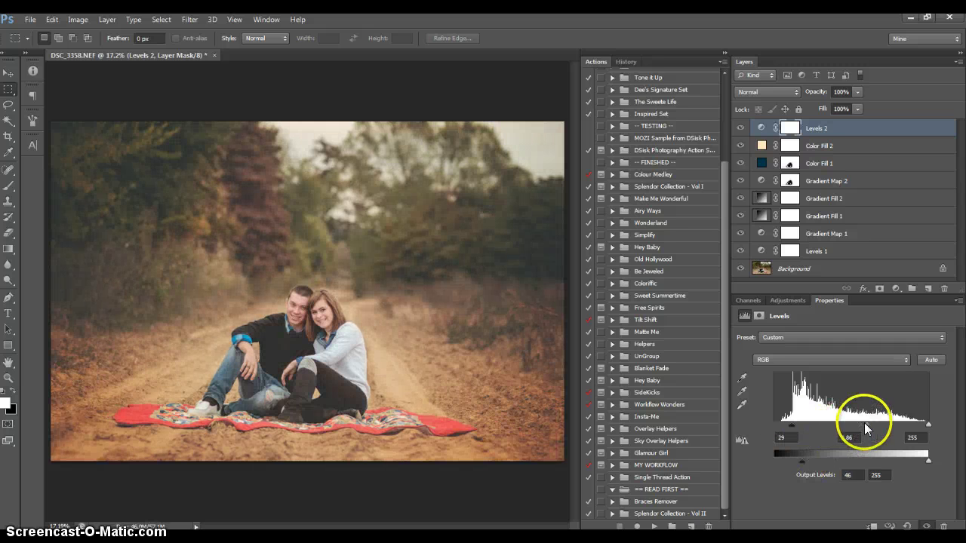
left_click_drag(864, 423, 866, 422)
left_click_drag(928, 461, 917, 461)
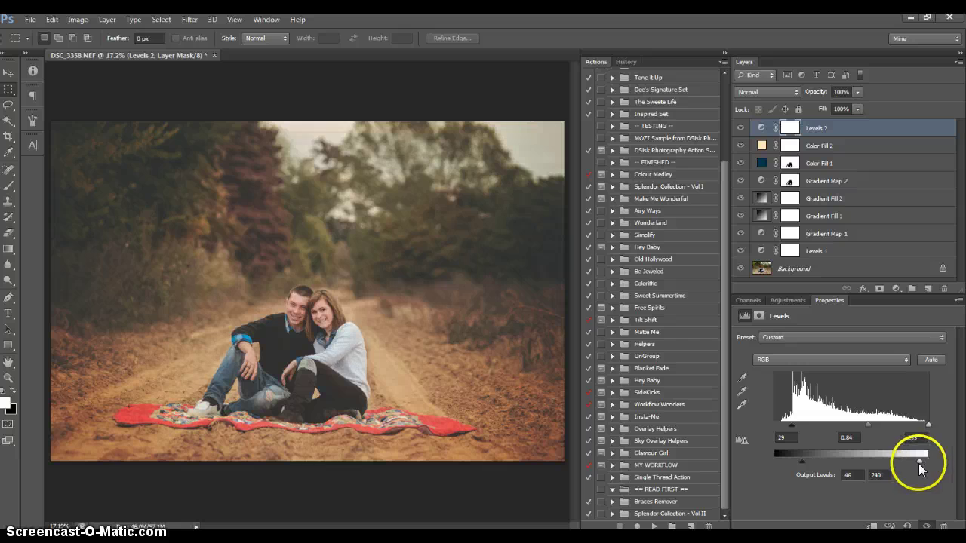
left_click_drag(928, 424, 916, 425)
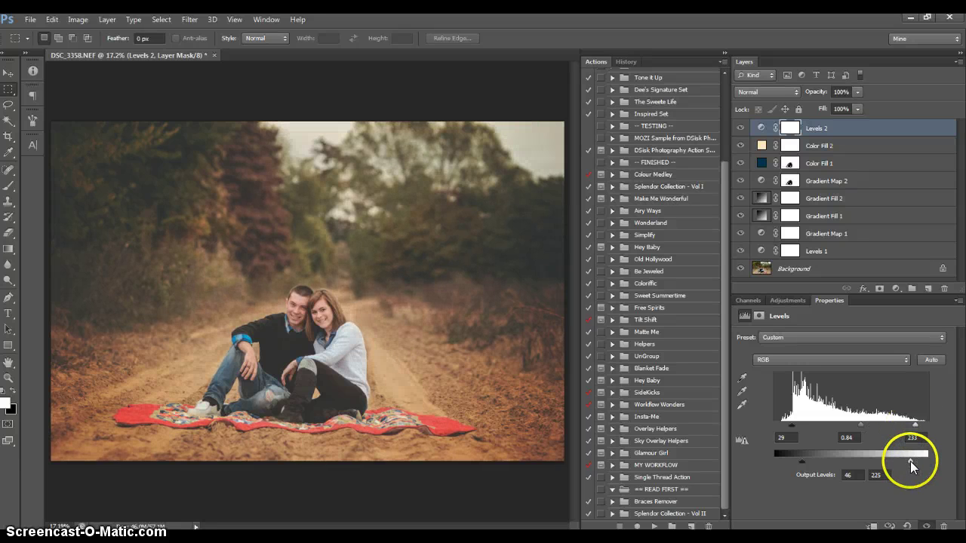
Refine the new Levels adjustment to input black 25, midtone 0.78 and output black 42, toggling its visibility to compare
left_click_drag(796, 423, 791, 423)
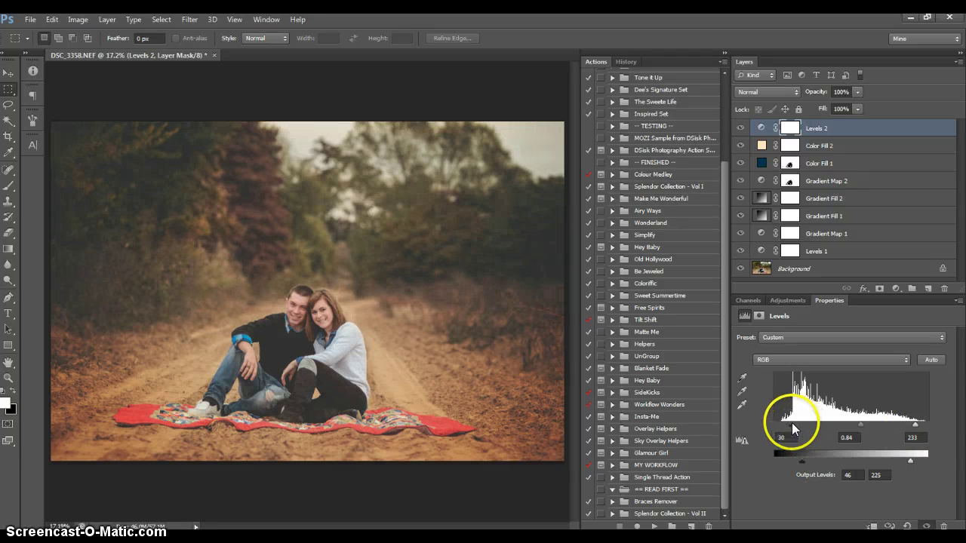
left_click_drag(802, 461, 807, 463)
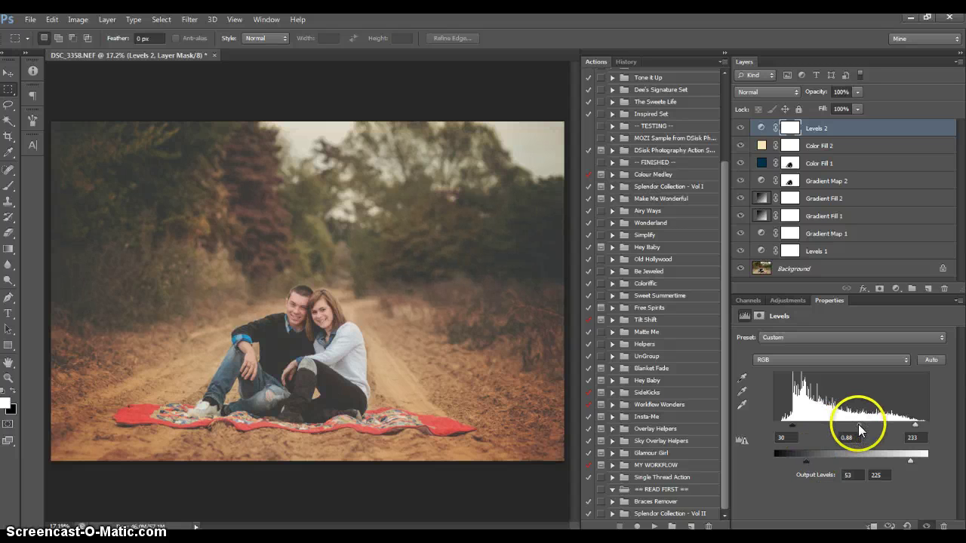
left_click_drag(860, 424, 863, 424)
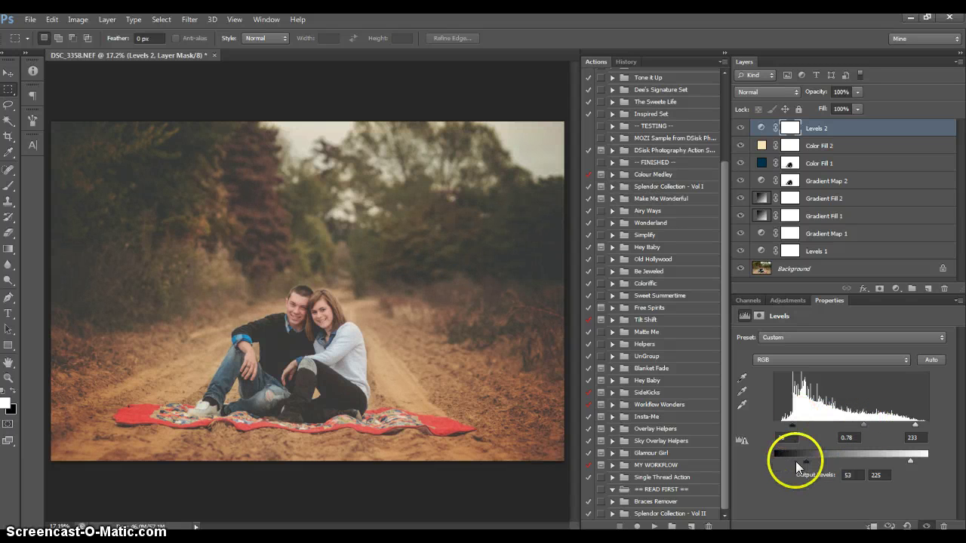
left_click_drag(805, 462, 797, 465)
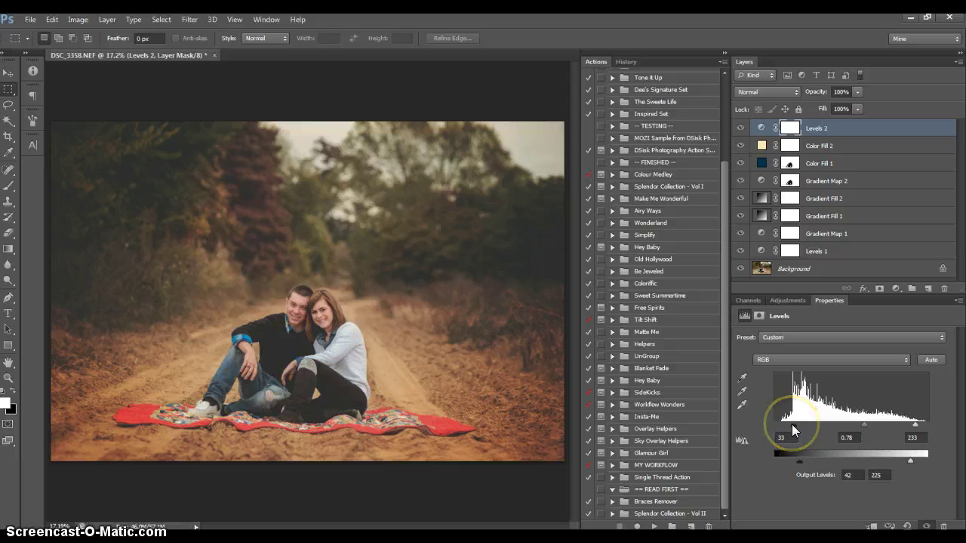
left_click_drag(791, 424, 790, 424)
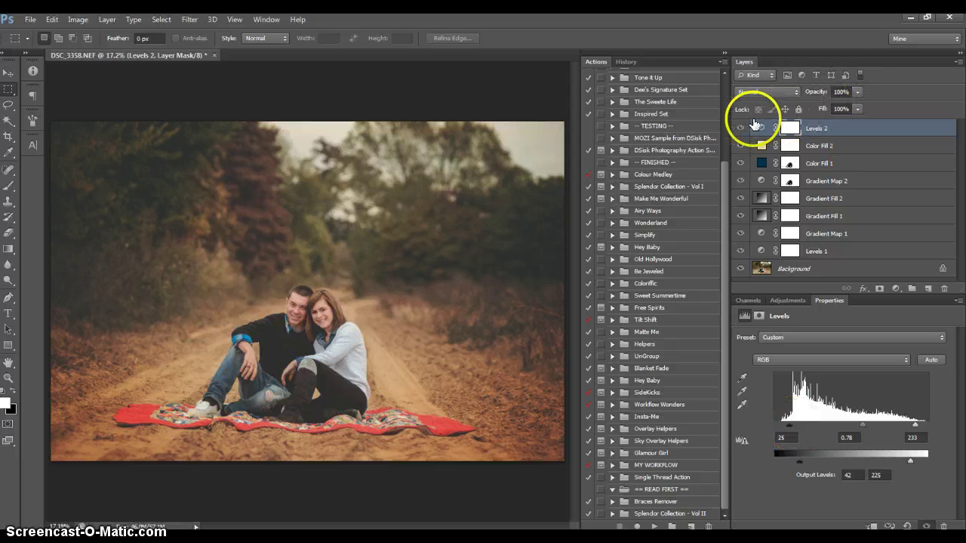
left_click(741, 128)
left_click(743, 129)
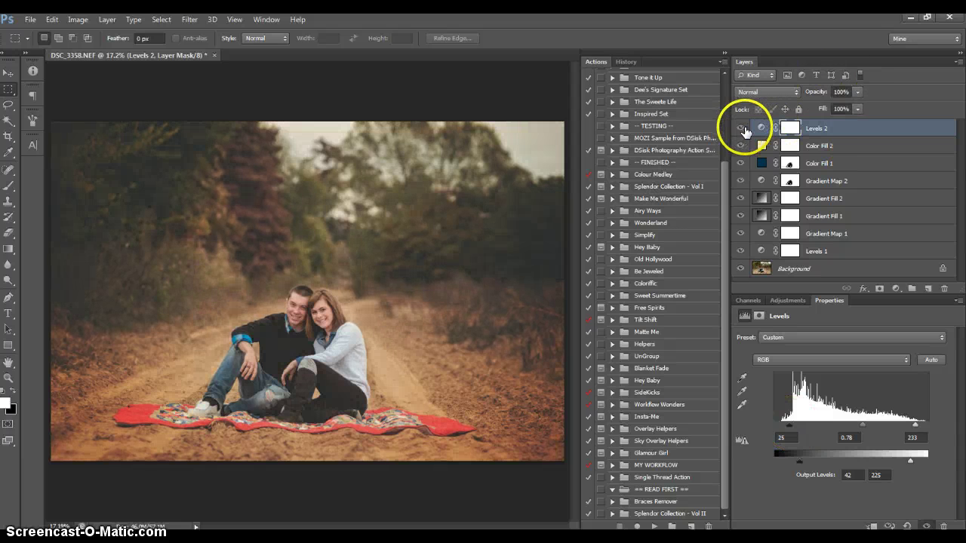
Lower the top Levels adjustment's opacity to 59% and toggle its visibility to compare
left_click(856, 93)
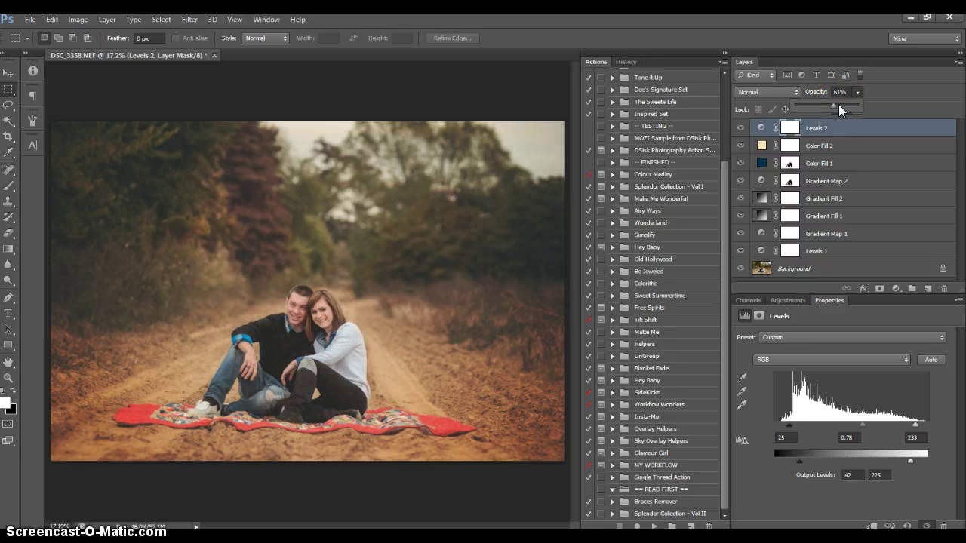
left_click_drag(838, 104, 836, 104)
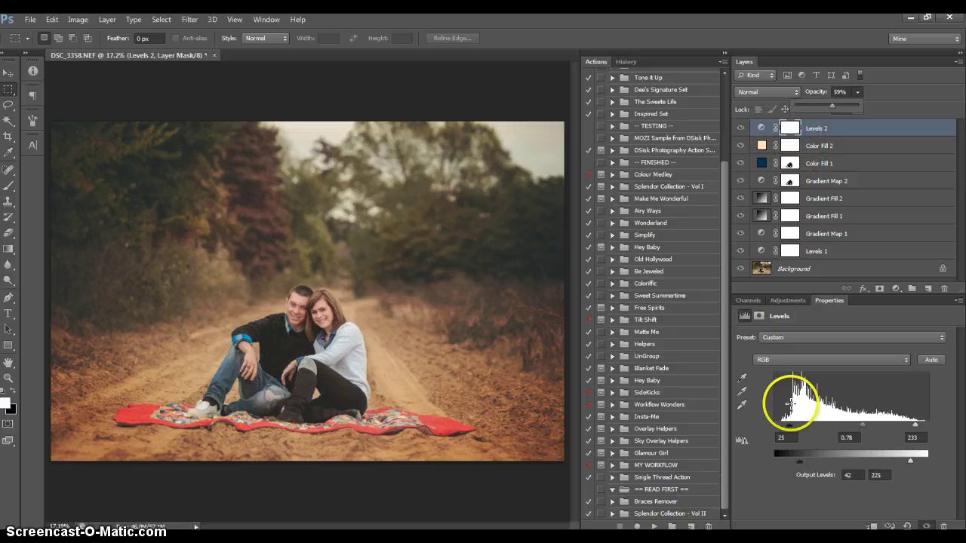
left_click(740, 129)
left_click(740, 131)
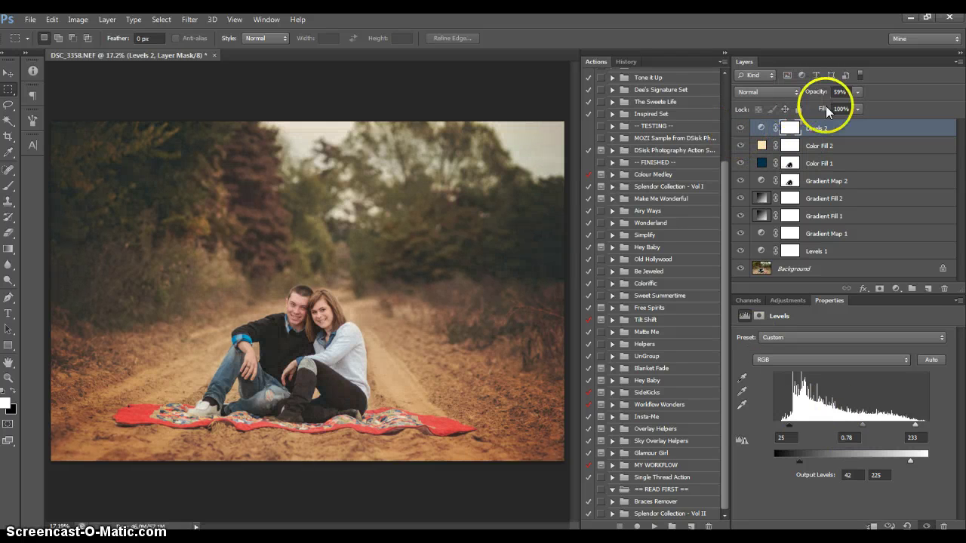
Add another Levels adjustment on top with input black 50, midtone 0.77 and output black 54
left_click(896, 289)
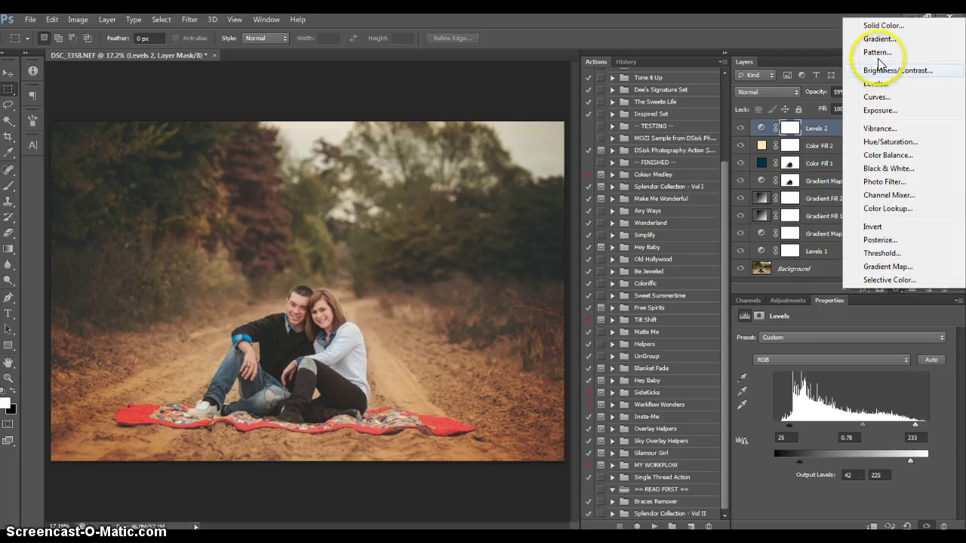
left_click(875, 84)
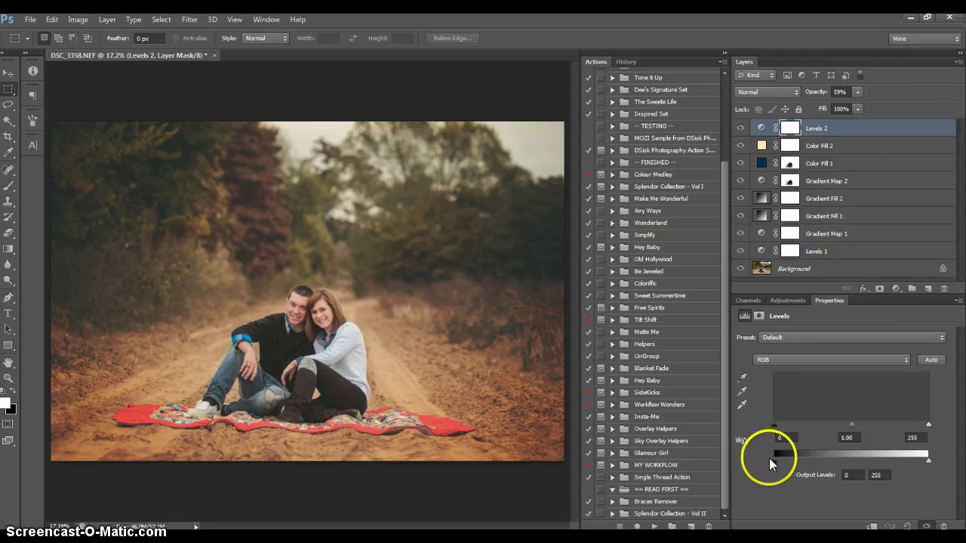
left_click_drag(773, 460, 805, 461)
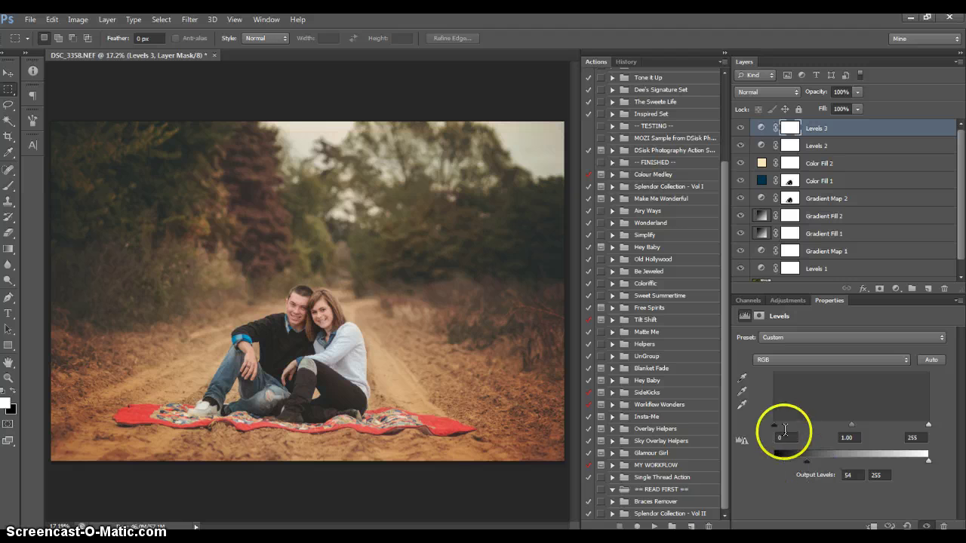
left_click(785, 431)
left_click_drag(877, 423, 876, 422)
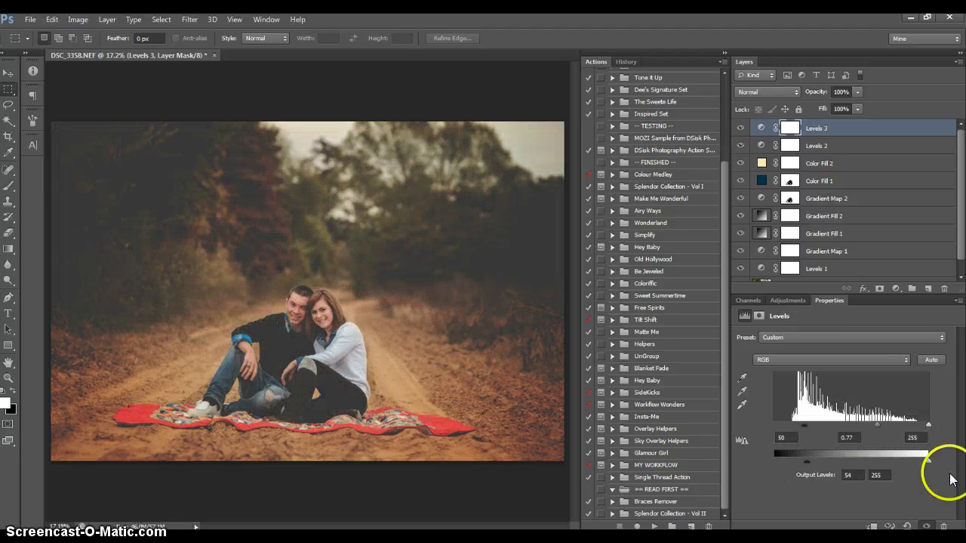
Refine the top Levels adjustment to input black 30, midtone 0.79 and output black 38, and mask the couple out of it at 69% opacity
left_click_drag(779, 427, 785, 421)
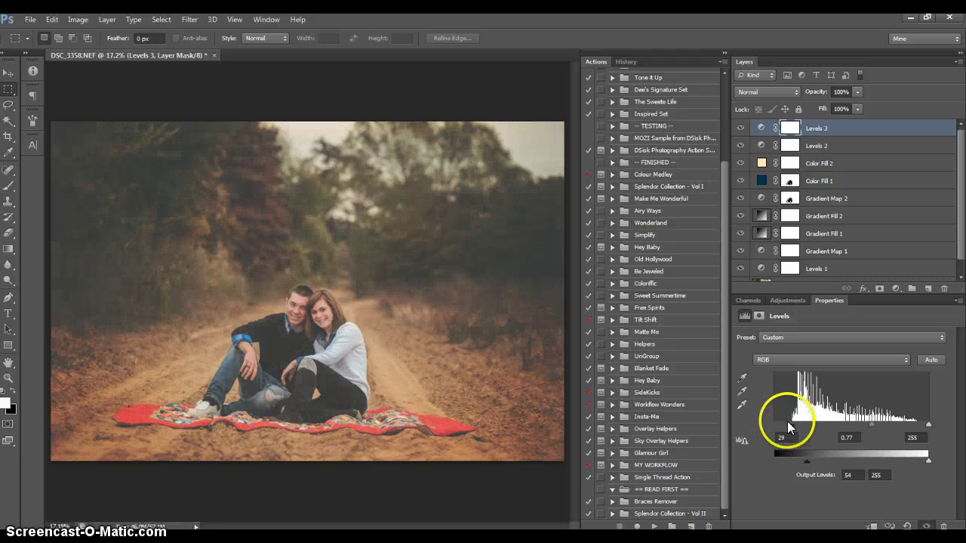
left_click_drag(870, 424, 865, 427)
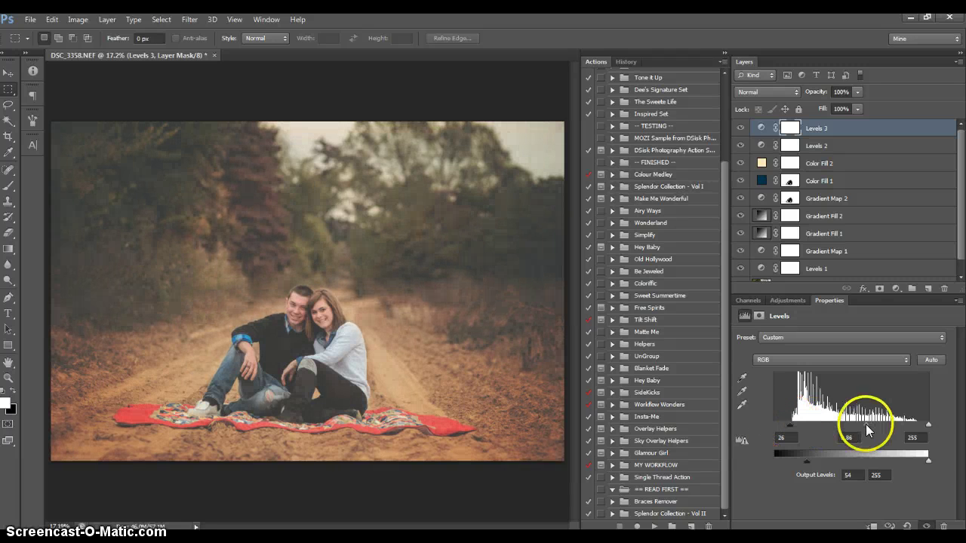
left_click_drag(818, 461, 820, 461)
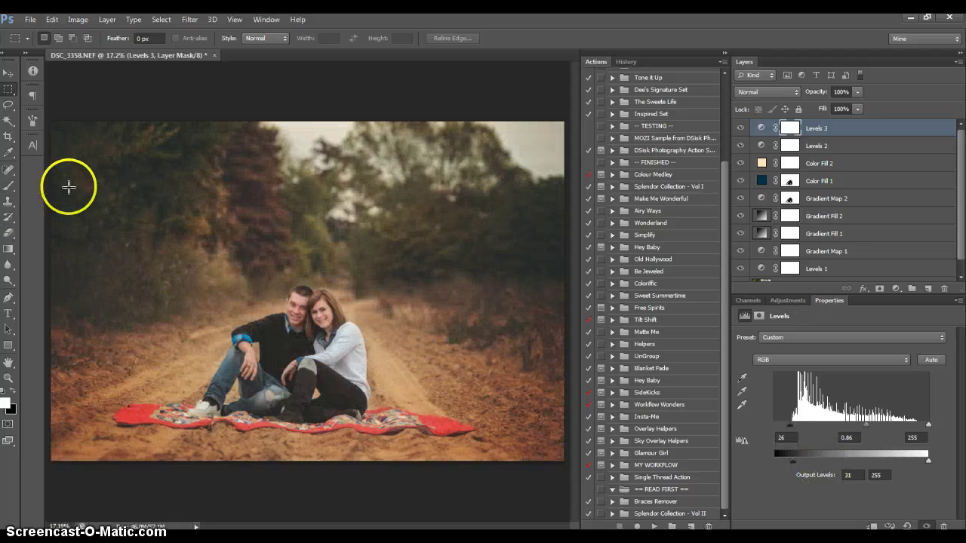
left_click_drag(792, 425, 799, 458)
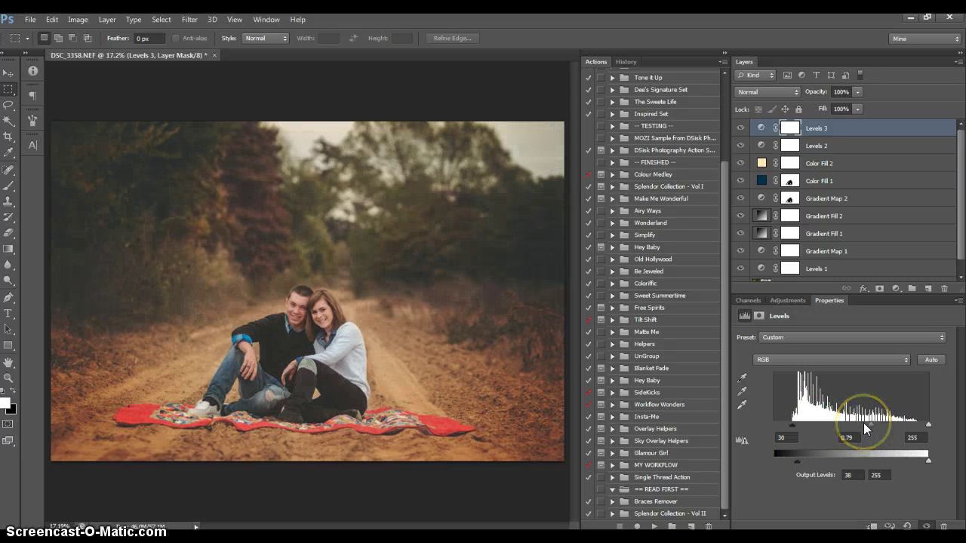
left_click_drag(918, 459, 915, 460)
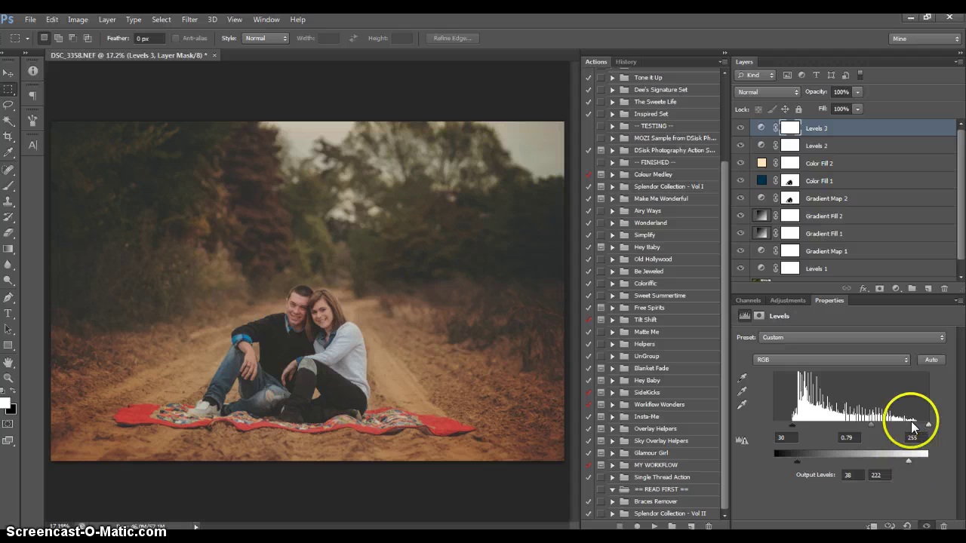
left_click_drag(928, 425, 915, 428)
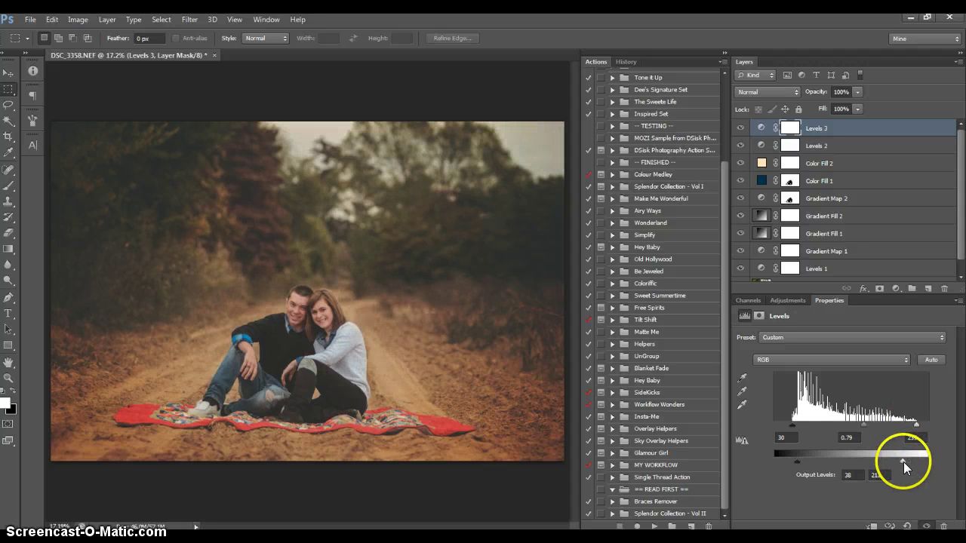
left_click(788, 128)
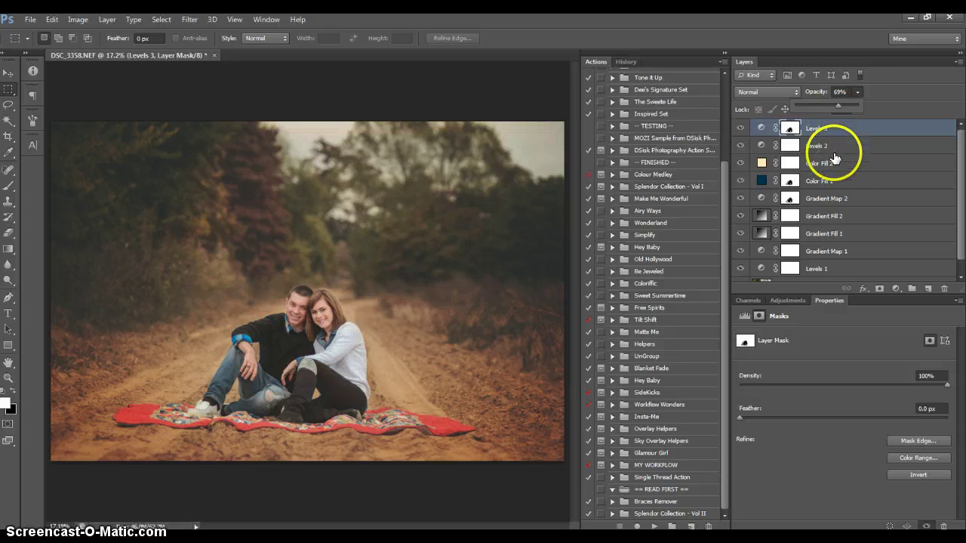
Add a new empty layer above the top Levels adjustment and set its blend mode to Overlay
left_click(927, 288)
left_click(767, 92)
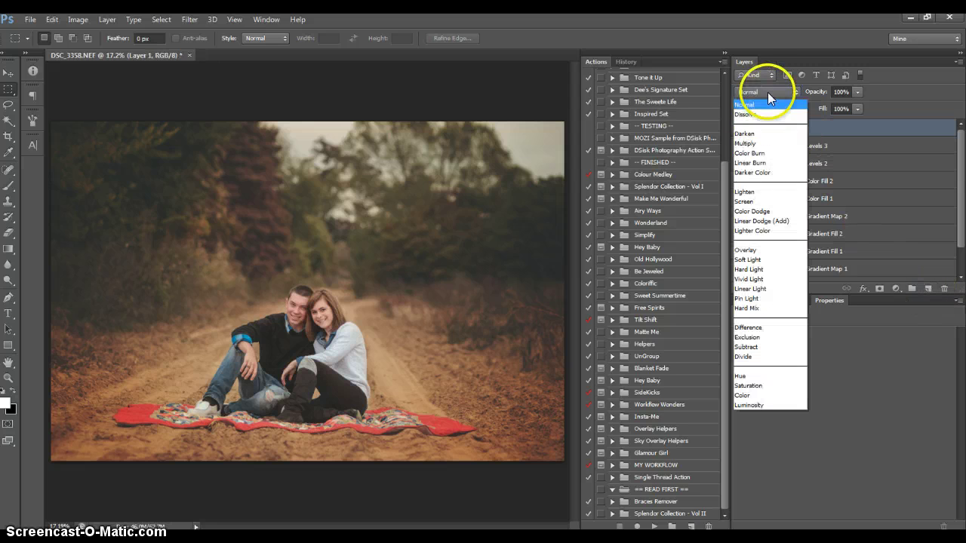
left_click(743, 248)
Paint black with a soft 800 px Brush at 30% opacity over the trees and ground surrounding the couple
left_click(8, 185)
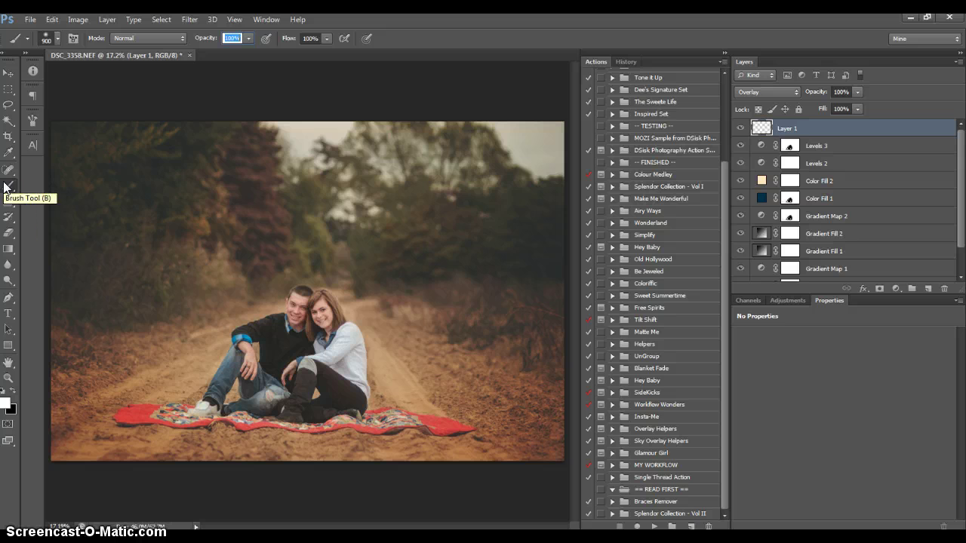
type("25")
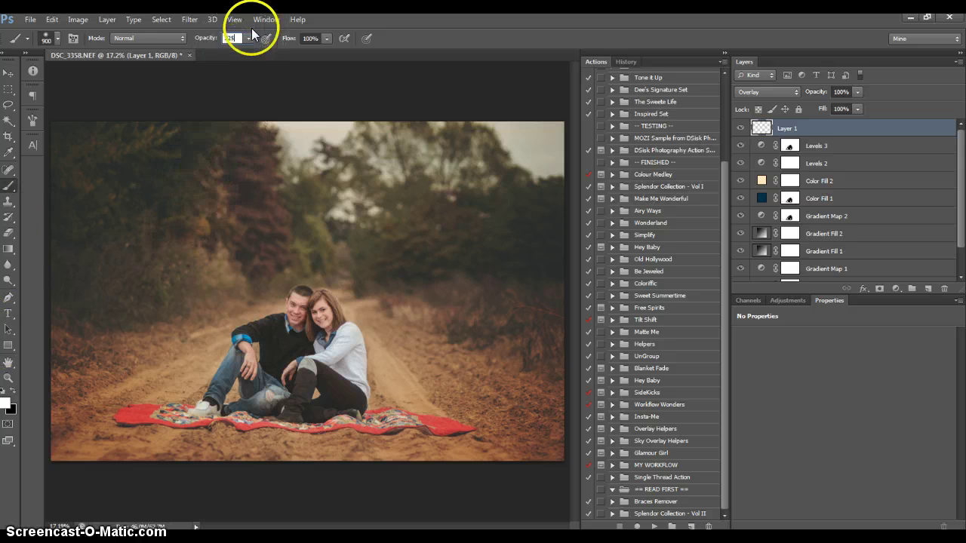
key("Return")
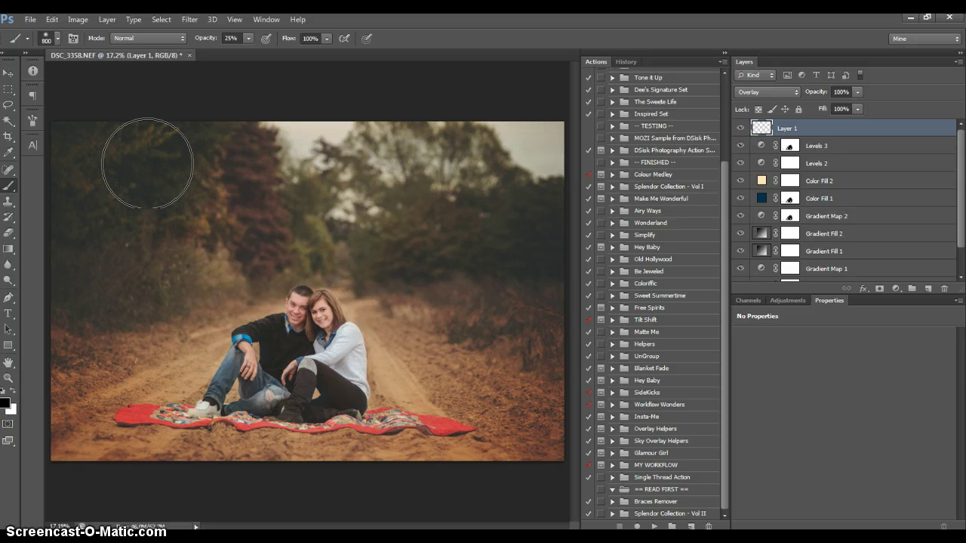
key("3")
mouse_move(148, 163)
left_mouse_down()
mouse_move(140, 186)
mouse_move(139, 154)
mouse_move(73, 162)
left_mouse_up()
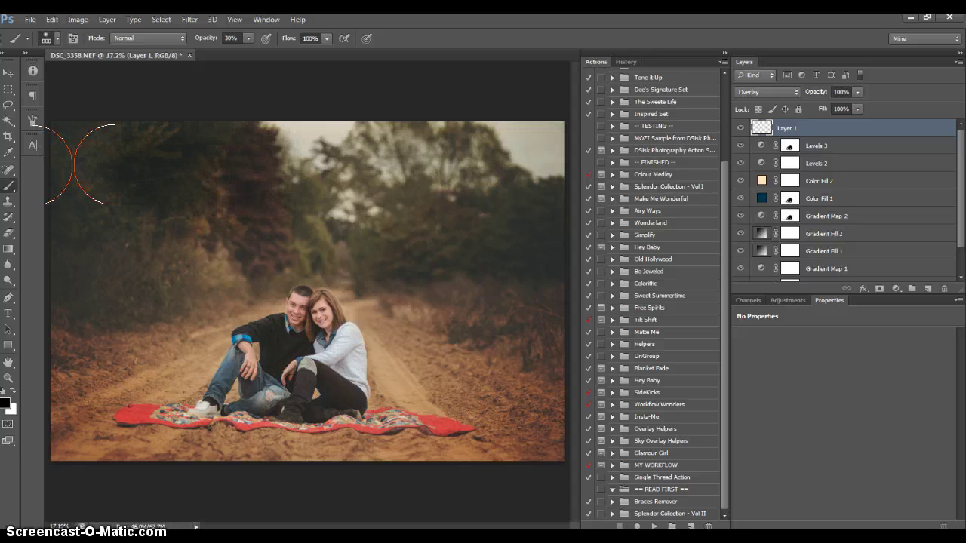
mouse_move(67, 189)
left_mouse_down()
mouse_move(54, 128)
mouse_move(74, 109)
mouse_move(151, 129)
mouse_move(176, 226)
mouse_move(212, 281)
mouse_move(257, 288)
mouse_move(227, 265)
mouse_move(162, 249)
mouse_move(70, 258)
mouse_move(59, 275)
mouse_move(74, 313)
mouse_move(184, 311)
mouse_move(199, 337)
mouse_move(164, 377)
mouse_move(102, 337)
mouse_move(46, 360)
mouse_move(57, 427)
mouse_move(376, 444)
mouse_move(478, 425)
mouse_move(553, 429)
mouse_move(559, 276)
mouse_move(536, 139)
mouse_move(516, 129)
mouse_move(493, 142)
mouse_move(491, 332)
mouse_move(504, 411)
mouse_move(499, 431)
mouse_move(460, 450)
mouse_move(428, 362)
mouse_move(438, 221)
mouse_move(465, 161)
mouse_move(459, 143)
mouse_move(392, 132)
mouse_move(337, 152)
mouse_move(334, 209)
mouse_move(402, 339)
mouse_move(402, 392)
mouse_move(429, 403)
mouse_move(390, 263)
mouse_move(371, 286)
mouse_move(302, 237)
mouse_move(349, 162)
mouse_move(350, 138)
mouse_move(129, 138)
mouse_move(108, 177)
mouse_move(196, 190)
mouse_move(284, 172)
mouse_move(270, 233)
mouse_move(197, 243)
mouse_move(203, 313)
mouse_move(252, 295)
mouse_move(254, 269)
mouse_move(274, 252)
mouse_move(312, 254)
mouse_move(345, 224)
mouse_move(280, 130)
mouse_move(86, 401)
mouse_move(289, 362)
mouse_move(274, 330)
left_mouse_up()
Burn the shadows in the couple's clothing, jeans and hair with progressively smaller black brushes at 15% opacity
key("1")
key("5")
key("bracketleft")
key("bracketleft")
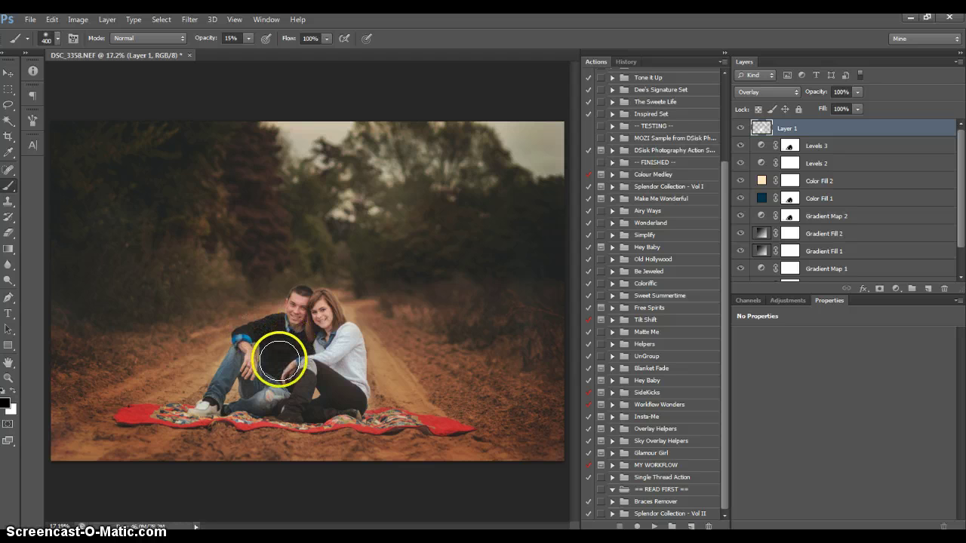
key("bracketleft")
key("bracketleft")
left_click_drag(245, 386, 233, 388)
left_click_drag(255, 344, 258, 356)
key("bracketleft")
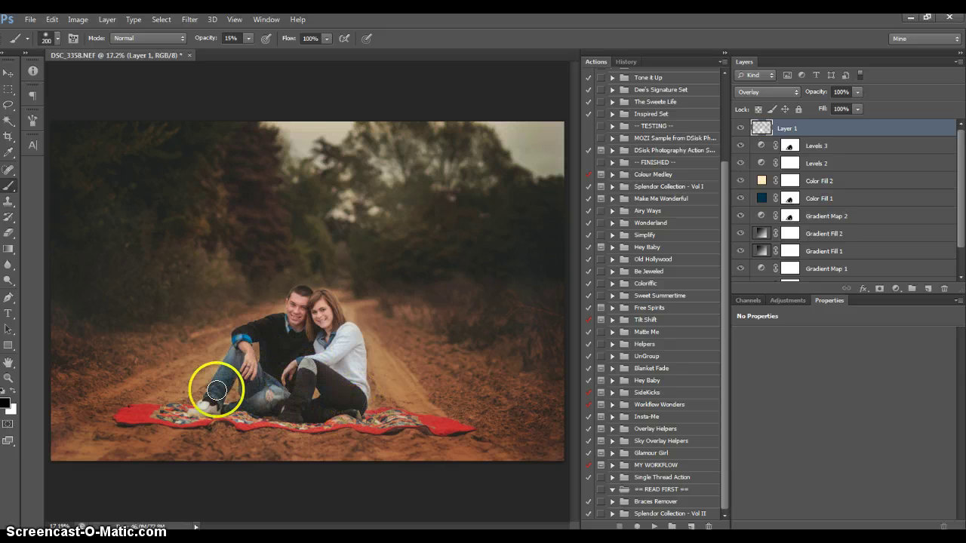
left_click_drag(211, 388, 242, 360)
key("bracketleft")
key("bracketleft")
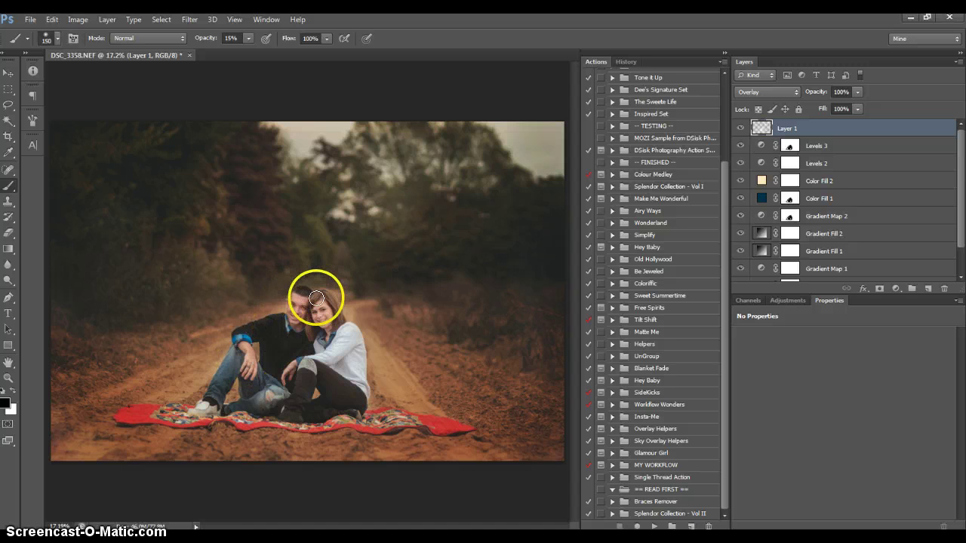
mouse_move(310, 314)
left_mouse_down()
mouse_move(313, 334)
mouse_move(323, 287)
mouse_move(339, 319)
mouse_move(330, 314)
mouse_move(339, 319)
mouse_move(324, 339)
left_mouse_up()
Paint white highlights and black shadows over the couple's clothing at 10% brush opacity, enlarging the brush to 250 px
left_click(13, 392)
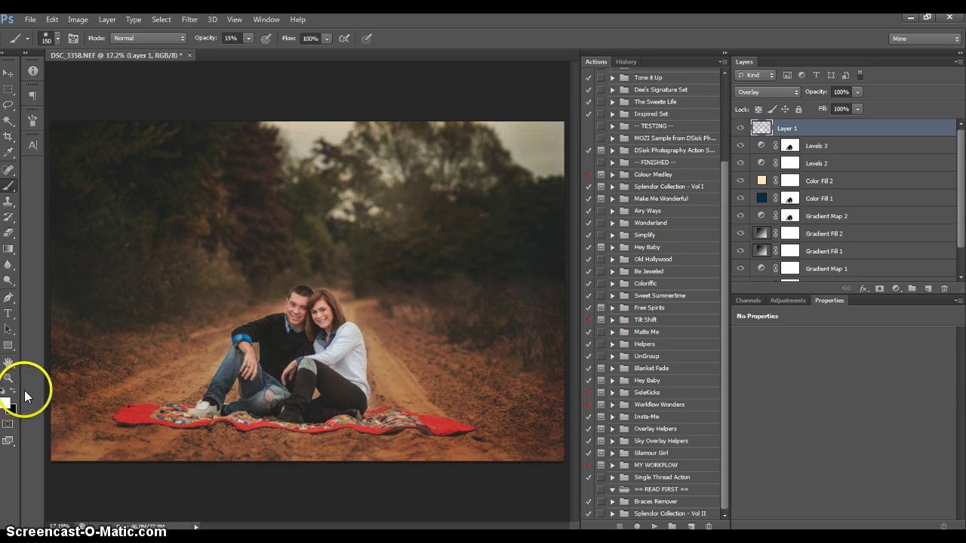
key("1")
mouse_move(283, 393)
left_mouse_down()
mouse_move(233, 354)
mouse_move(221, 377)
mouse_move(289, 329)
left_mouse_up()
key("bracketright")
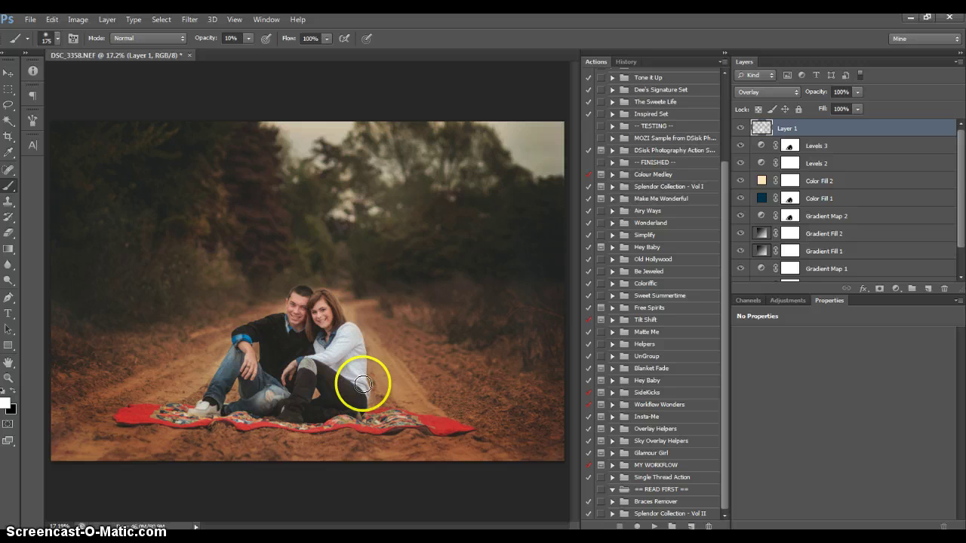
key("bracketright")
key("bracketright")
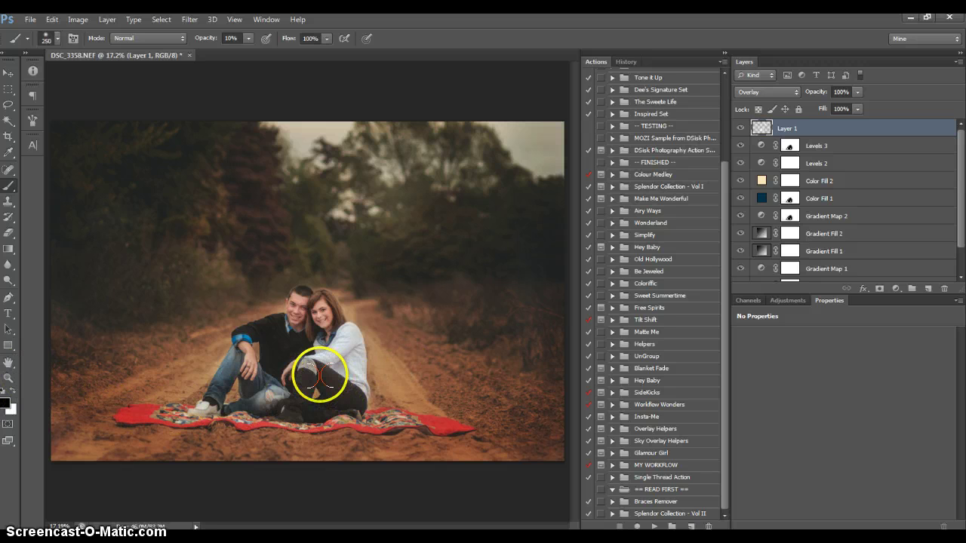
key("bracketleft")
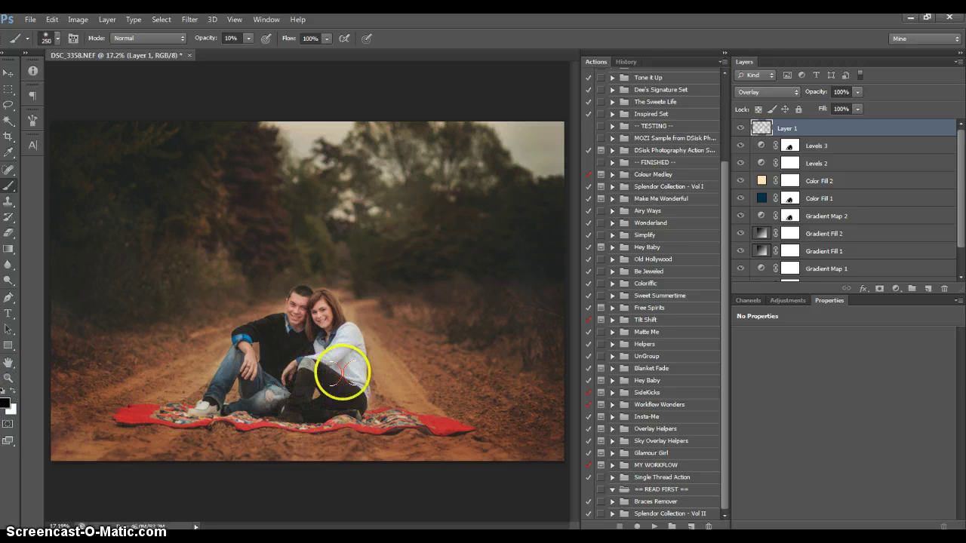
Brighten the couple's faces with white at 10% opacity and deepen their facial shadows with a 100 px black brush
left_click(13, 390)
key("bracketleft")
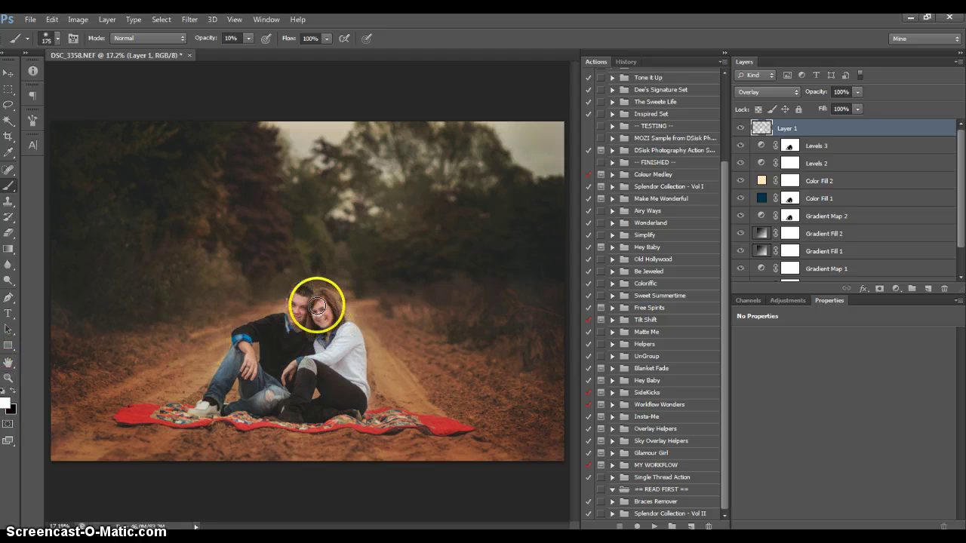
mouse_move(317, 306)
left_mouse_down()
mouse_move(324, 336)
mouse_move(324, 310)
mouse_move(313, 307)
mouse_move(334, 328)
mouse_move(293, 304)
left_mouse_up()
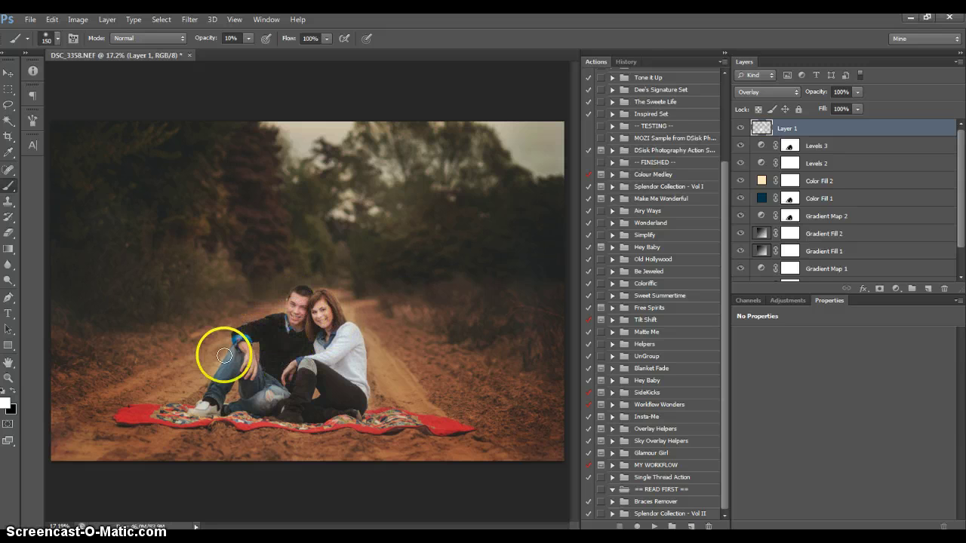
left_click(12, 391)
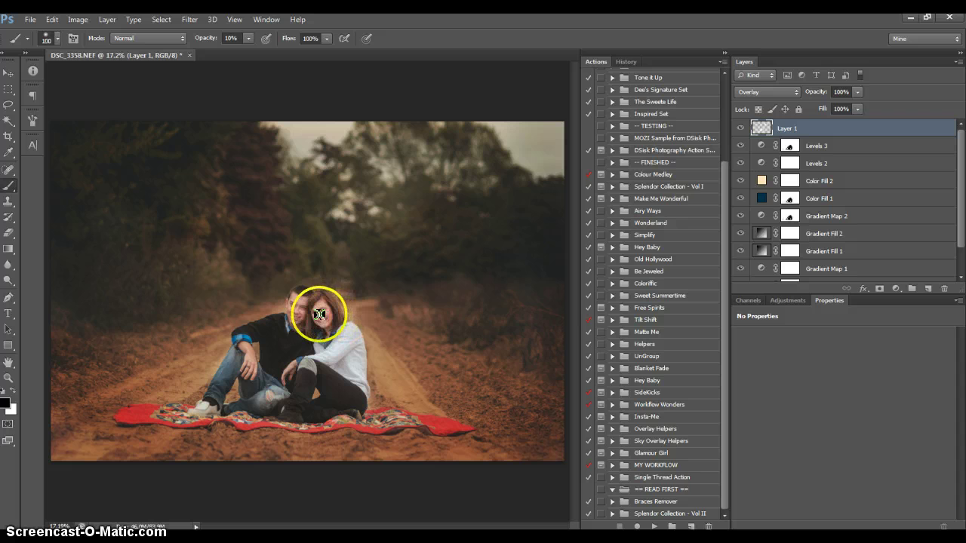
key("bracketleft")
key("bracketleft")
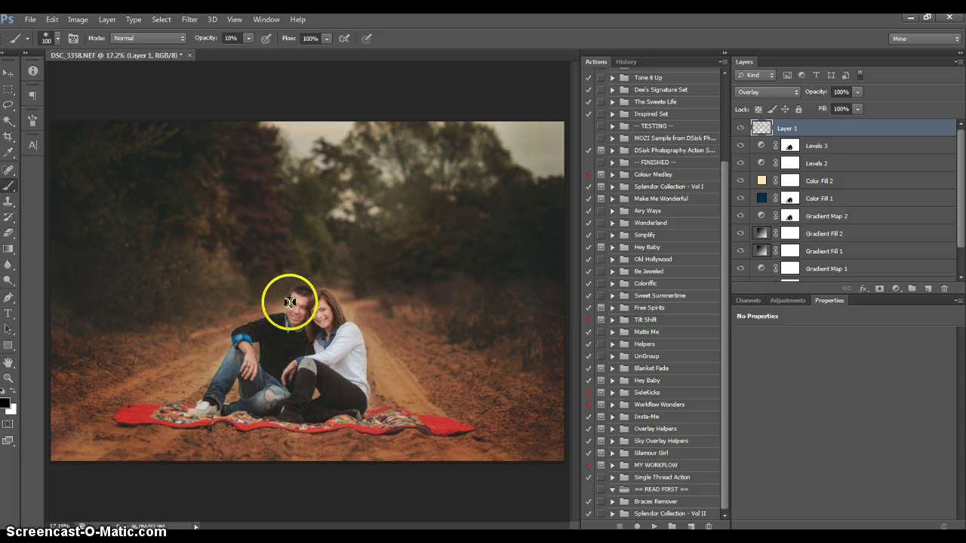
Lower the painted Overlay layer's opacity to 69%
left_click(857, 92)
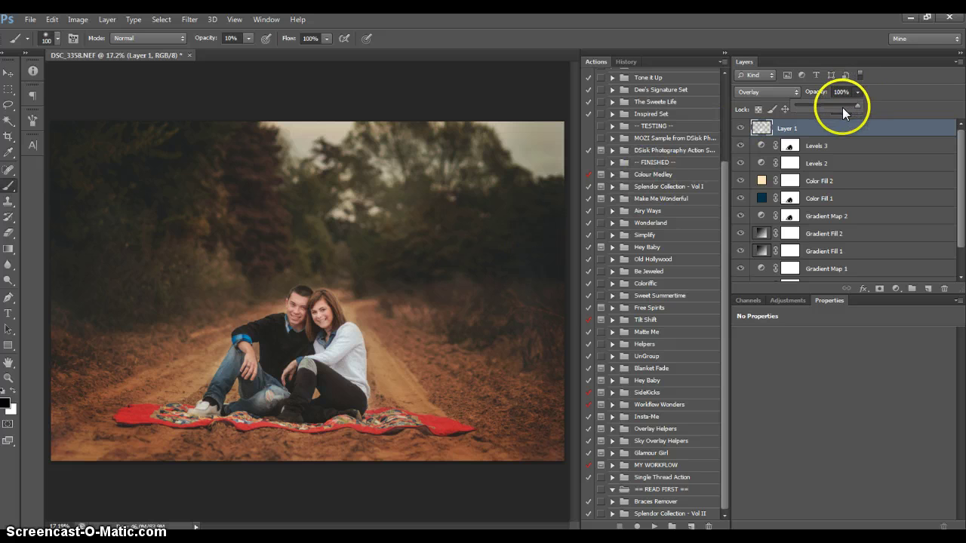
left_click_drag(839, 105, 837, 105)
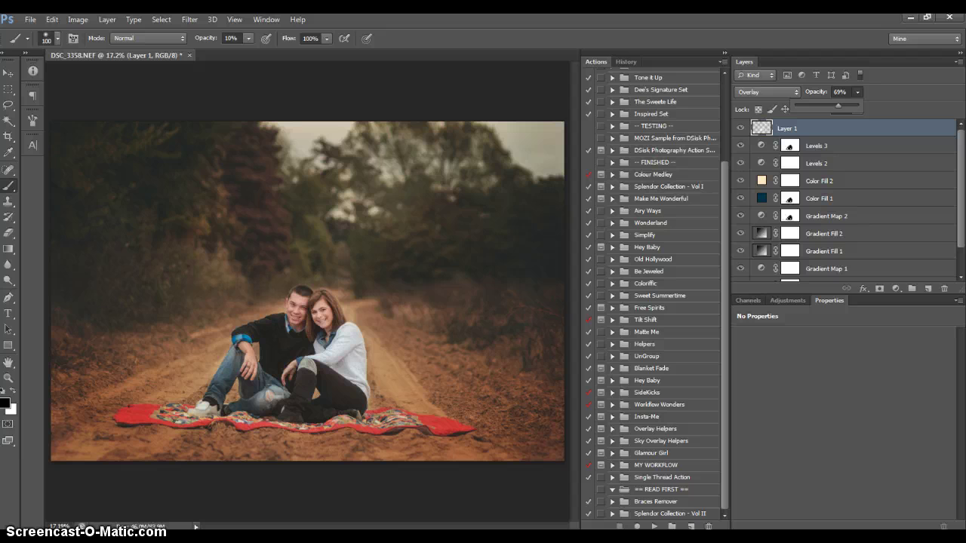
left_click(8, 186)
left_click_drag(287, 291, 319, 312)
key("ctrl+z")
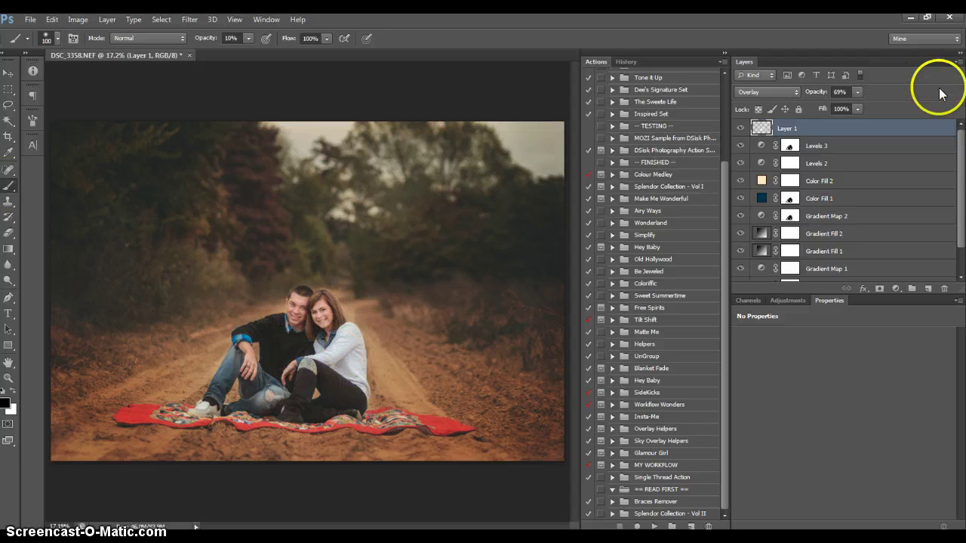
Toggle the painted Overlay layer's visibility to compare the photo with and without the dodging and burning
left_click(739, 134)
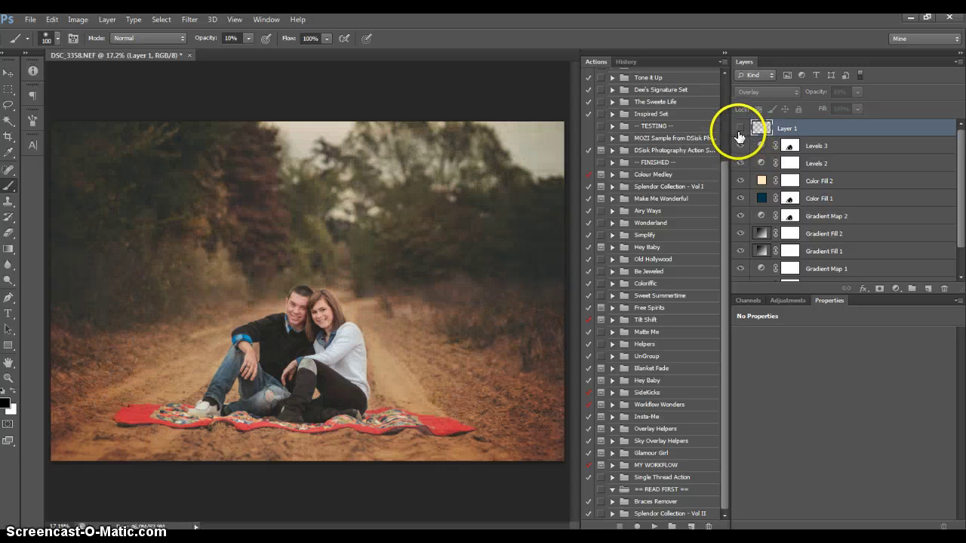
left_click(739, 134)
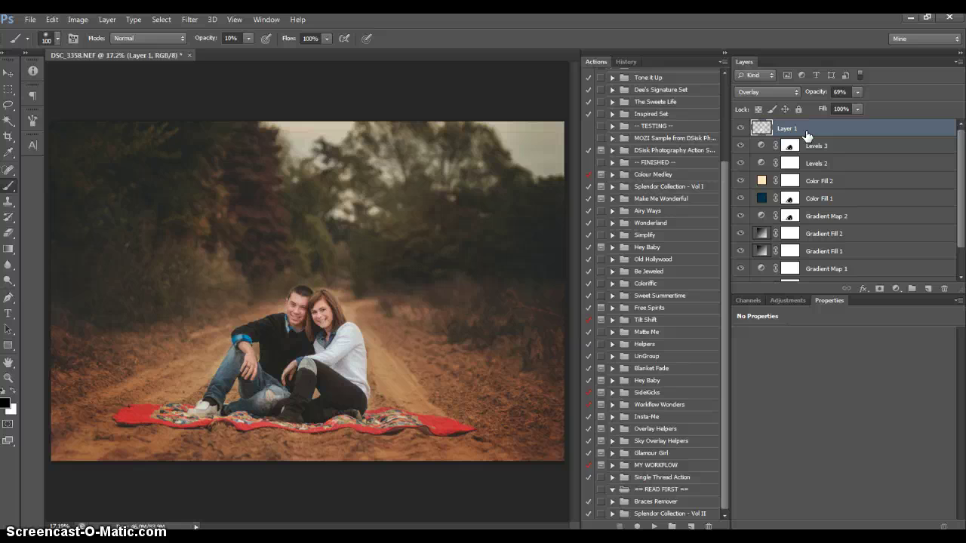
Try the painted Overlay layer below the two upper Levels adjustments and return it to the top of the stack
left_click_drag(807, 134, 810, 170)
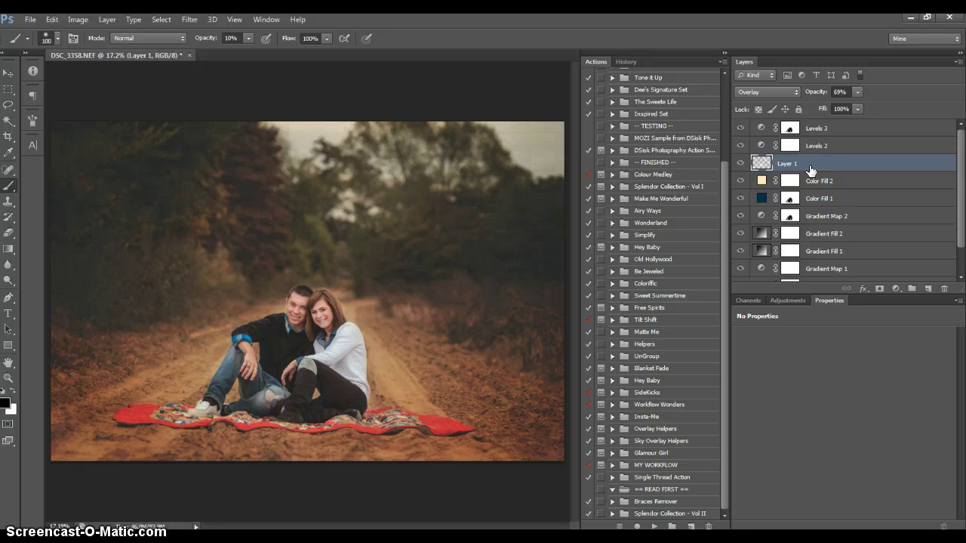
left_click(811, 170)
left_click_drag(807, 167, 815, 125)
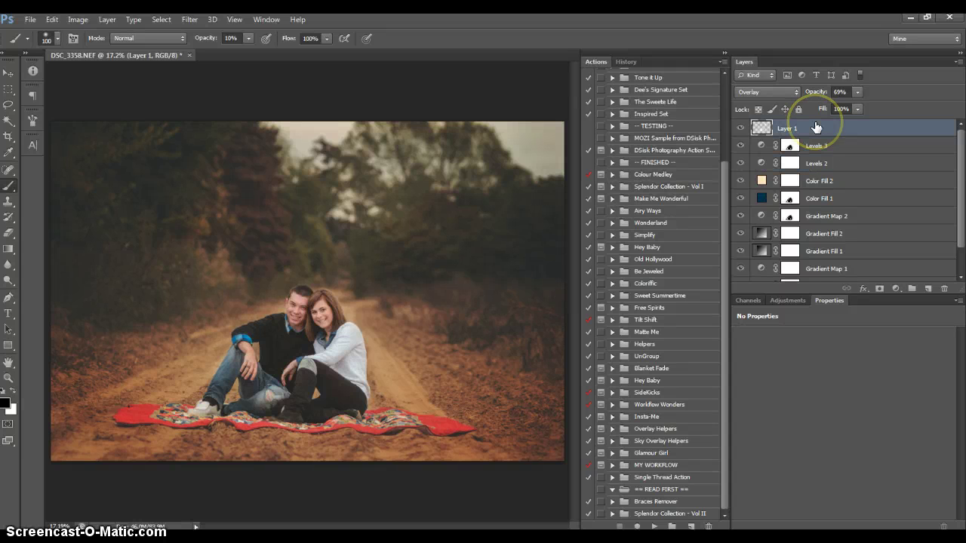
left_click(821, 128)
left_click(824, 126)
left_click(830, 108)
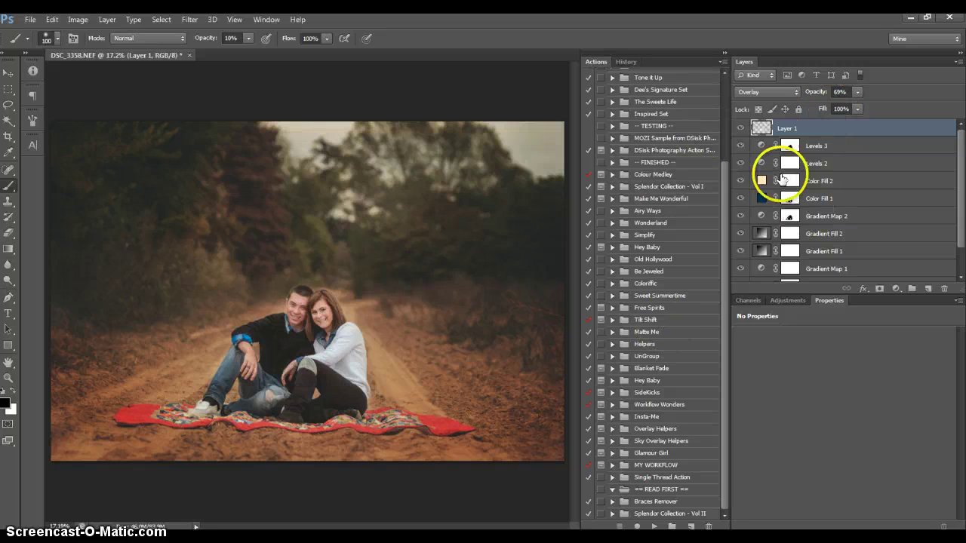
Show only the Background layer and restore all other layers to compare the original with the edit
scroll(777, 181, "down", 2)
left_click(741, 274)
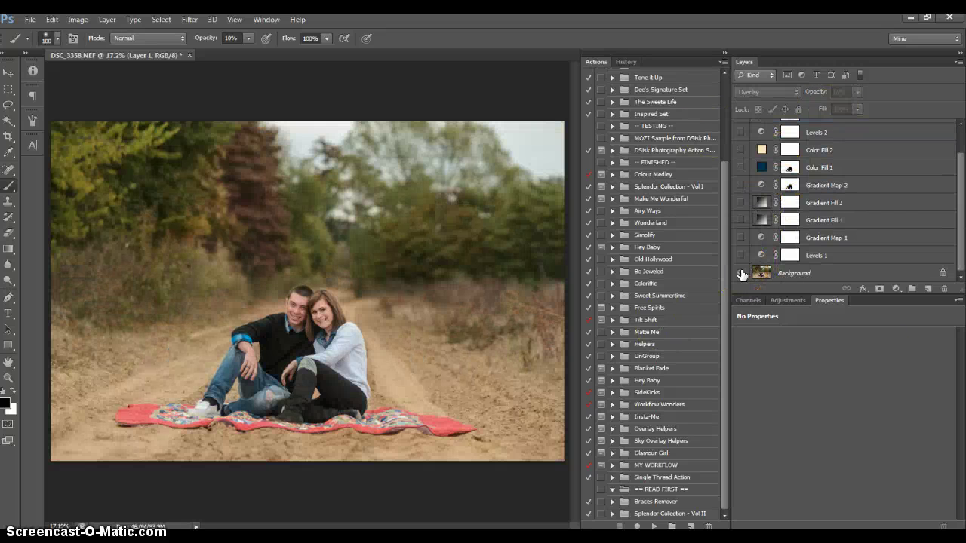
left_click(741, 274)
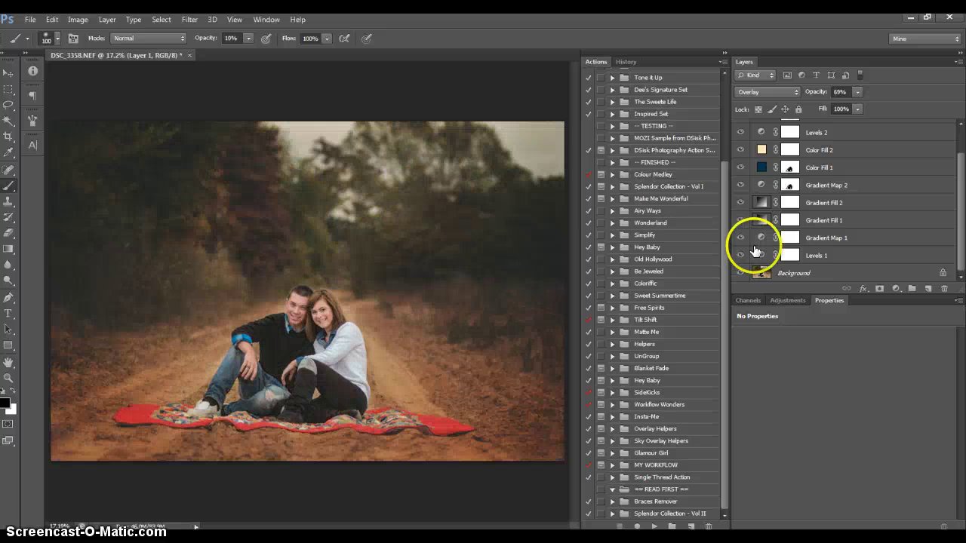
Add a new layer at the top of the stack and draw an orange-to-transparent radial gradient from the photo's upper edge down to the couple
scroll(781, 195, "up", 1)
left_click_drag(830, 129, 933, 291)
left_click(933, 291)
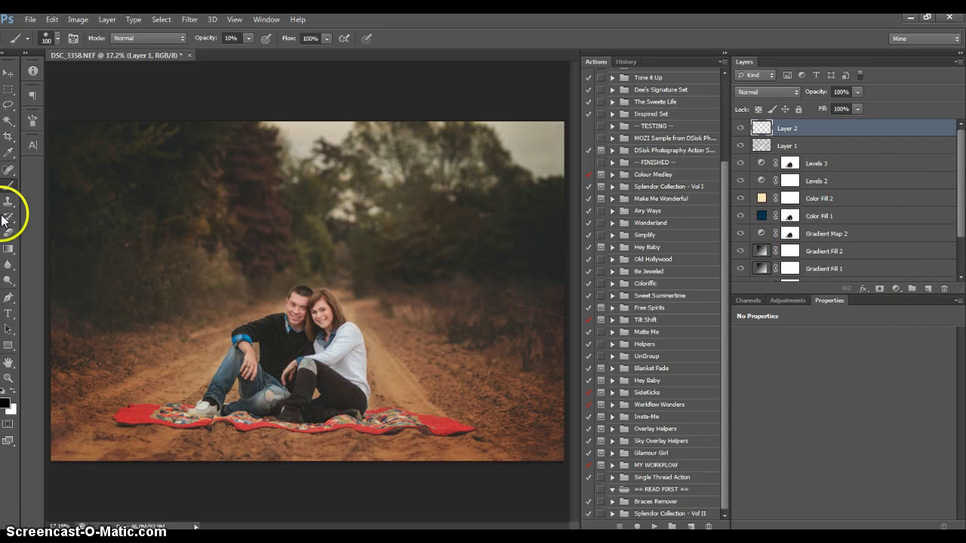
key("g")
left_click_drag(296, 119, 288, 338)
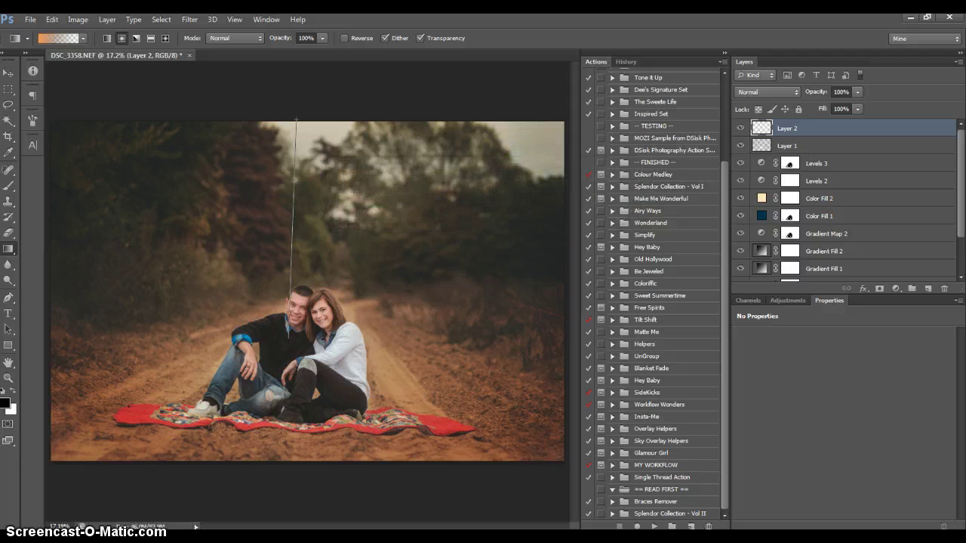
left_click_drag(296, 119, 296, 120)
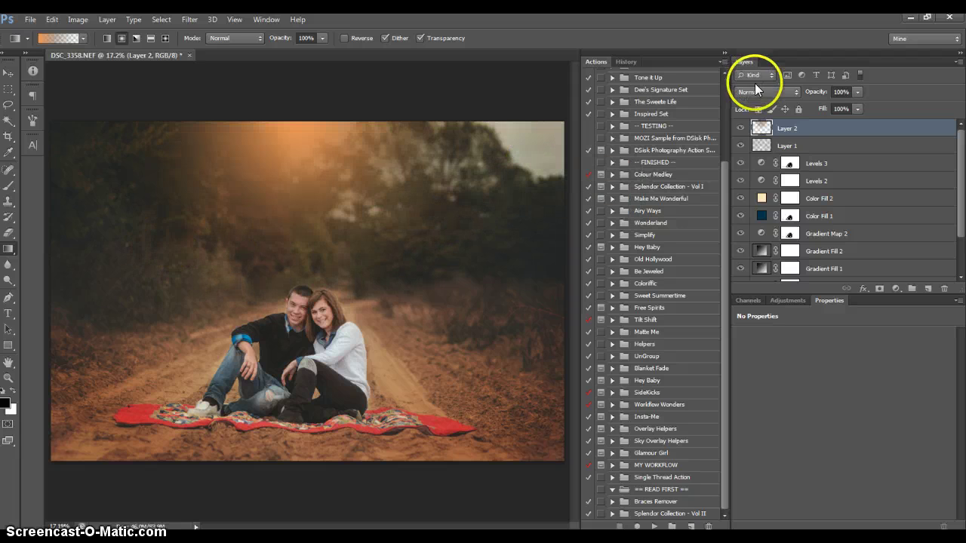
Set the orange gradient layer's blend mode to Screen and its opacity to 63%
left_click(756, 88)
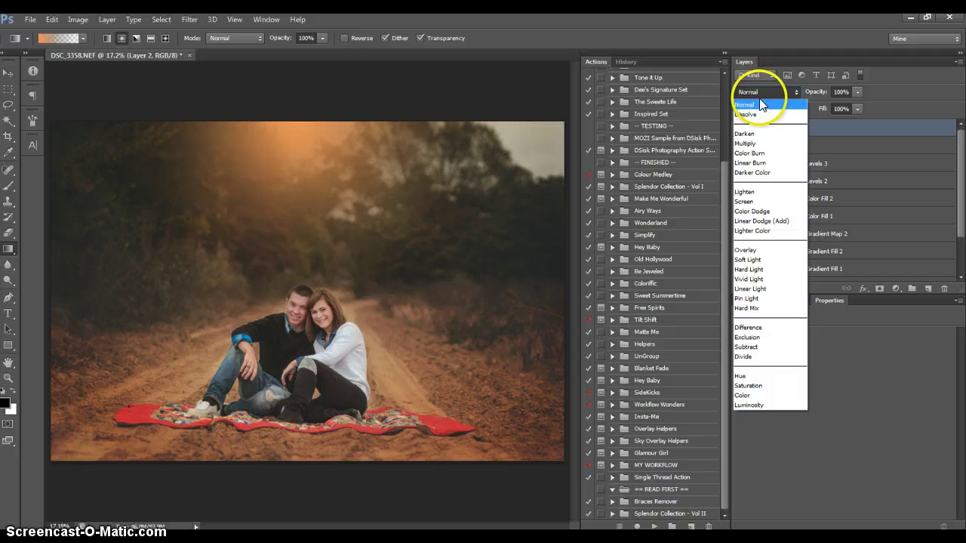
left_click(750, 201)
left_click(858, 91)
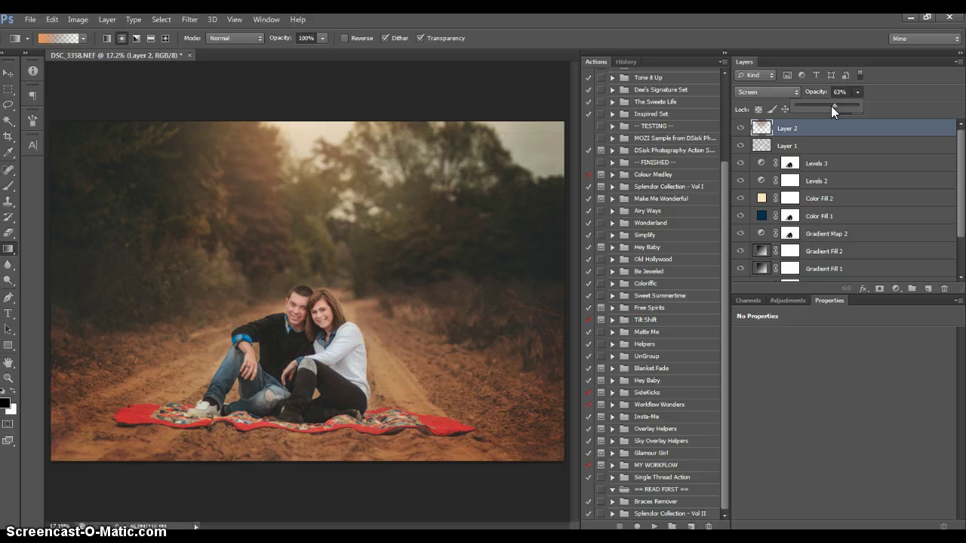
Draw a second, longer orange radial gradient on the Screen layer from the photo's upper edge down to the couple's legs
left_click(299, 123)
left_click_drag(310, 119, 303, 382)
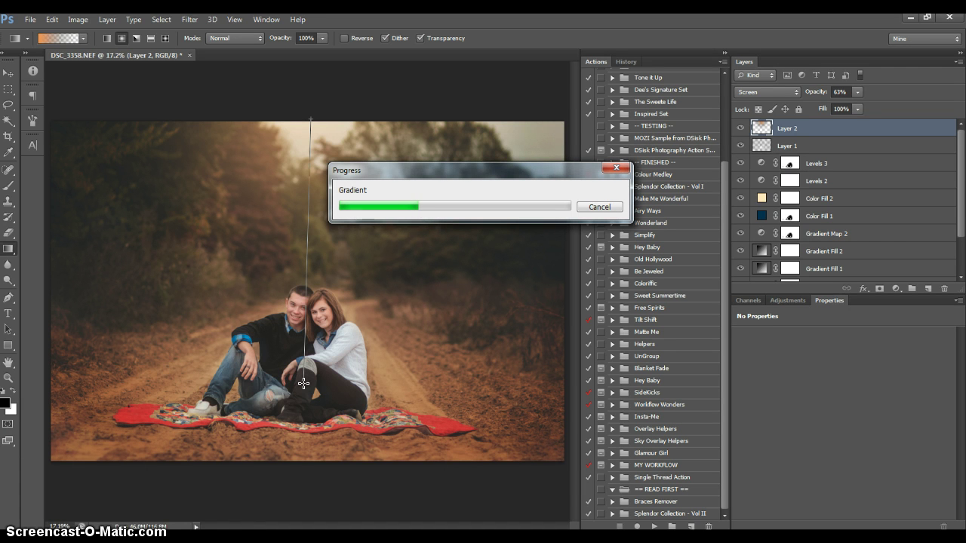
left_click(255, 403)
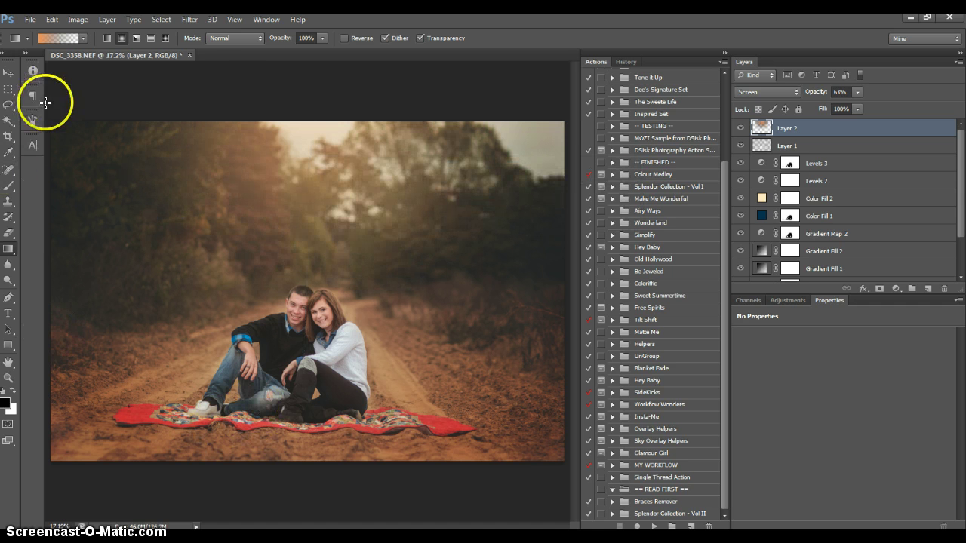
Lower the opacity of the painted Overlay layer, Layer 1, to 60%
left_click(9, 89)
left_click(787, 146)
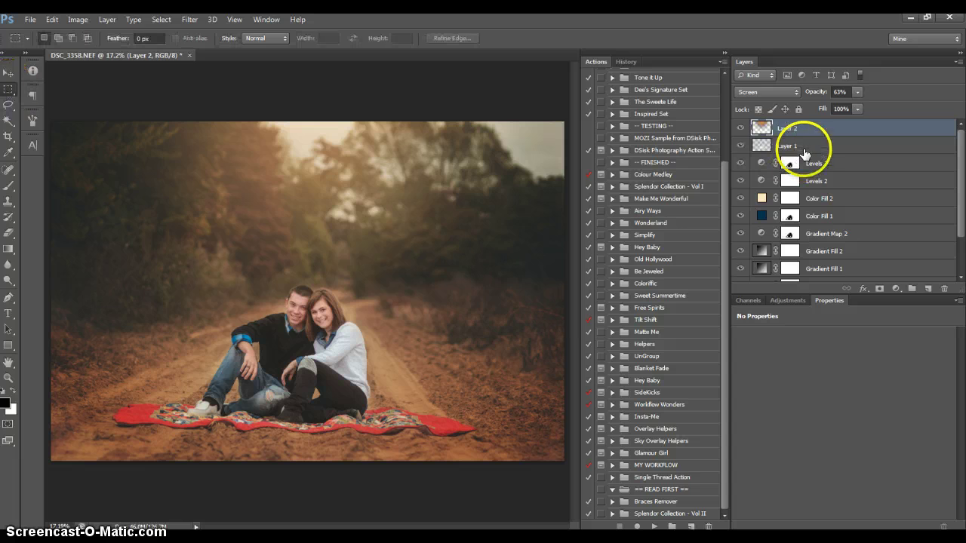
left_click(857, 91)
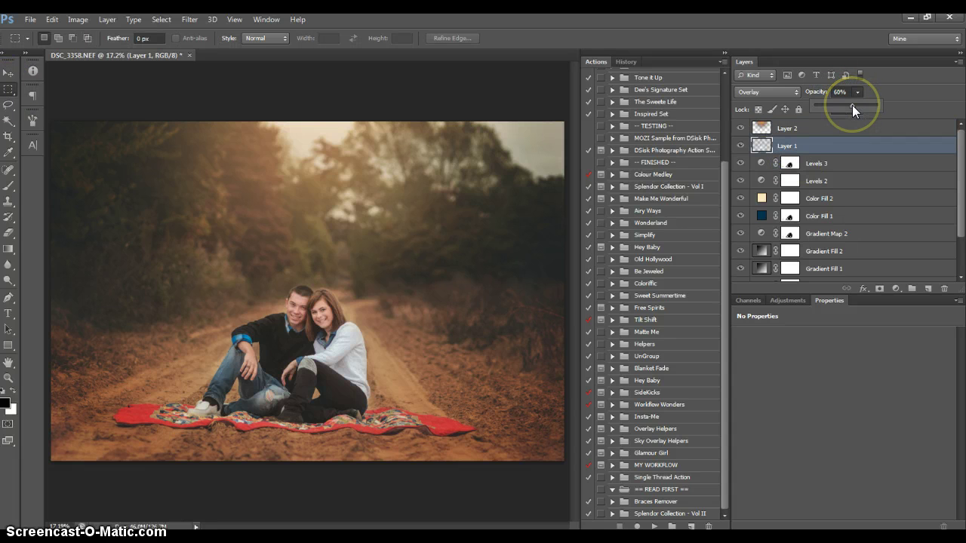
Toggle the visibility of the orange gradient layer, Layer 2, to compare the photo with and without the sun glow
left_click(744, 129)
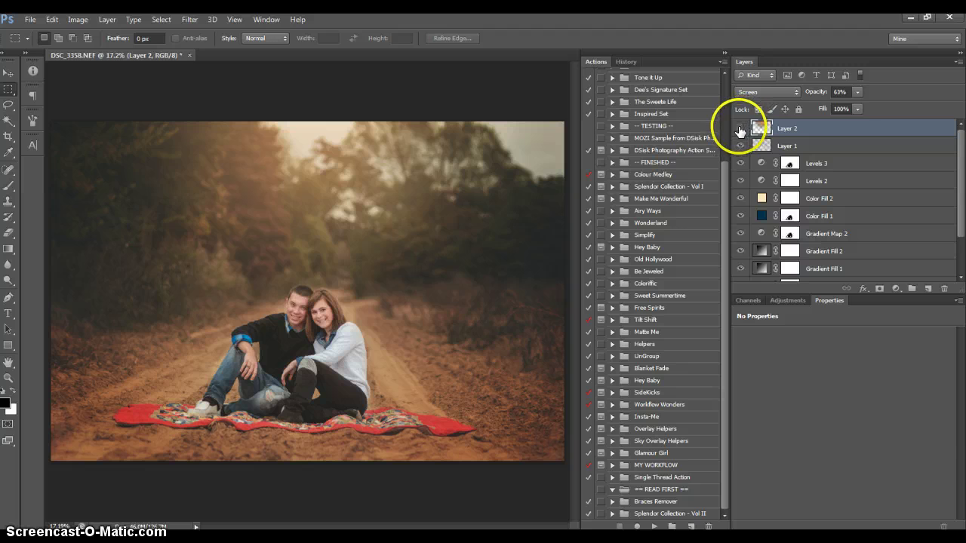
left_click(739, 130)
left_click(739, 130)
scroll(771, 178, "down", 3)
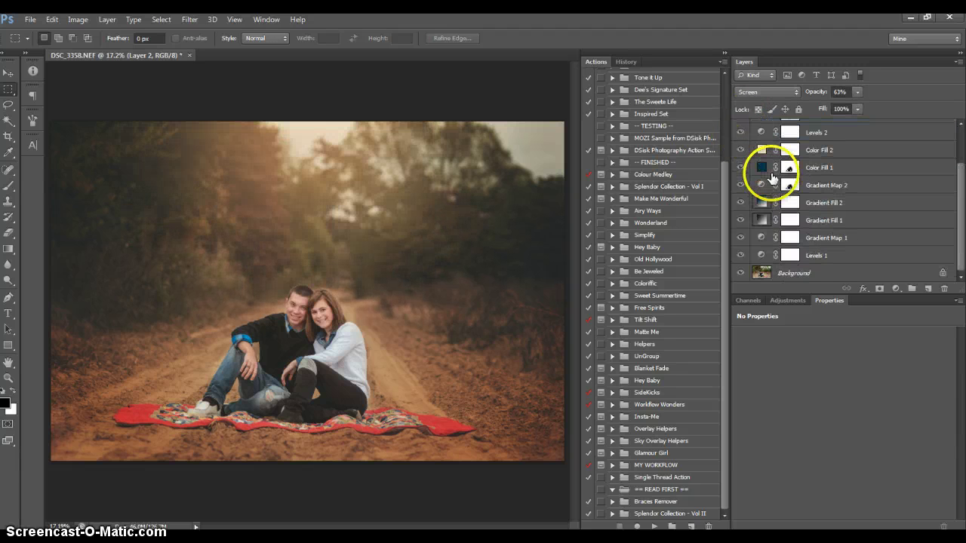
scroll(743, 237, "up", 3)
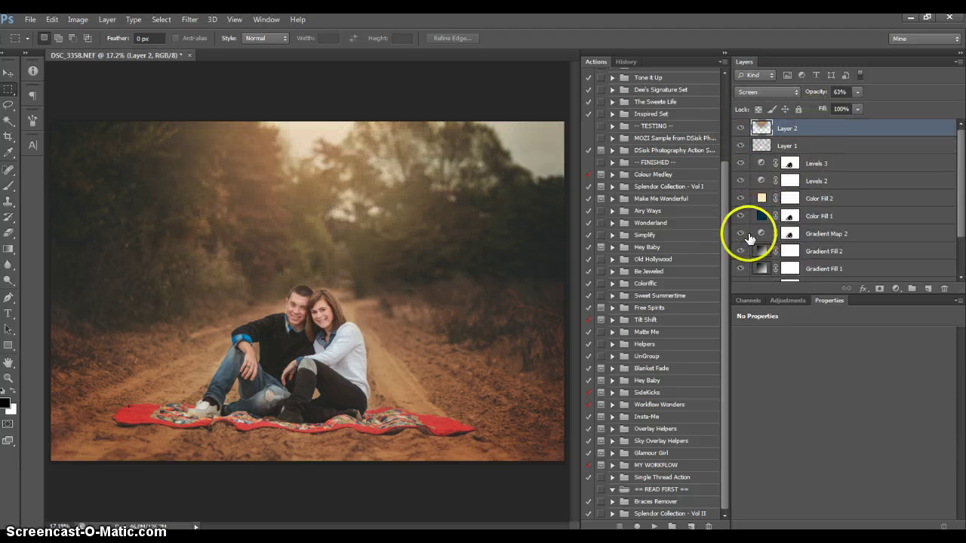
Show only the Background layer and restore all other layers to compare the original with the sun-glow edit
scroll(749, 238, "down", 3)
left_click(740, 273, "alt")
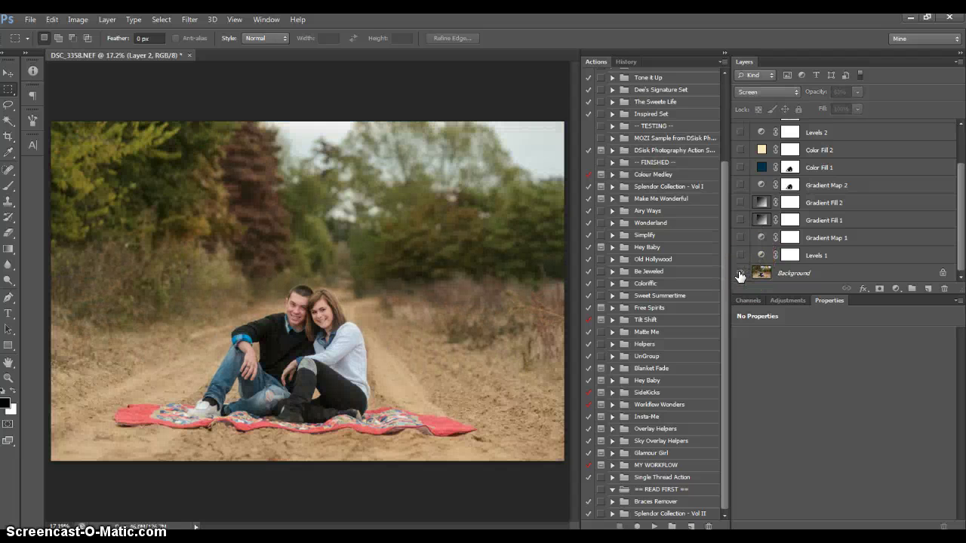
left_click(740, 273, "alt")
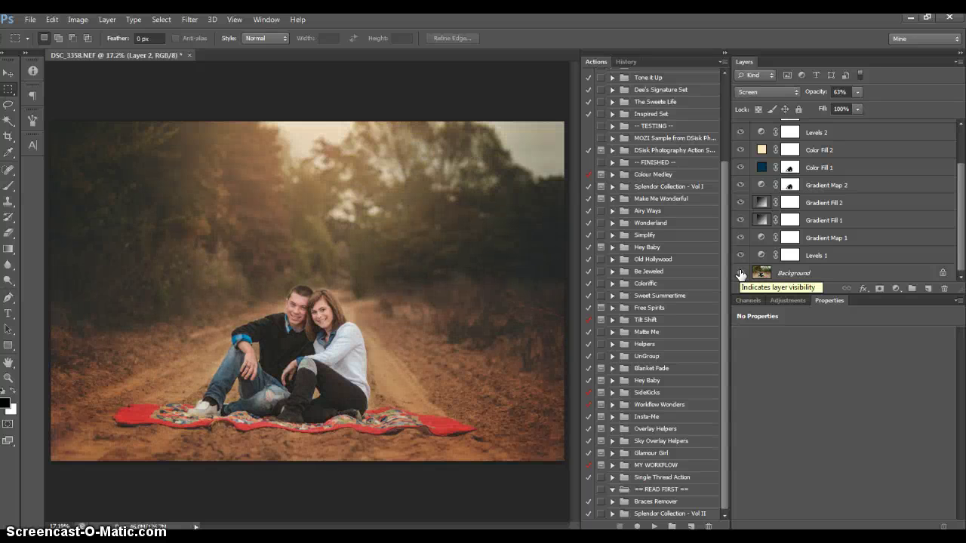
Select the Gradient Map 2 layer's mask and examine the masked adjustment layers in the stack
left_click(821, 186)
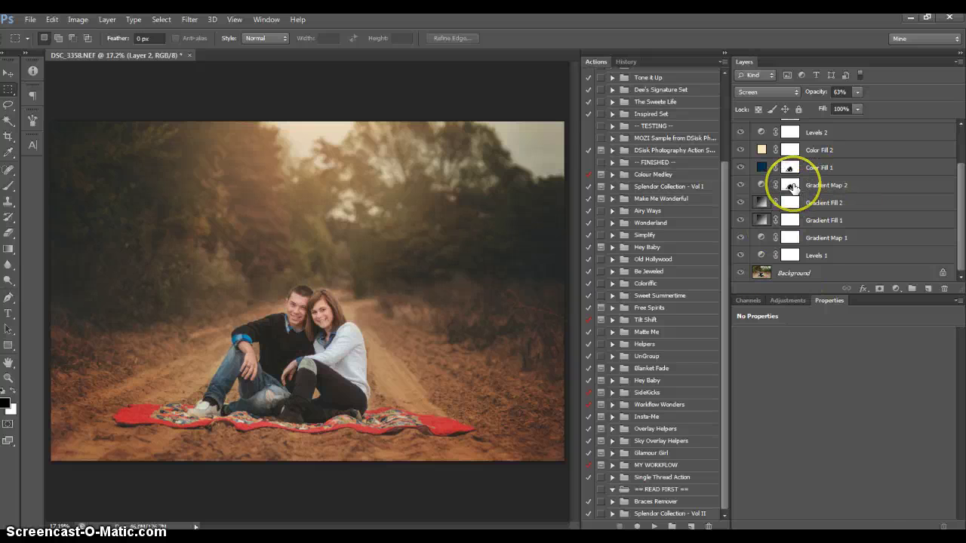
left_click(790, 185)
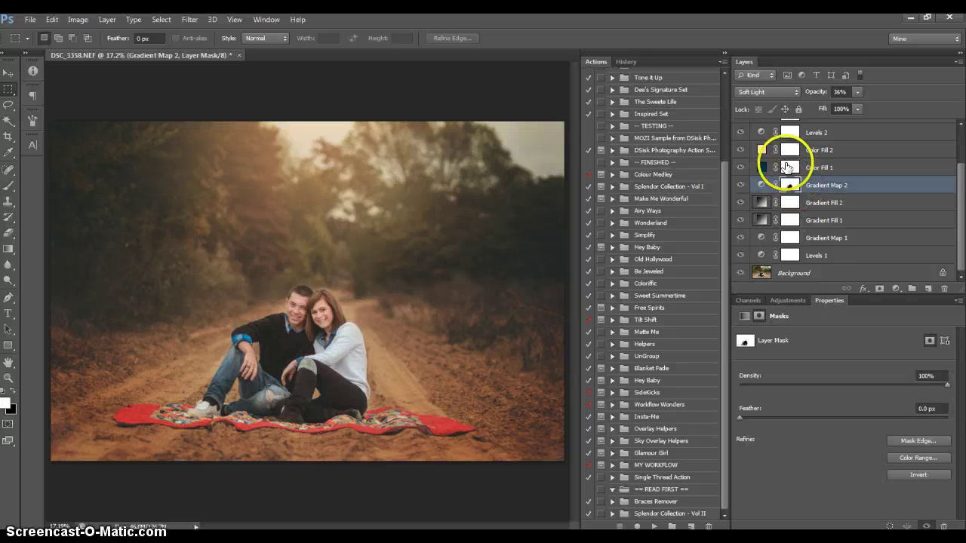
scroll(796, 185, "up", 2)
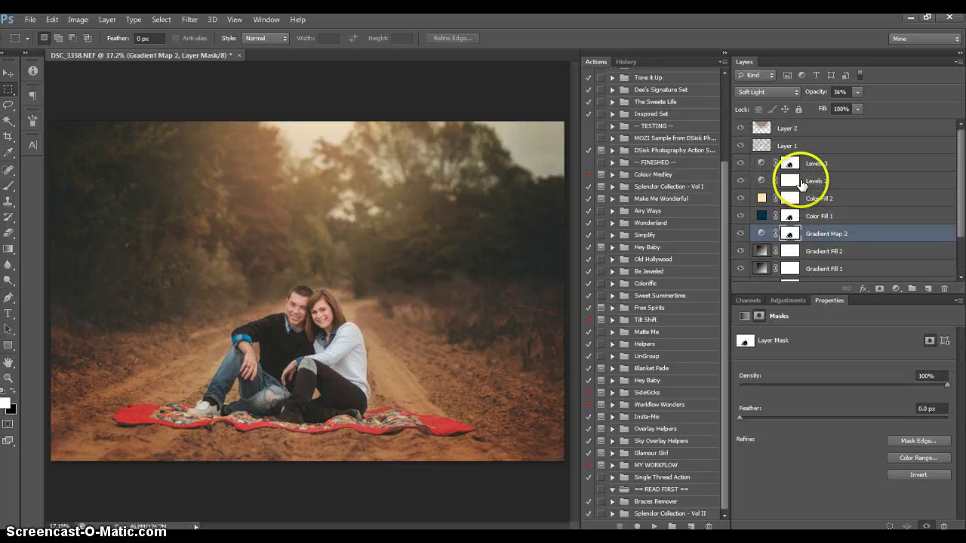
Group all layers above the Background, from Layer 2 down to Levels 1
left_click(807, 126)
scroll(836, 201, "down", 2)
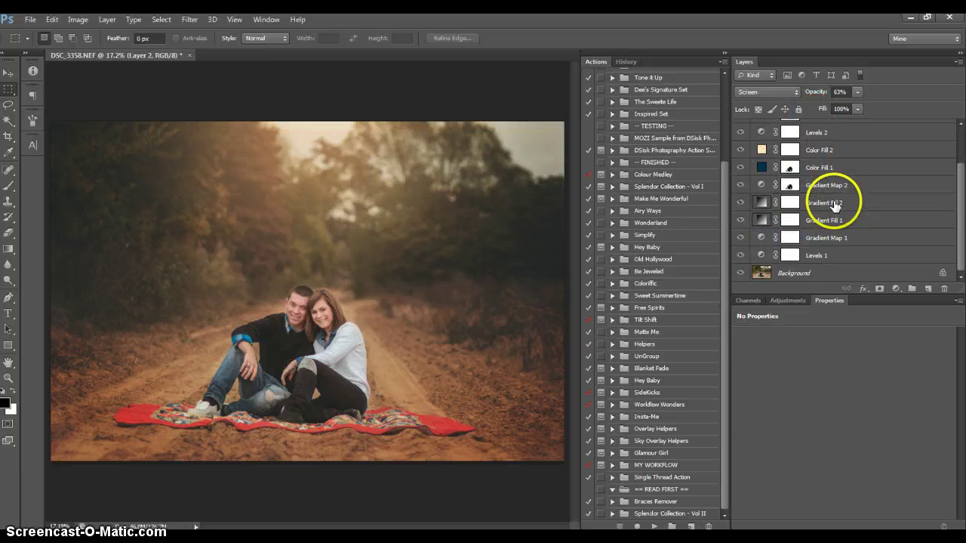
left_click(826, 256, "shift")
left_click_drag(826, 255, 912, 288)
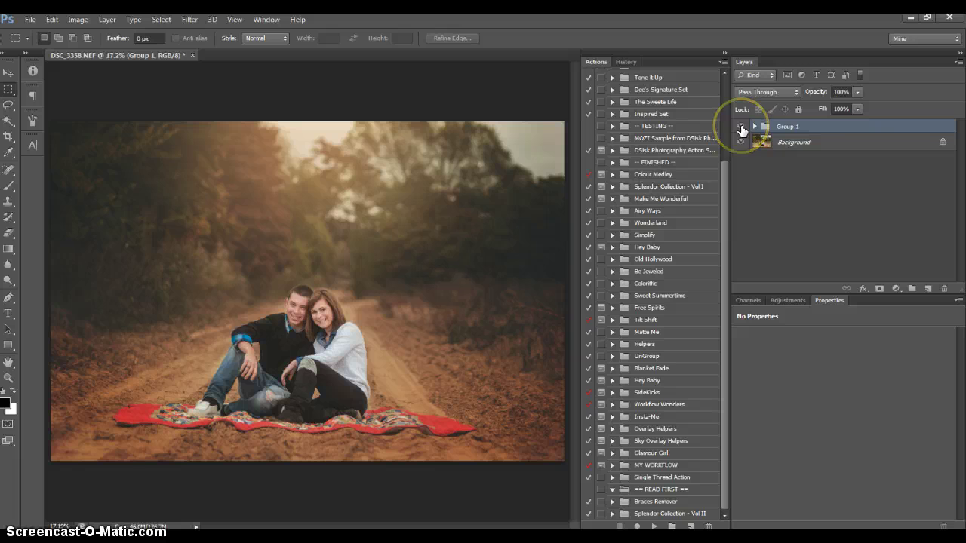
Toggle the layer group's visibility to compare the original photo with the finished edit
left_click(741, 128)
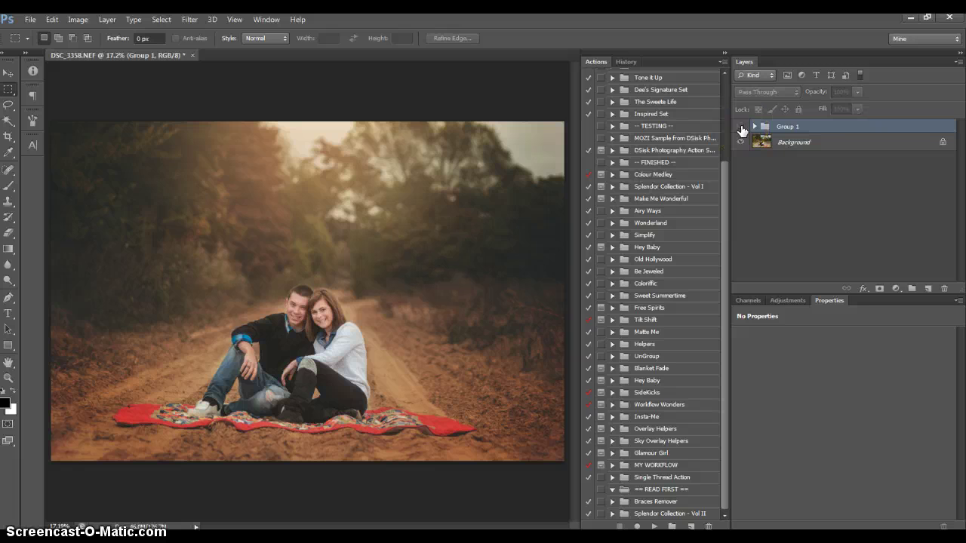
left_click(741, 128)
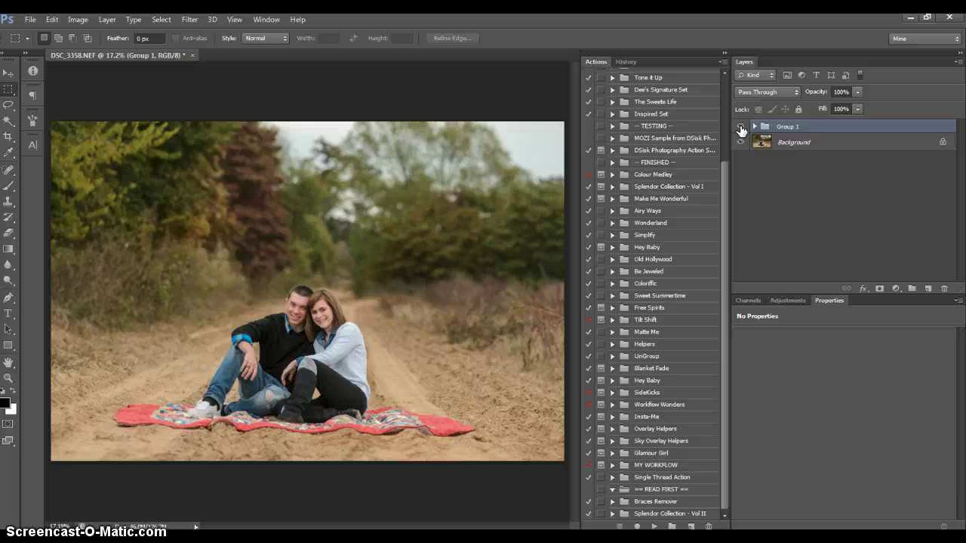
left_click(65, 389)
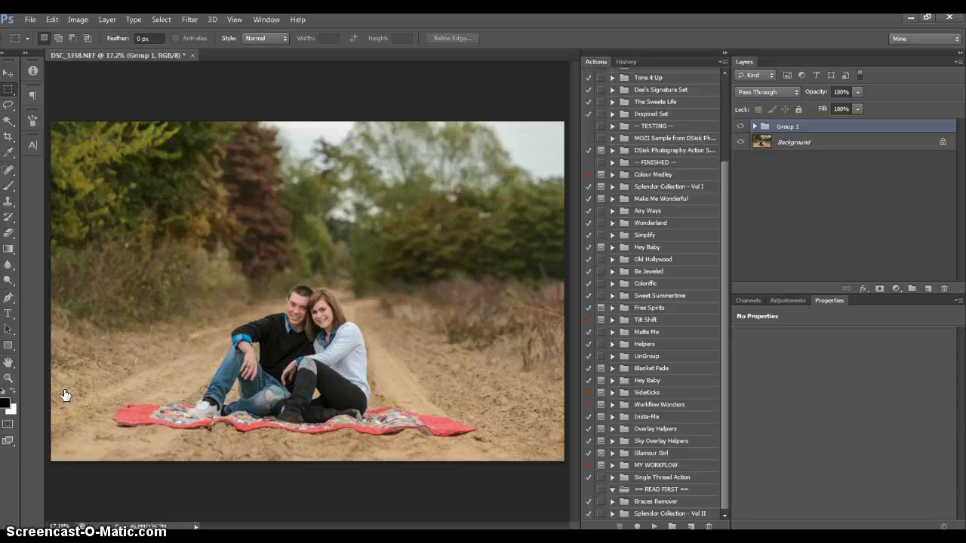